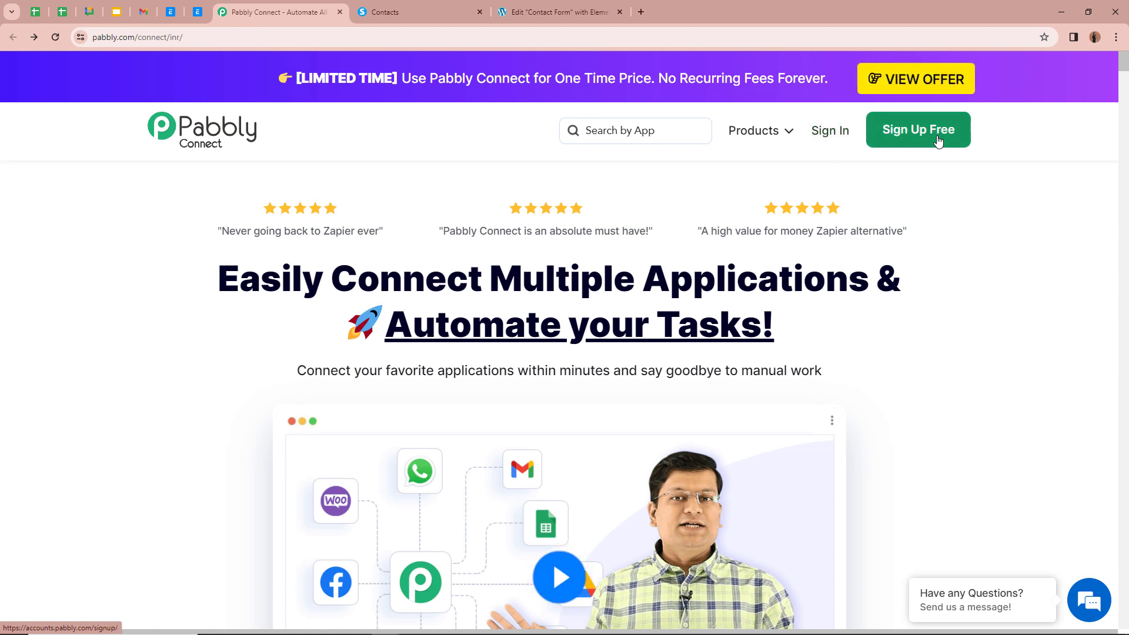
- Sign in to Pabbly and launch Pabbly Connect from the All Pabbly Apps page
click(821, 141)
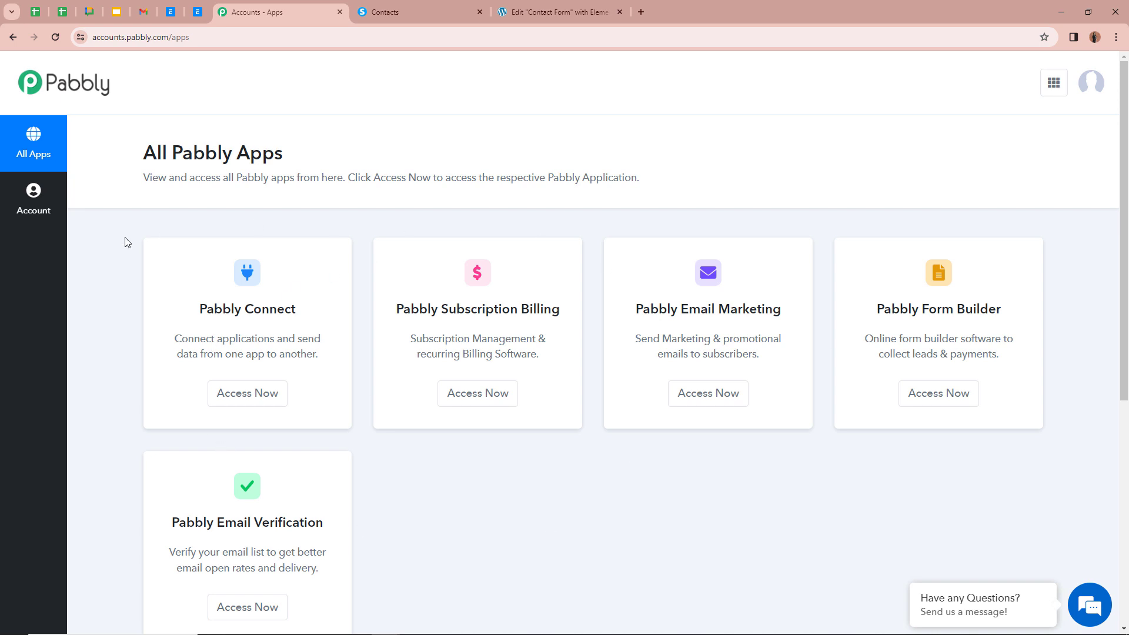
click(245, 400)
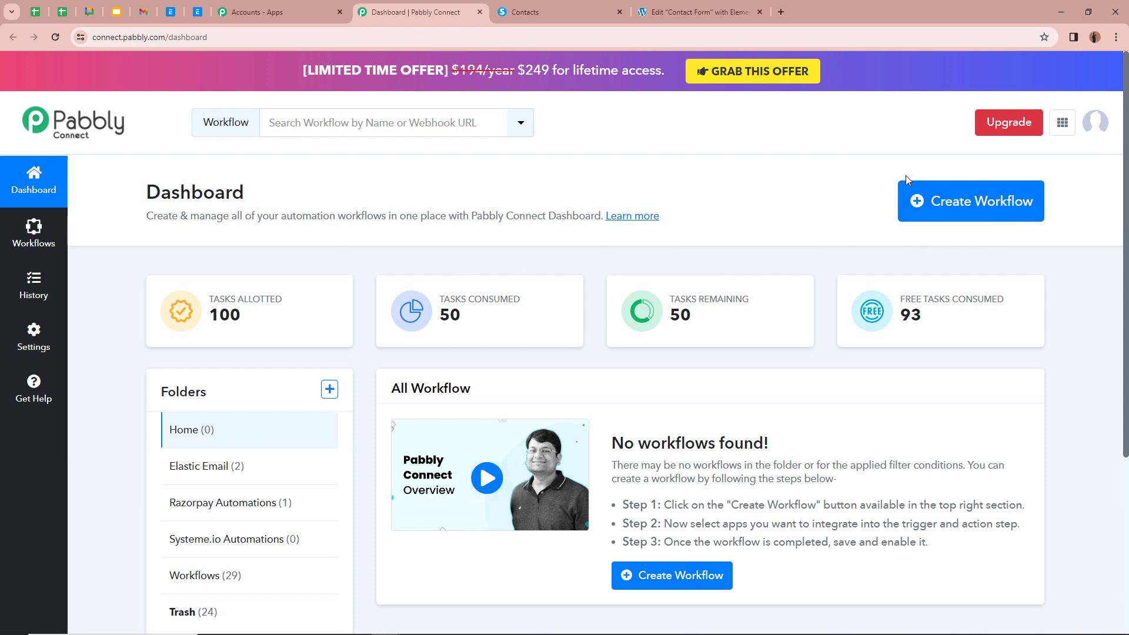
- Create the workflow 'Systeme.io Contact on Elementor Form Submission' in the Systeme.io Automations folder
click(1007, 209)
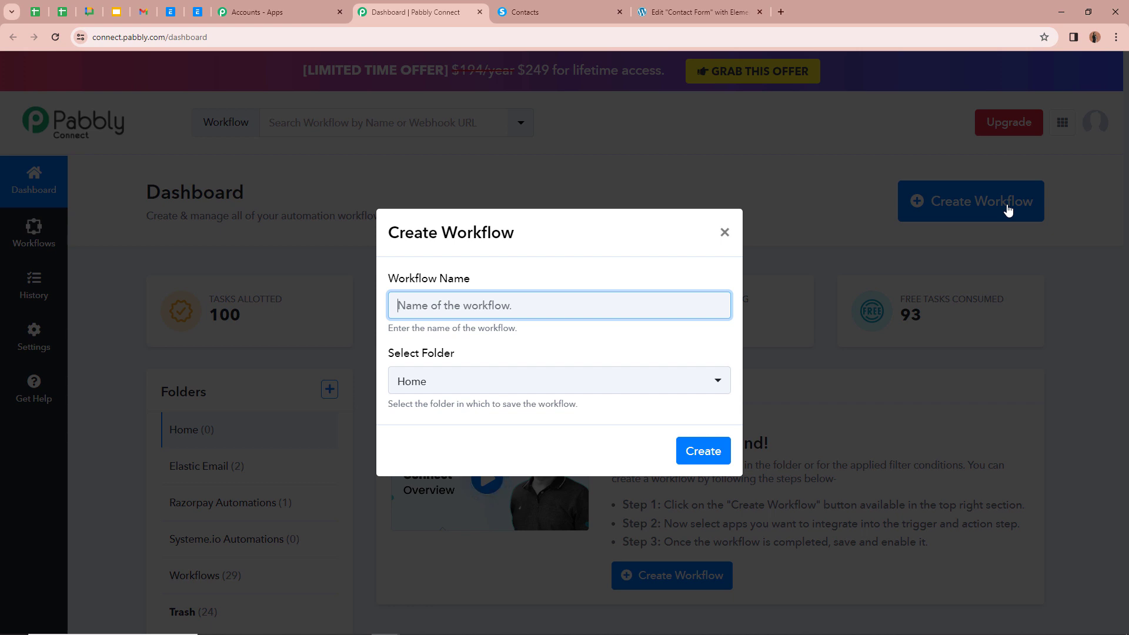
text(Systeme.io Contact on Elementor Form Submission)
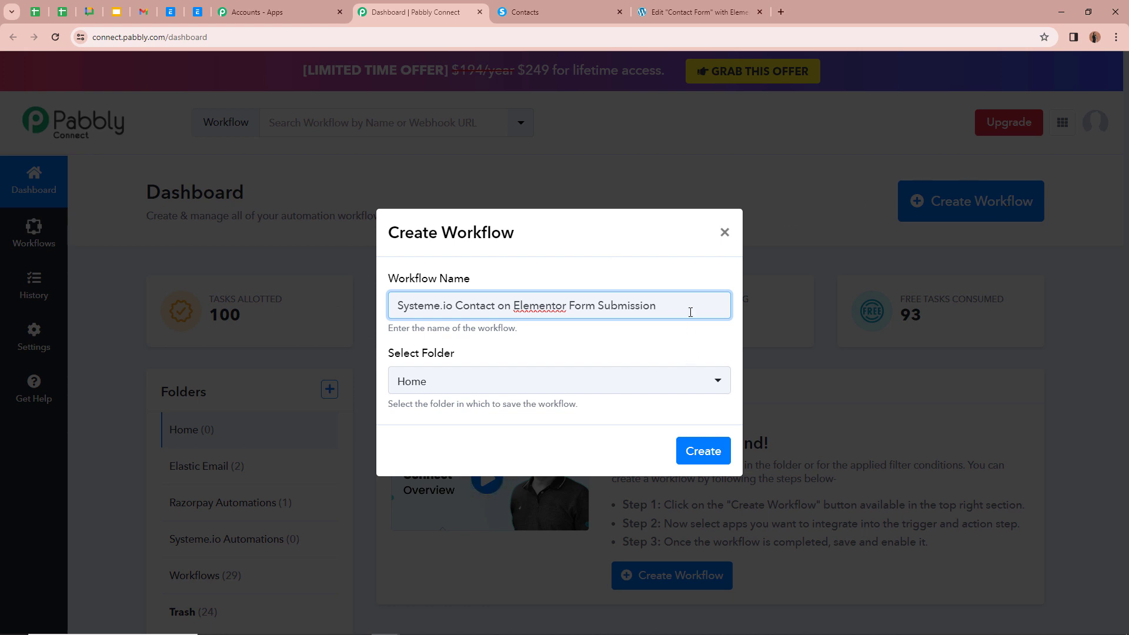
click(686, 344)
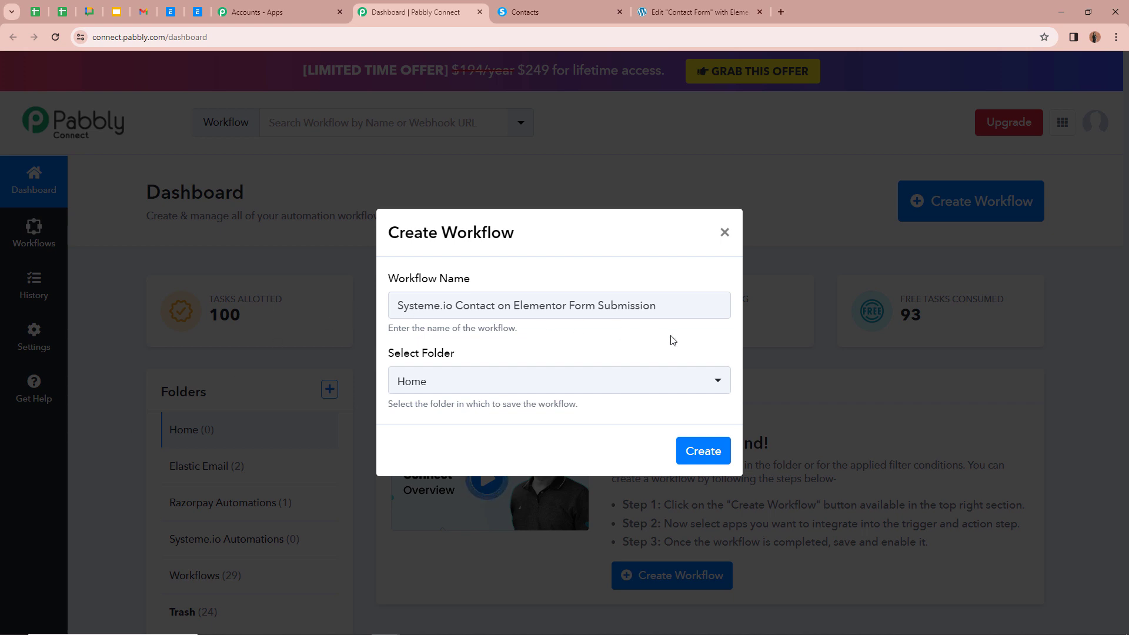
click(711, 382)
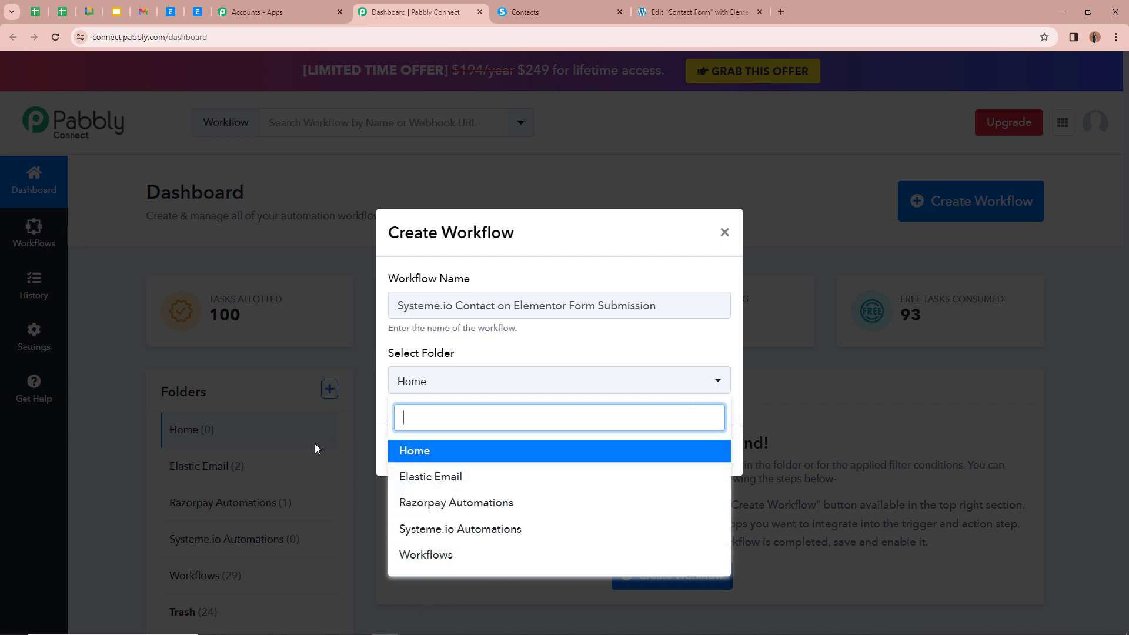
click(498, 531)
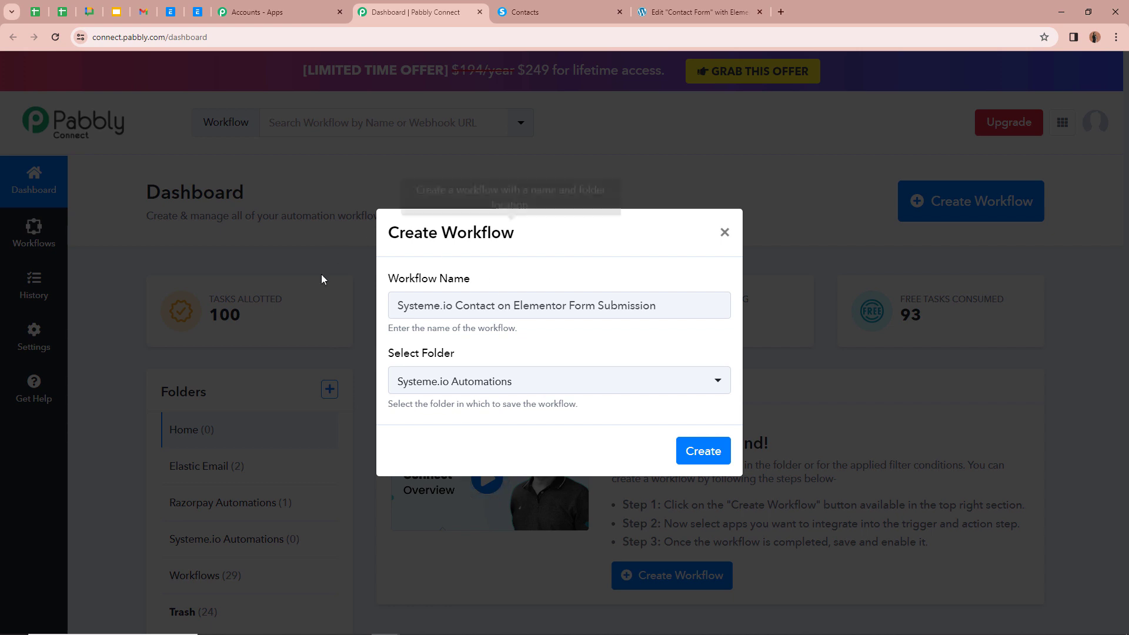
click(704, 461)
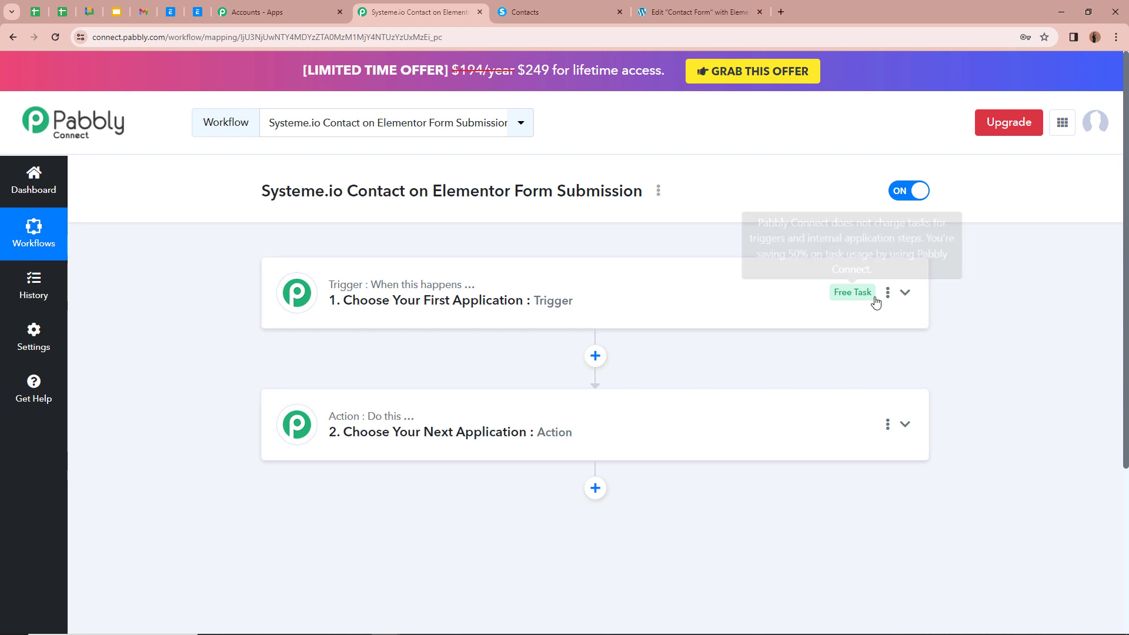
- Search 'El' in the trigger's app list and choose Elementor as the trigger app
click(905, 292)
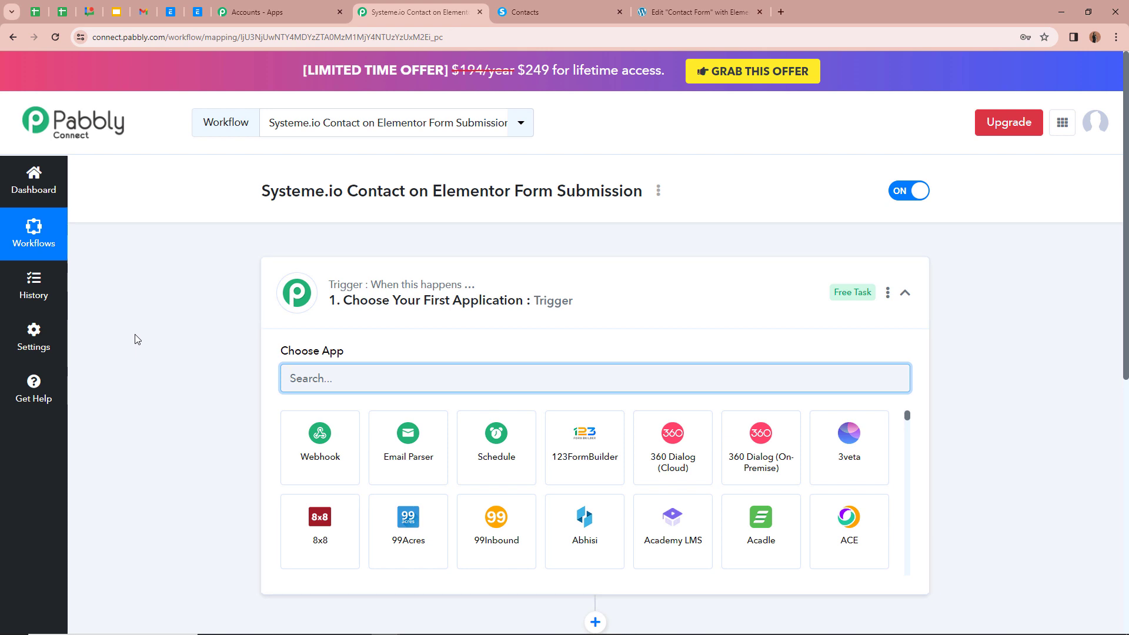
text(El)
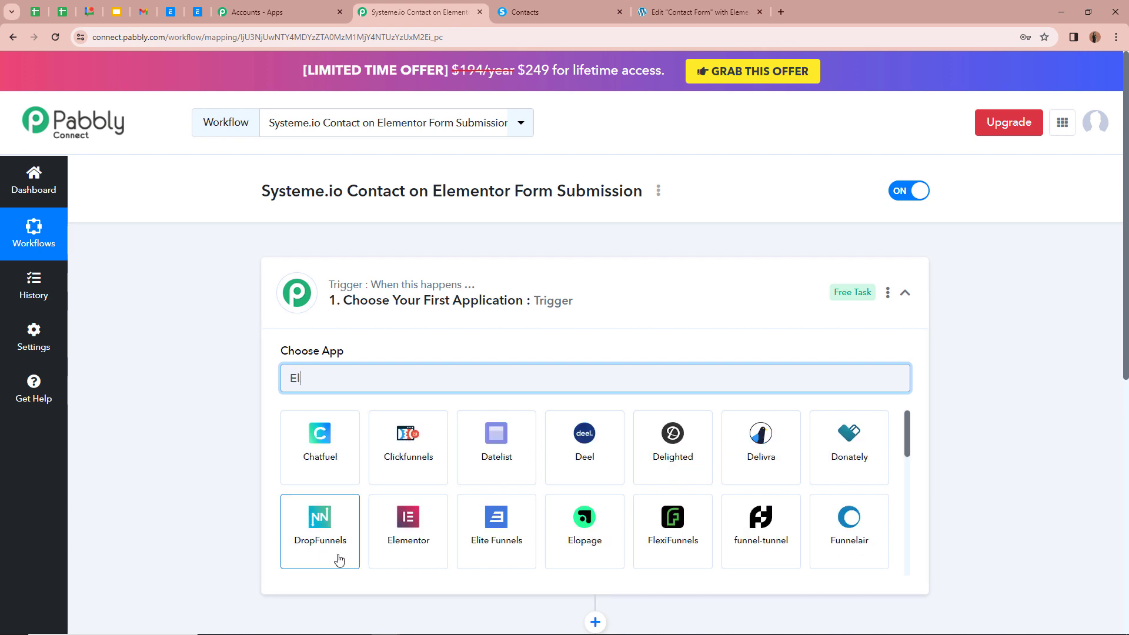
click(397, 535)
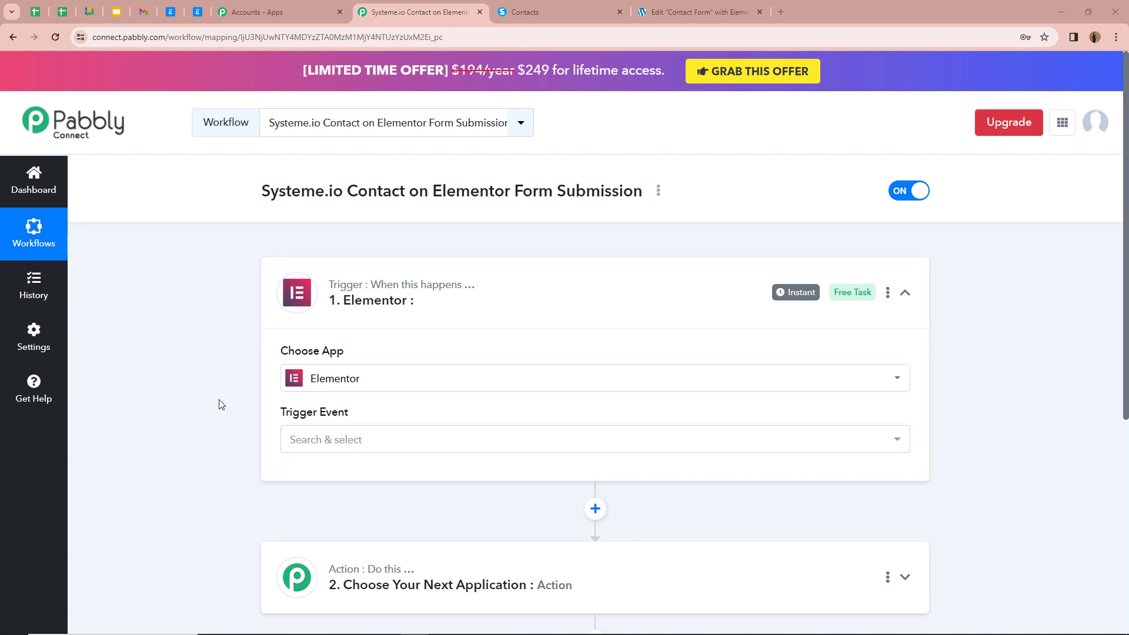
- Choose New Form Submission as the Elementor trigger event and copy its webhook URL
click(324, 439)
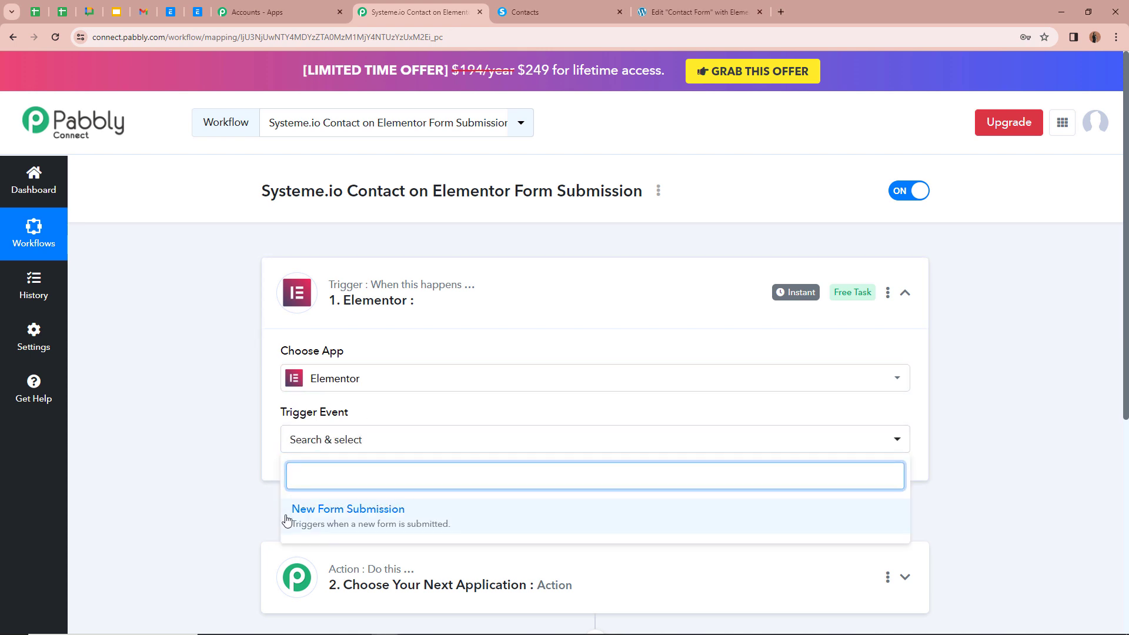
click(422, 522)
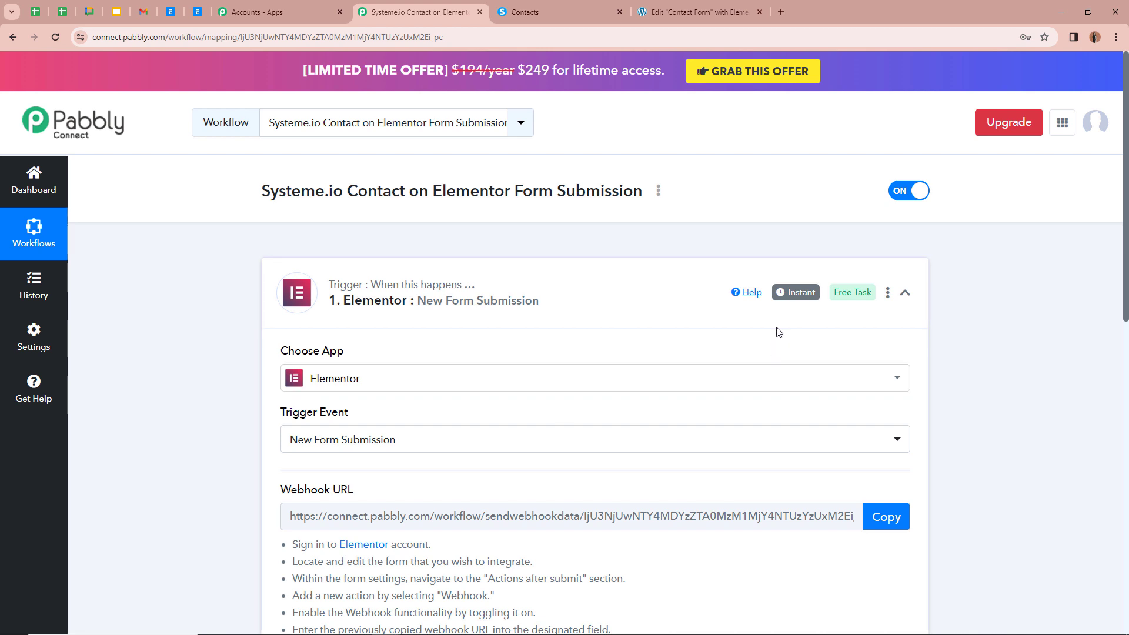
scroll(198, 432, down, 3)
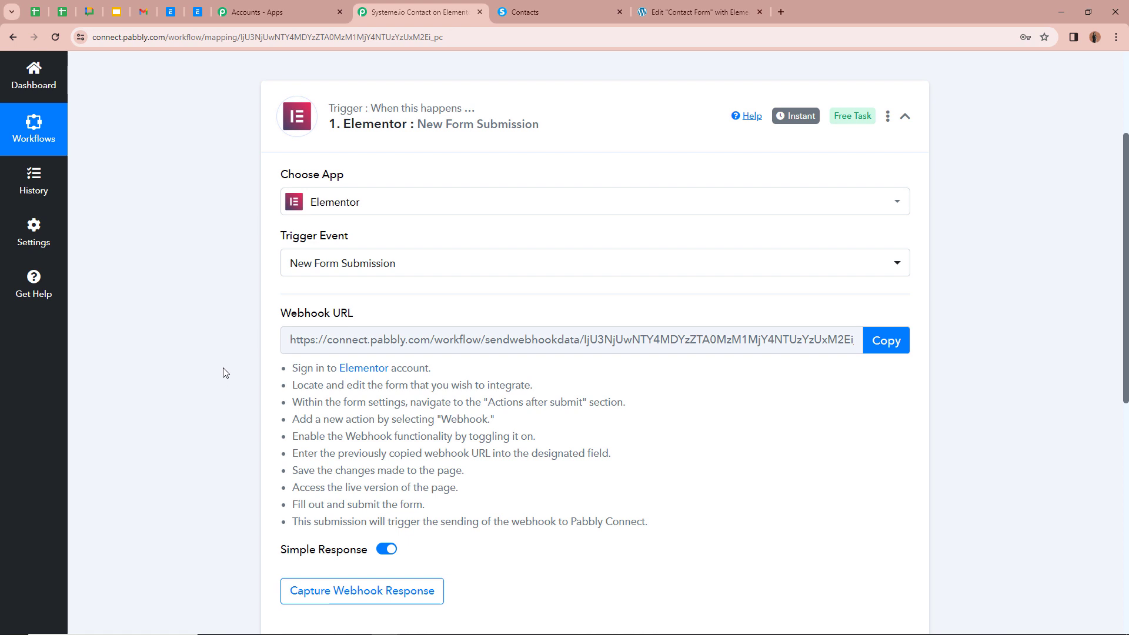
mouse_move(283, 323)
scroll(235, 394, down, 1)
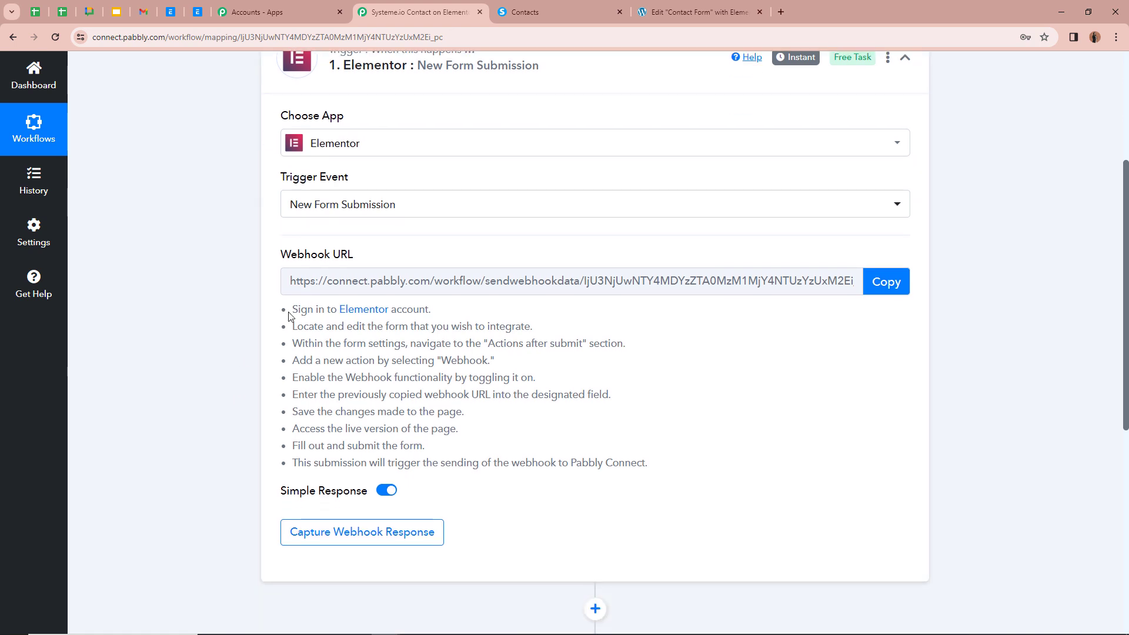
drag(291, 310, 511, 464)
click(566, 438)
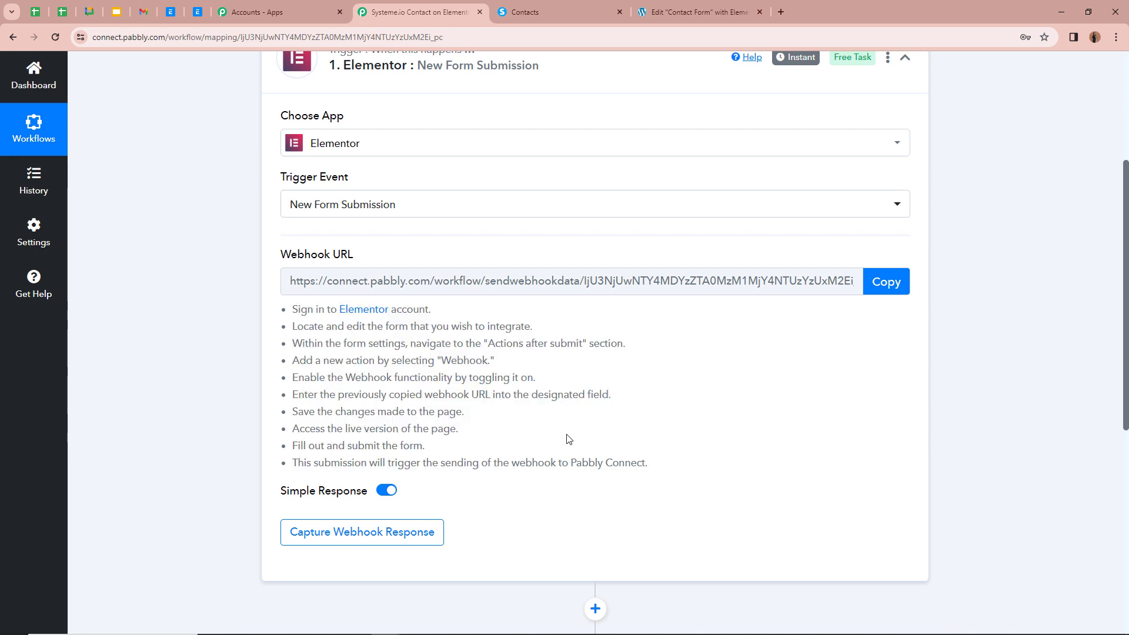
scroll(568, 438, up, 2)
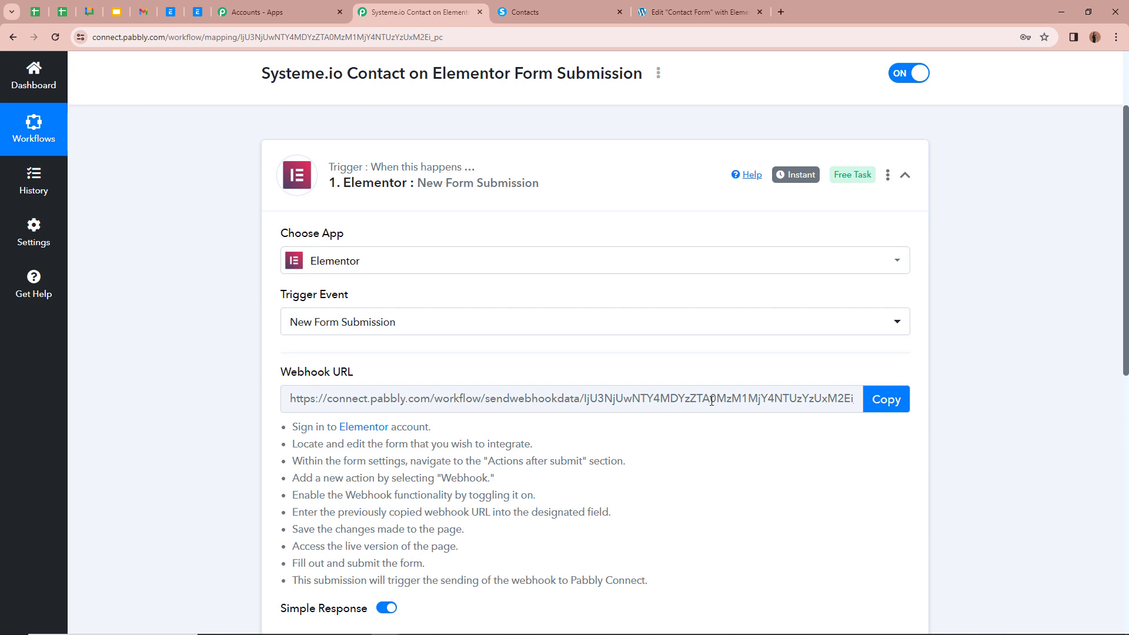
click(893, 402)
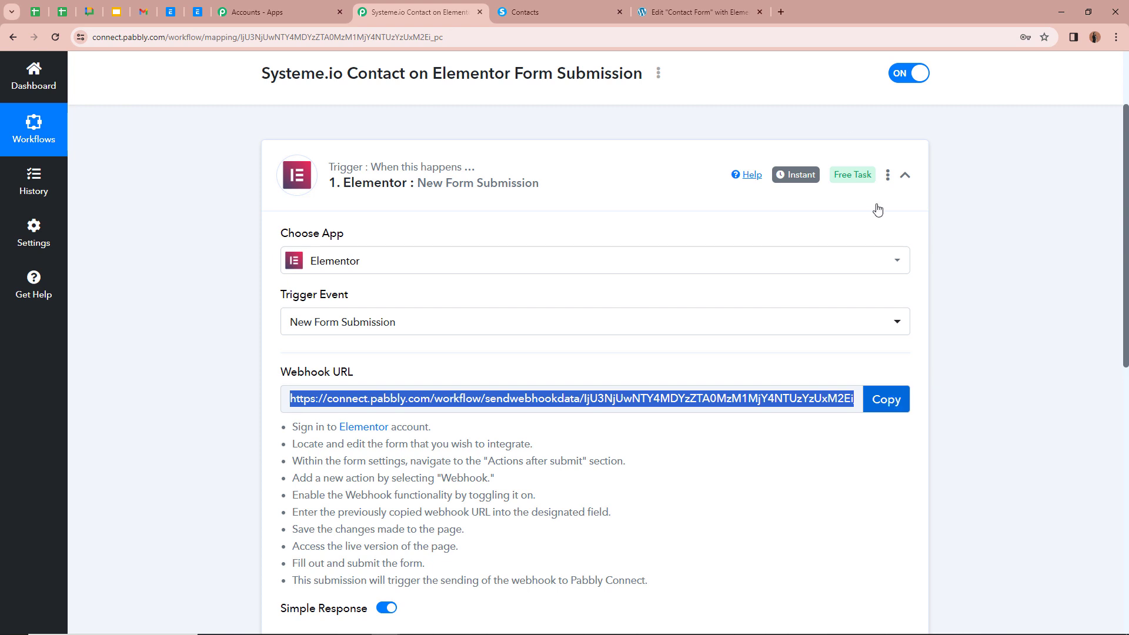
- Switch to the Elementor editor tab for Contact Form and review the Edit Form panel
click(727, 10)
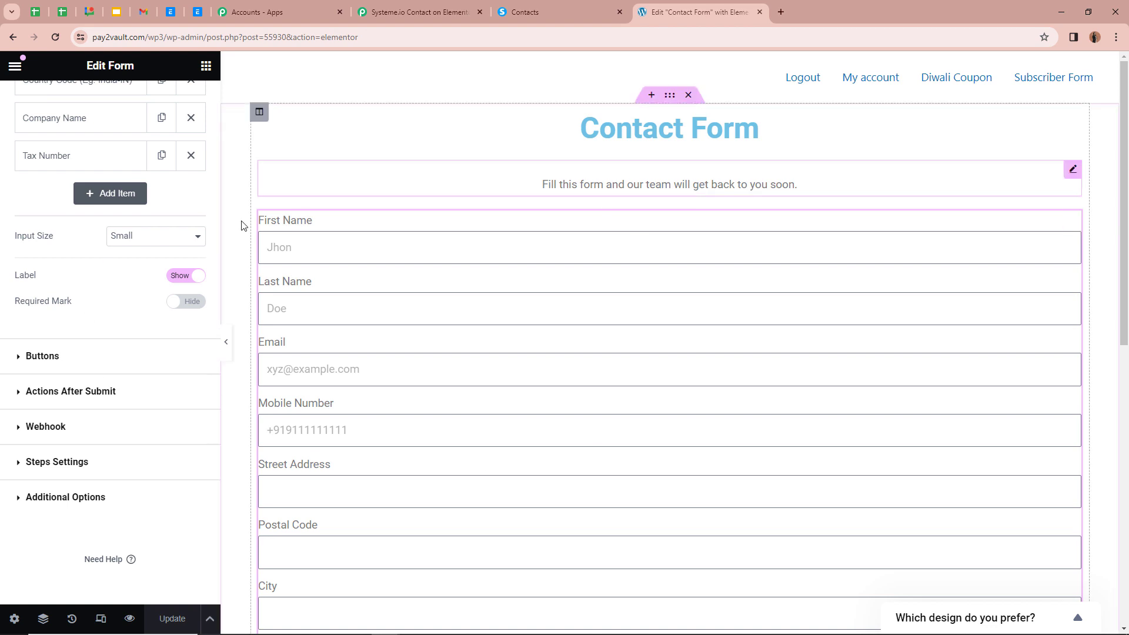
scroll(165, 238, up, 4)
scroll(717, 359, down, 5)
scroll(717, 360, up, 5)
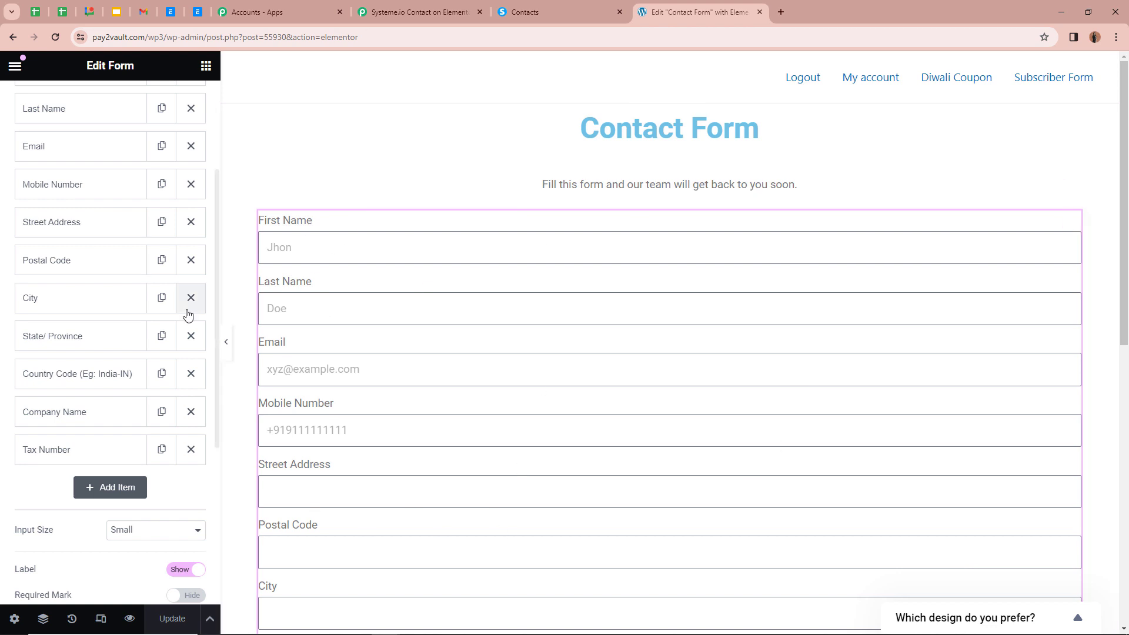
scroll(161, 232, up, 3)
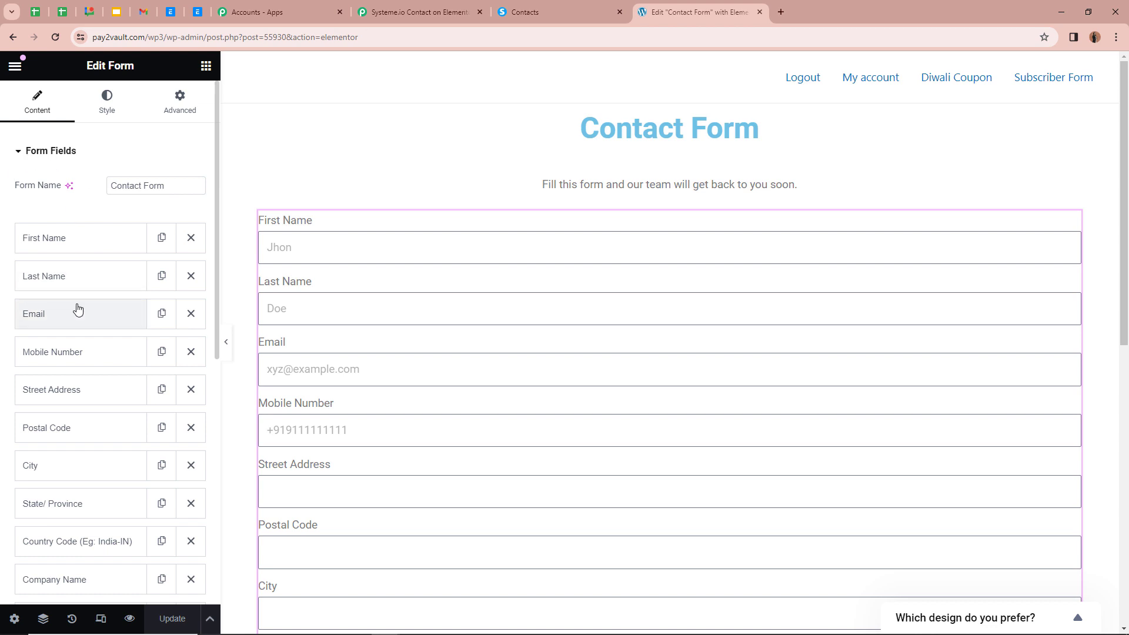
scroll(78, 309, down, 7)
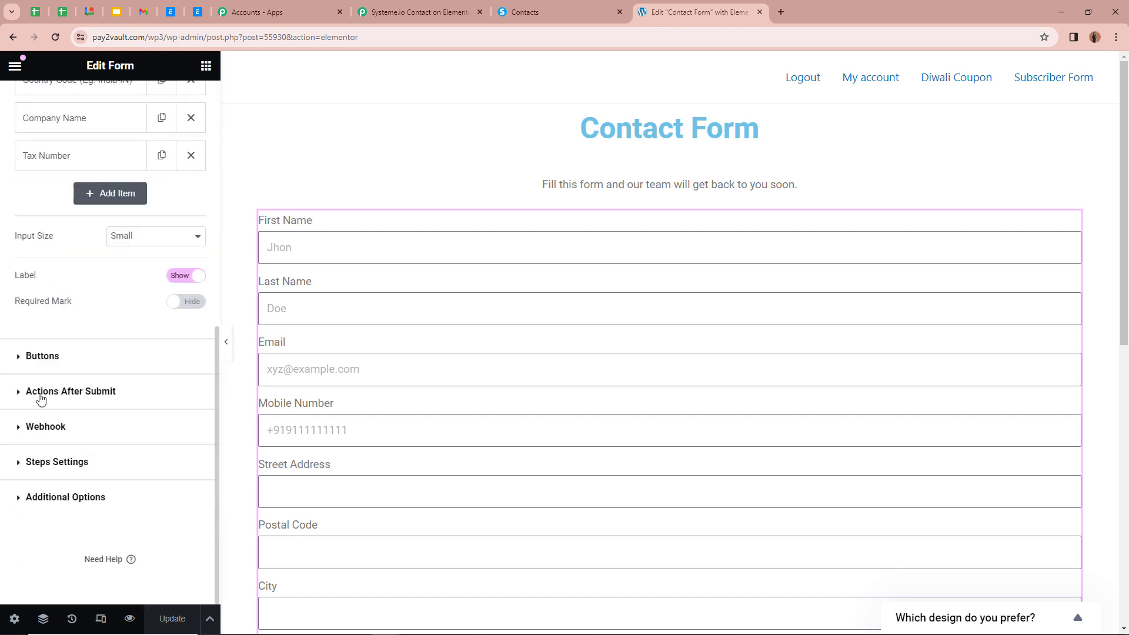
- Paste the Pabbly webhook into the form's Webhook URL, update, and return to WordPress
click(116, 392)
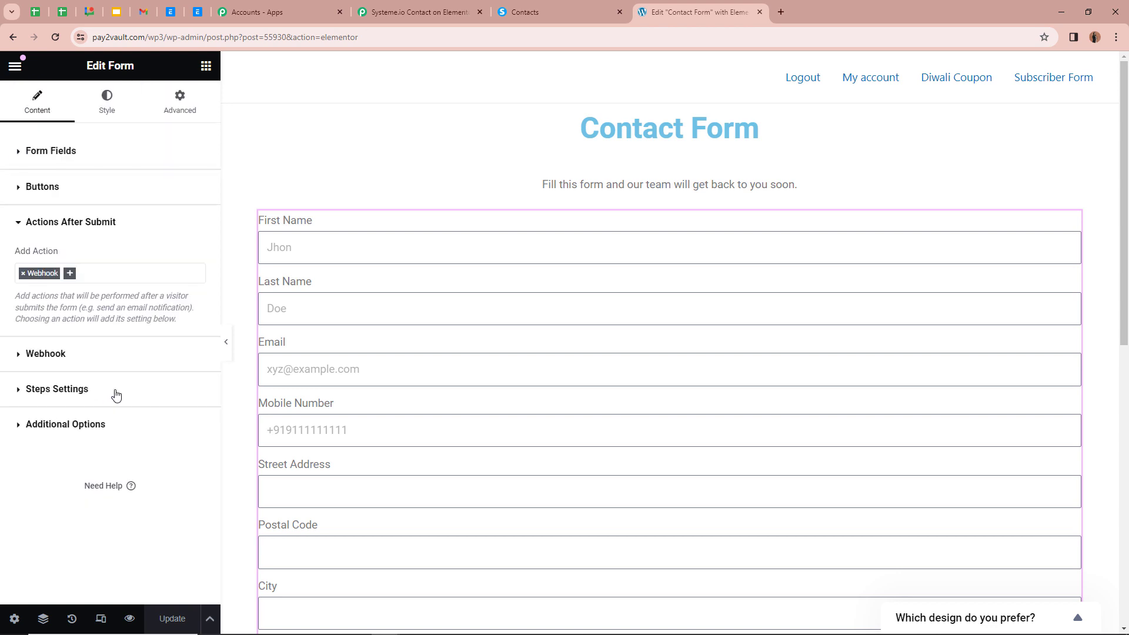
click(56, 365)
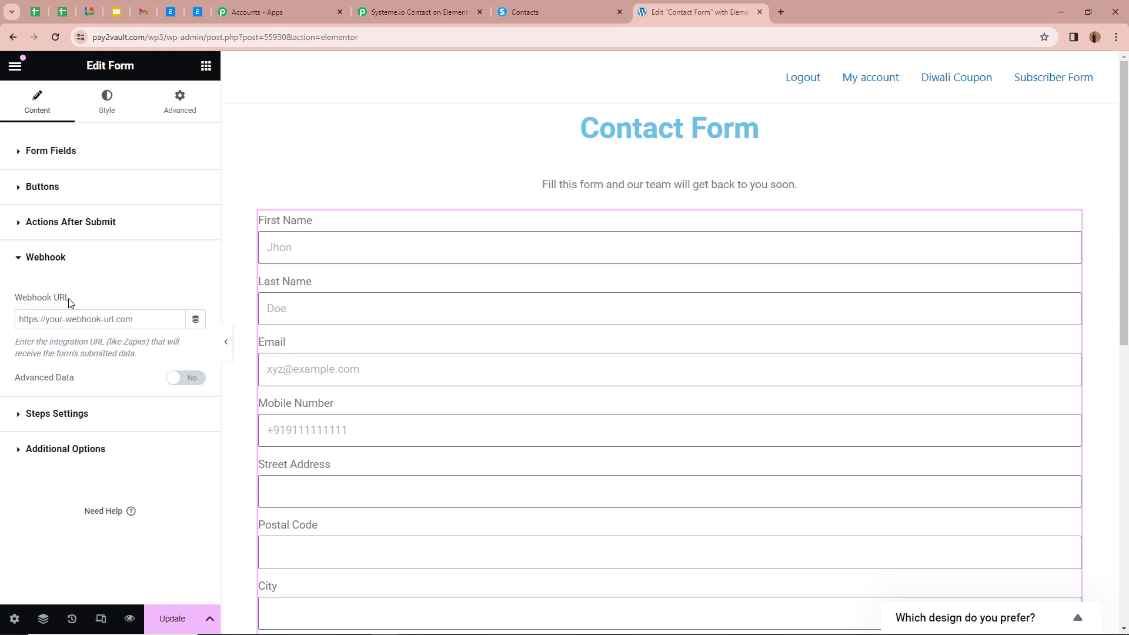
click(81, 318)
key(ctrl+v)
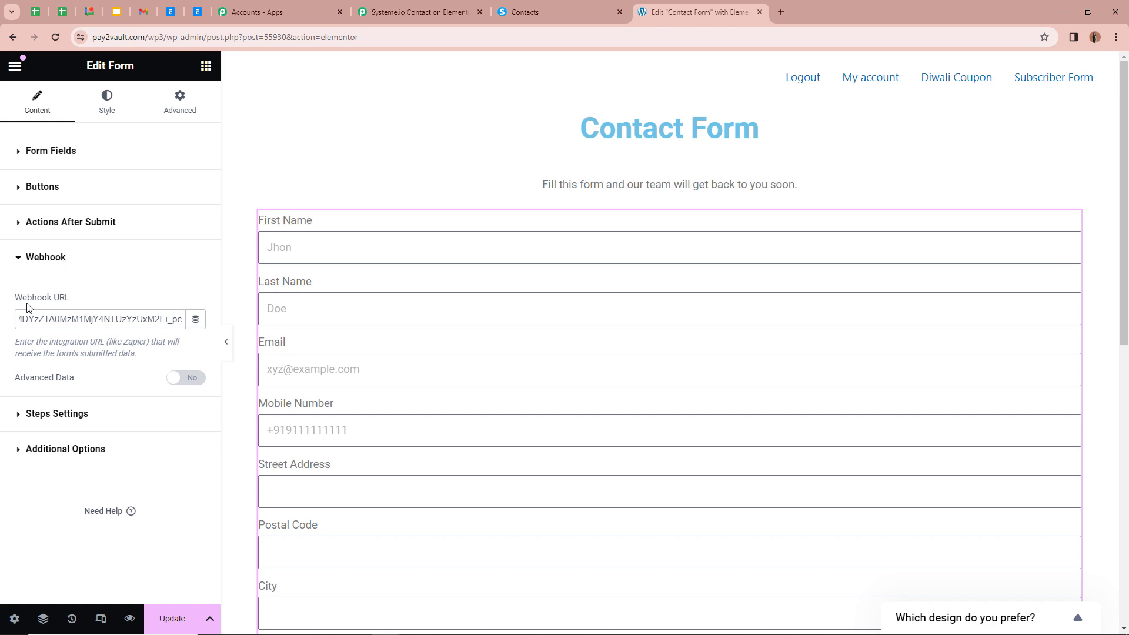
click(173, 621)
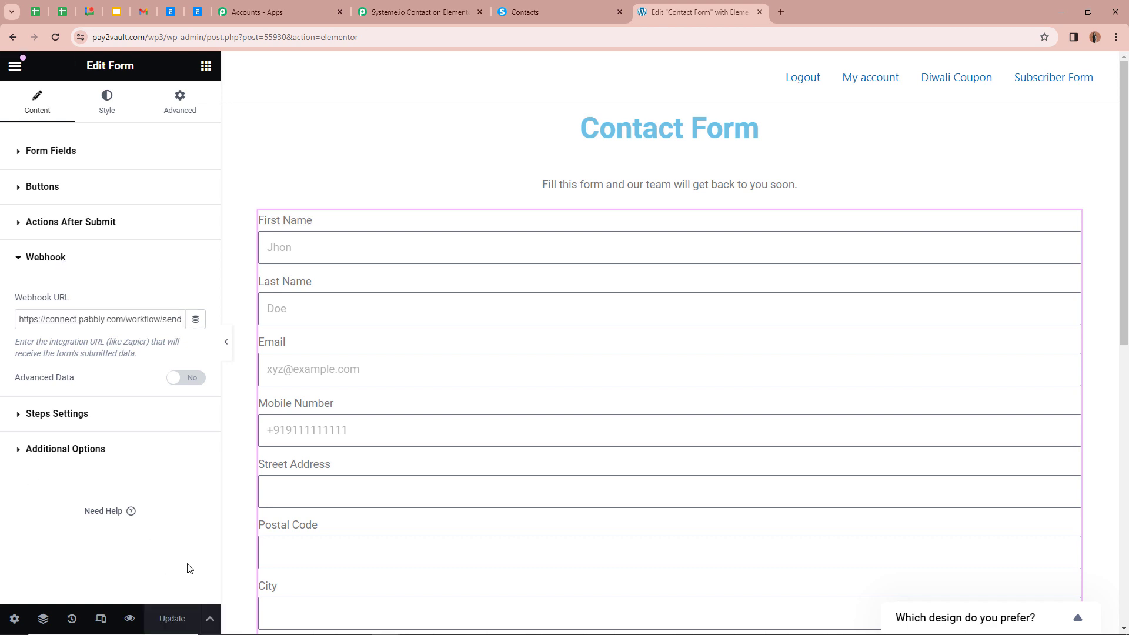
click(13, 37)
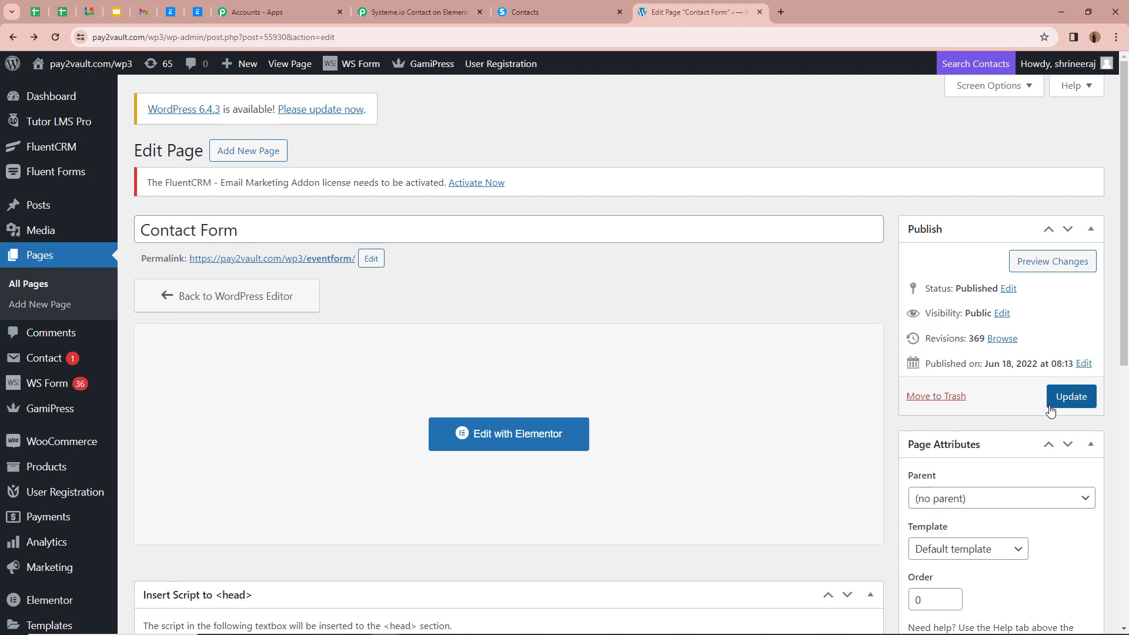
- Update the Contact Form page in WordPress from the Publish box
click(1069, 398)
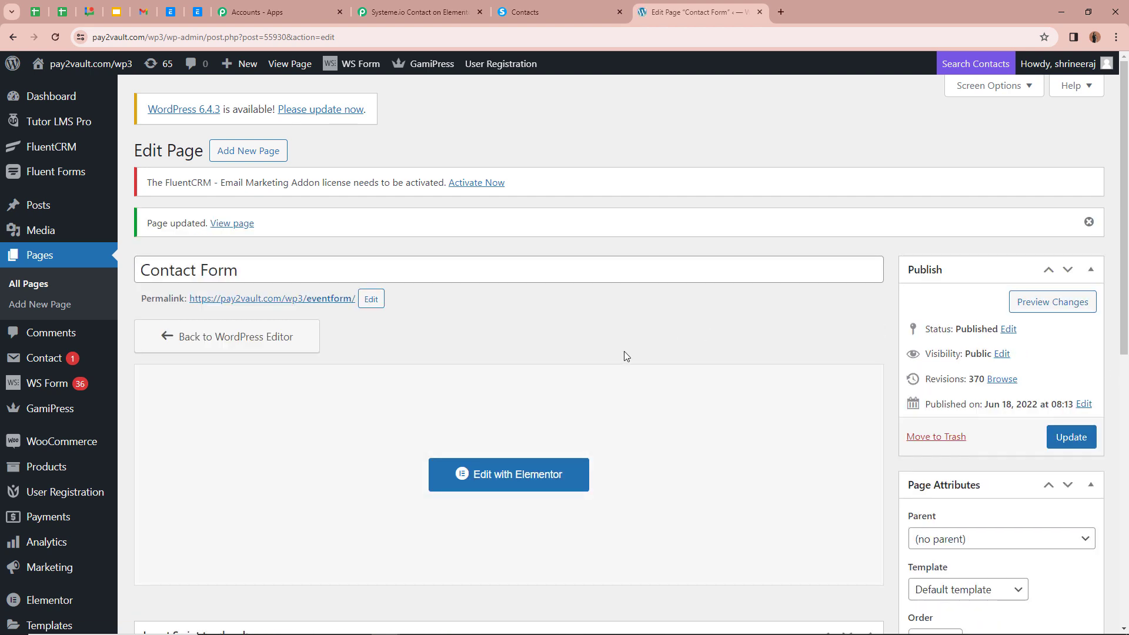
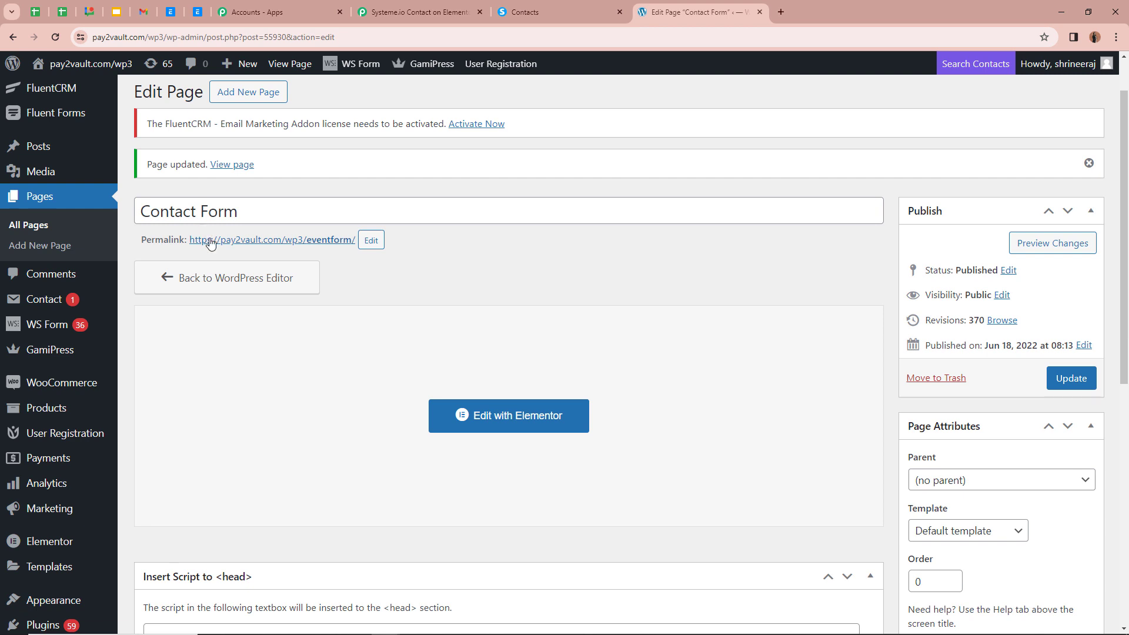
- Open the page's live Contact Form in a new browser tab
click(292, 244)
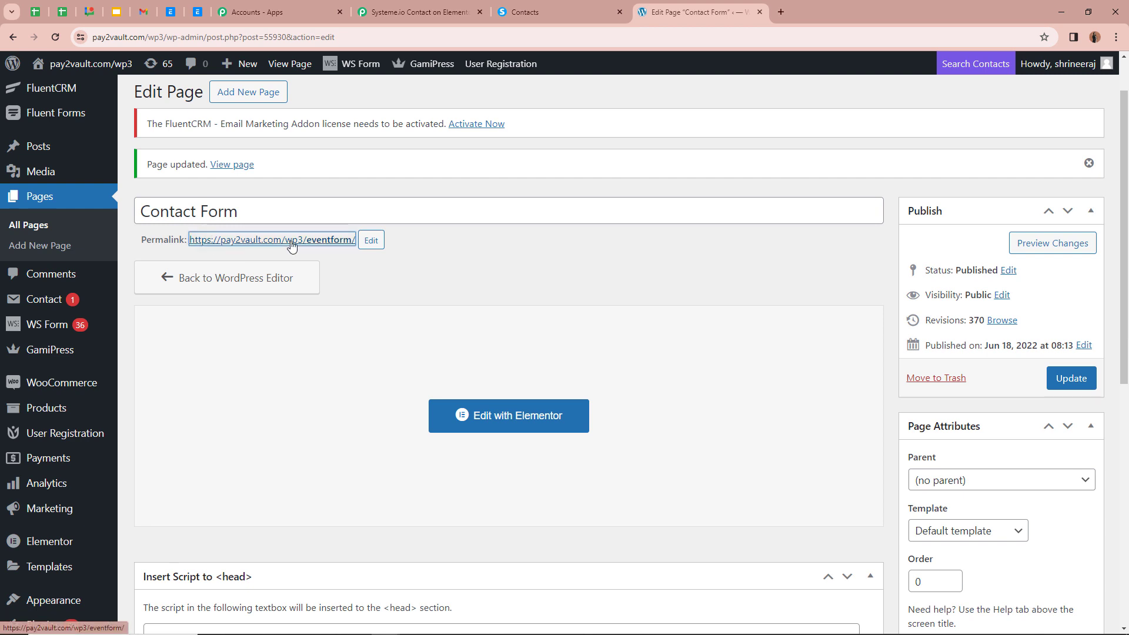
right_click(291, 245)
click(347, 251)
key(ctrl+Tab)
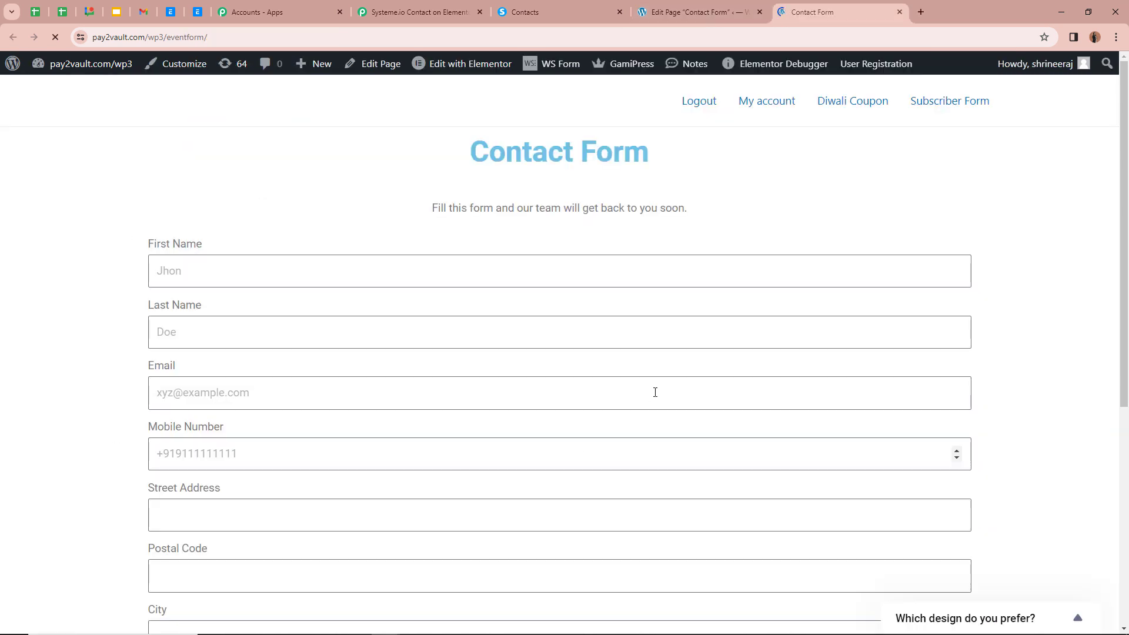
scroll(121, 288, down, 3)
scroll(121, 288, up, 2)
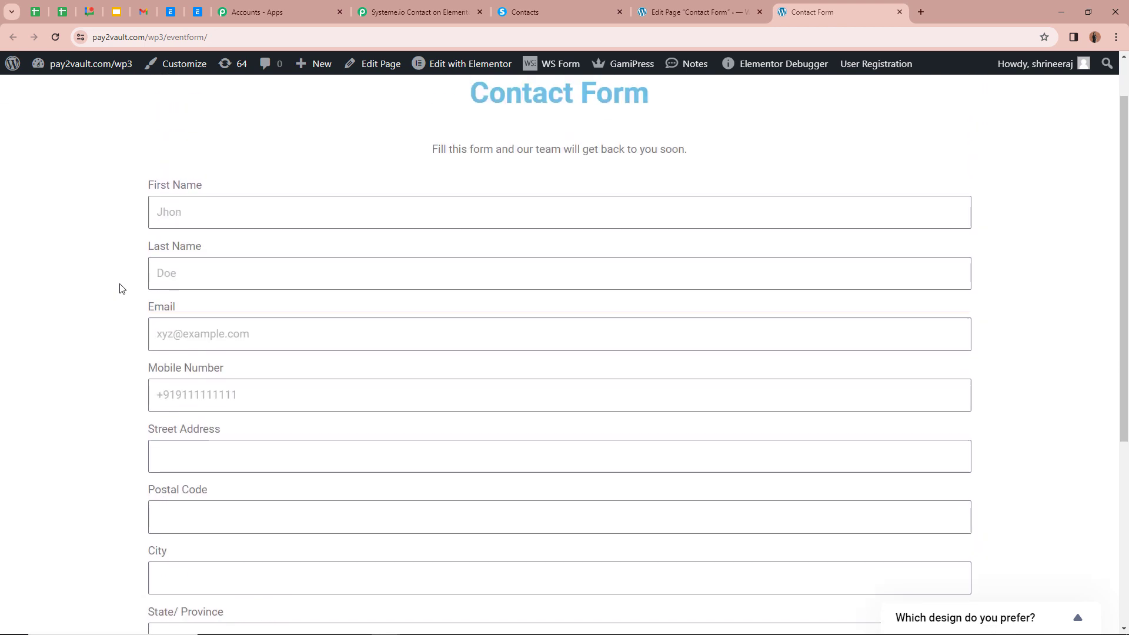
scroll(121, 288, up, 1)
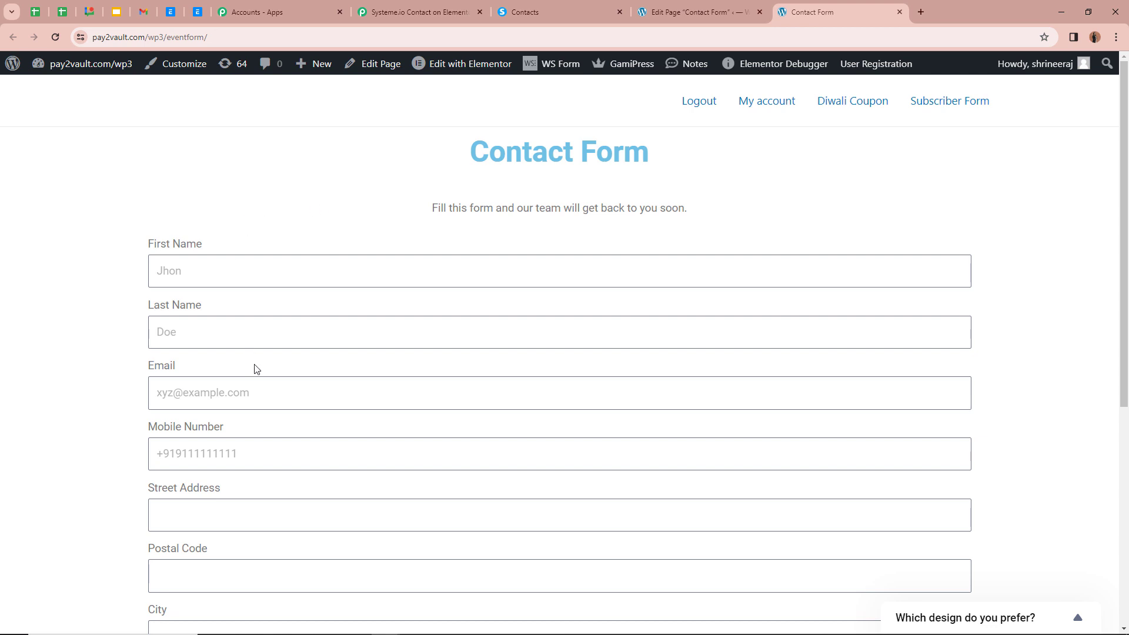
scroll(254, 368, down, 6)
scroll(254, 368, up, 6)
- Enter test first name, last name, email, mobile number and street address
click(247, 264)
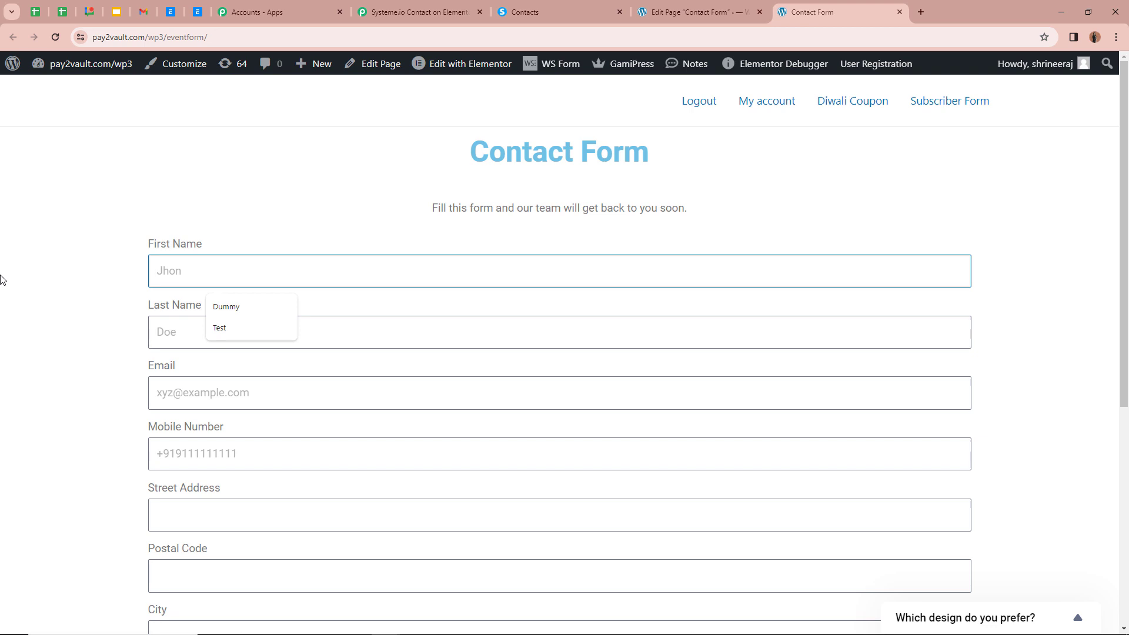
text(Demo)
click(230, 332)
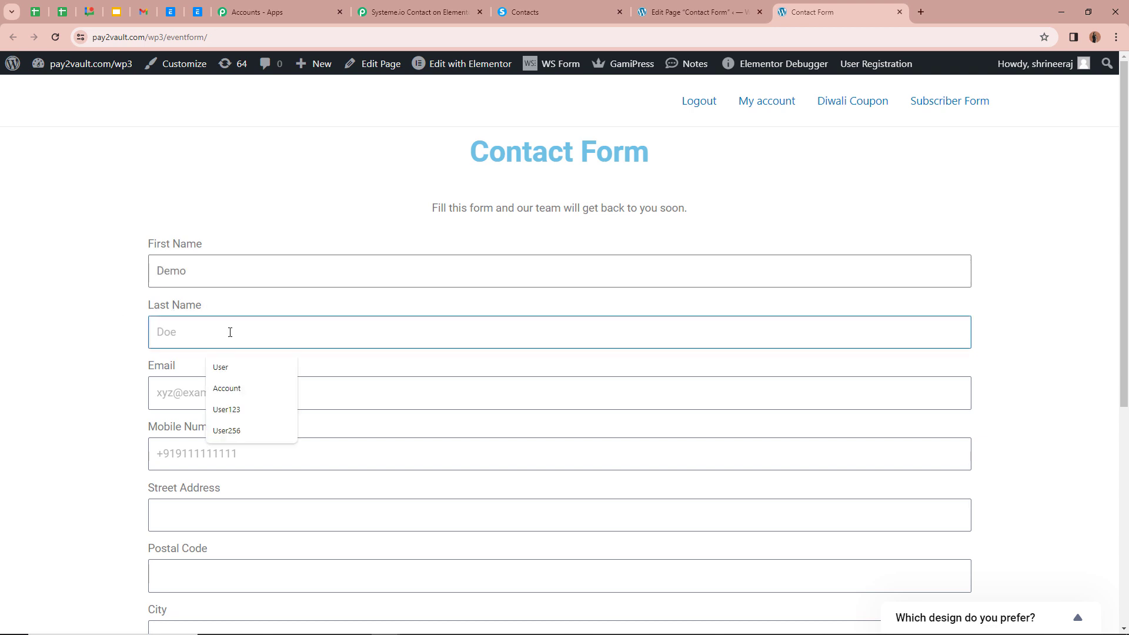
text(User128)
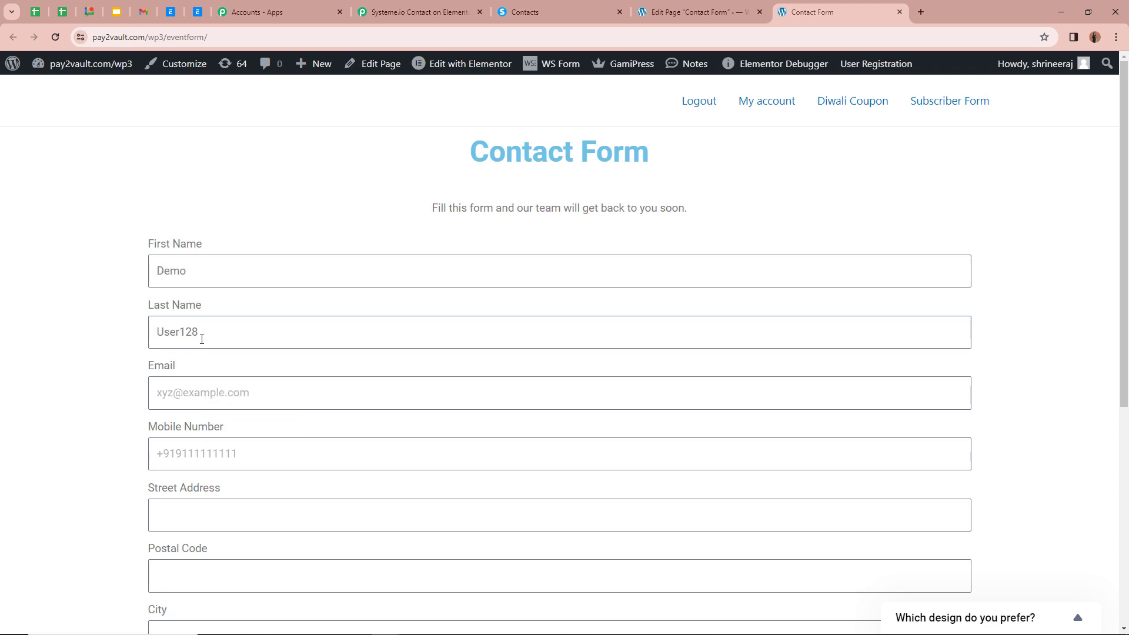
click(219, 393)
click(188, 415)
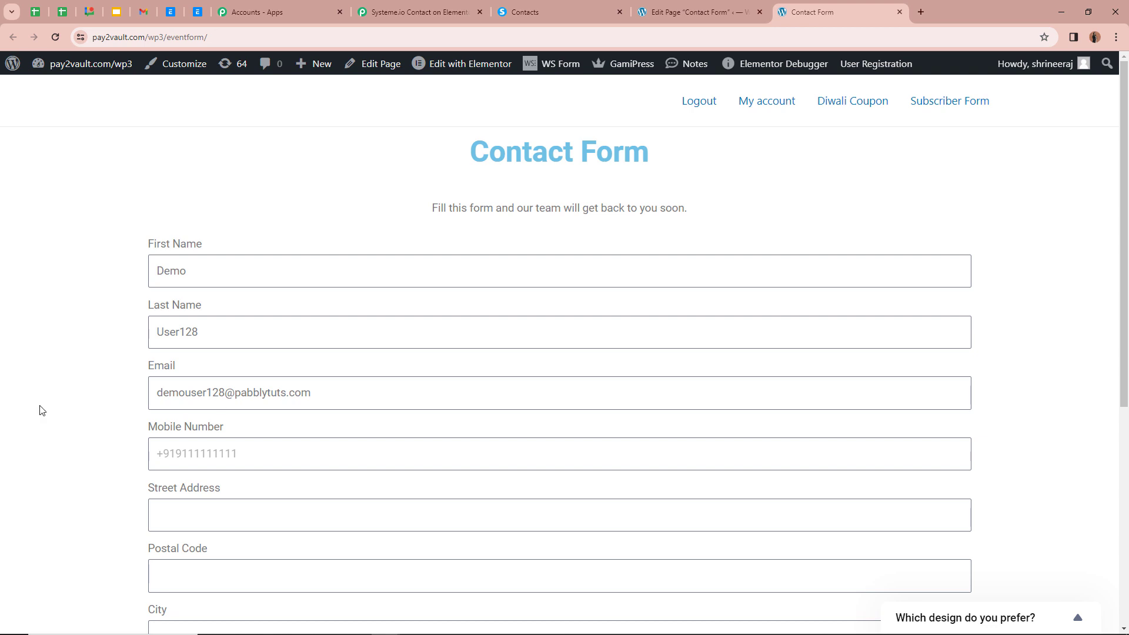
scroll(41, 410, down, 2)
key(Tab)
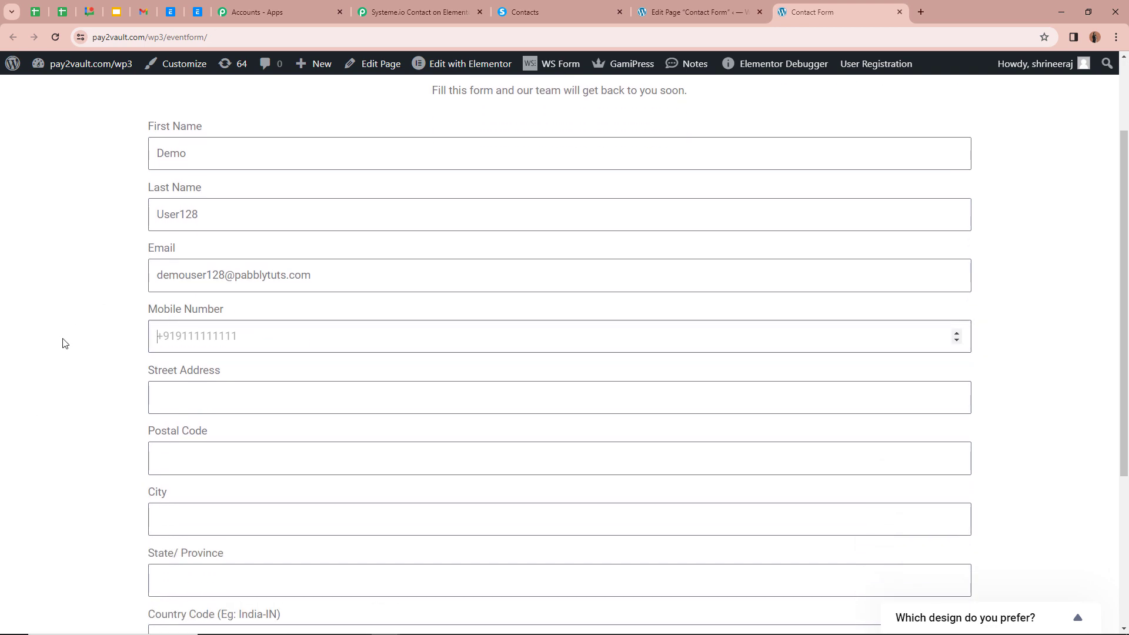
key(ctrl+v)
scroll(62, 340, down, 3)
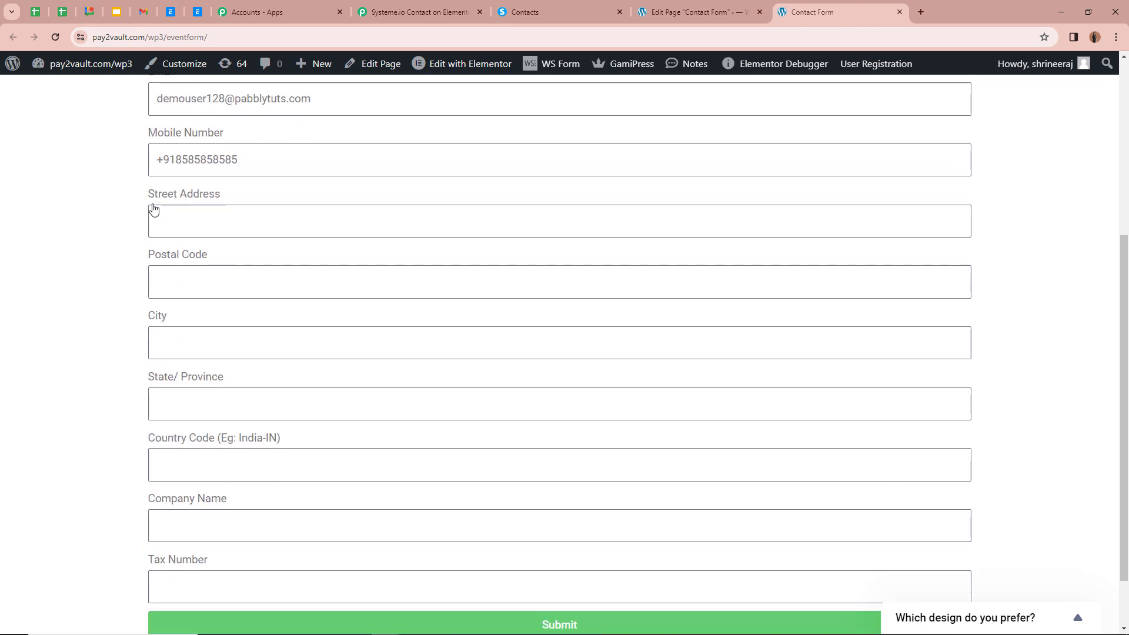
click(300, 219)
text(M-23, Modern City)
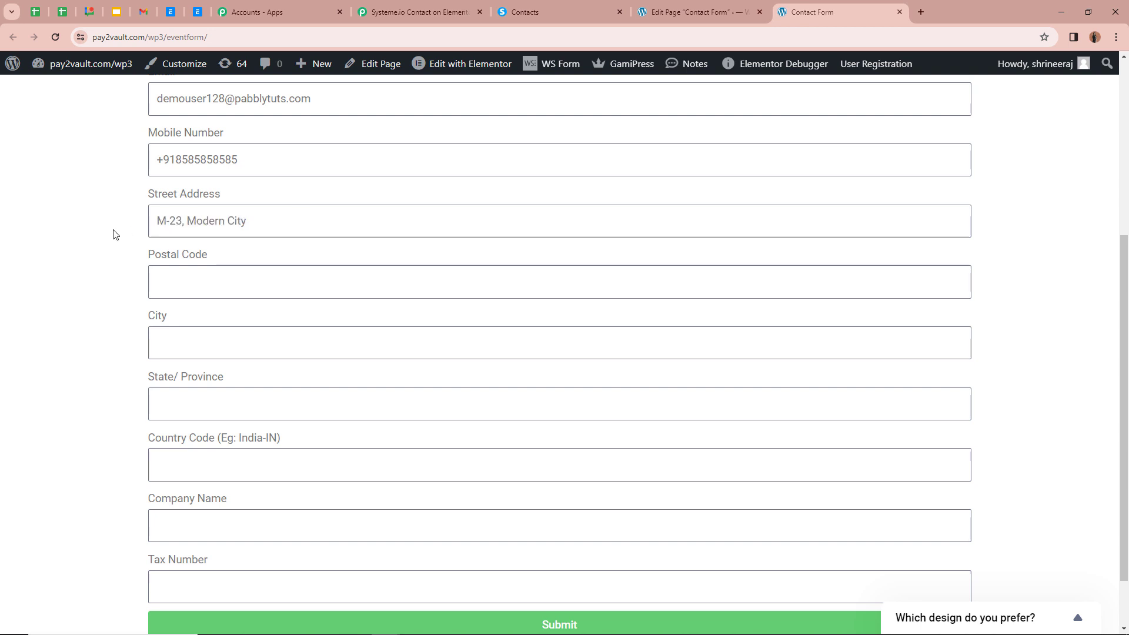
- Fill in the test postal code, city, state, country code and company name
scroll(117, 229, down, 1)
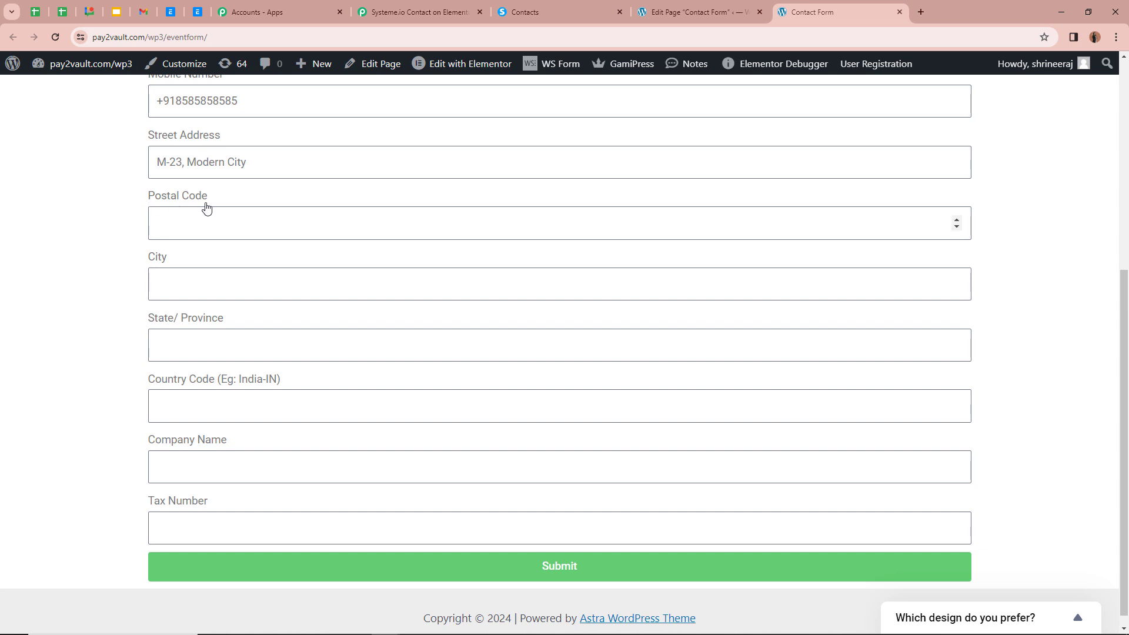
click(206, 207)
text(462003)
click(141, 237)
scroll(133, 271, down, 1)
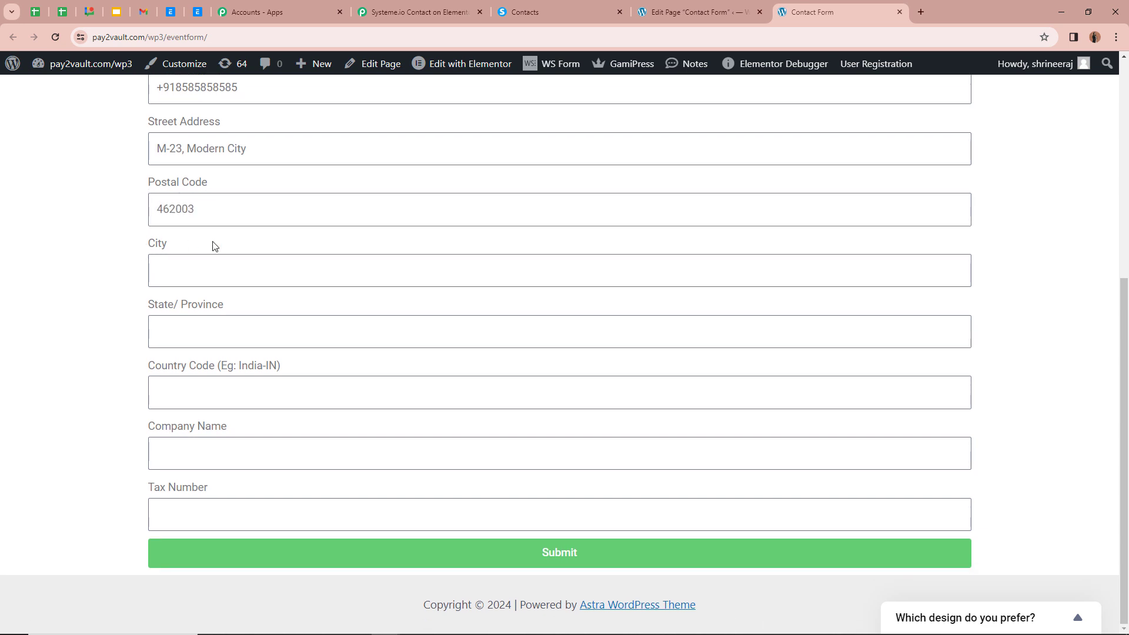
click(207, 275)
text(Mumbai)
click(252, 340)
text(Maharashtra)
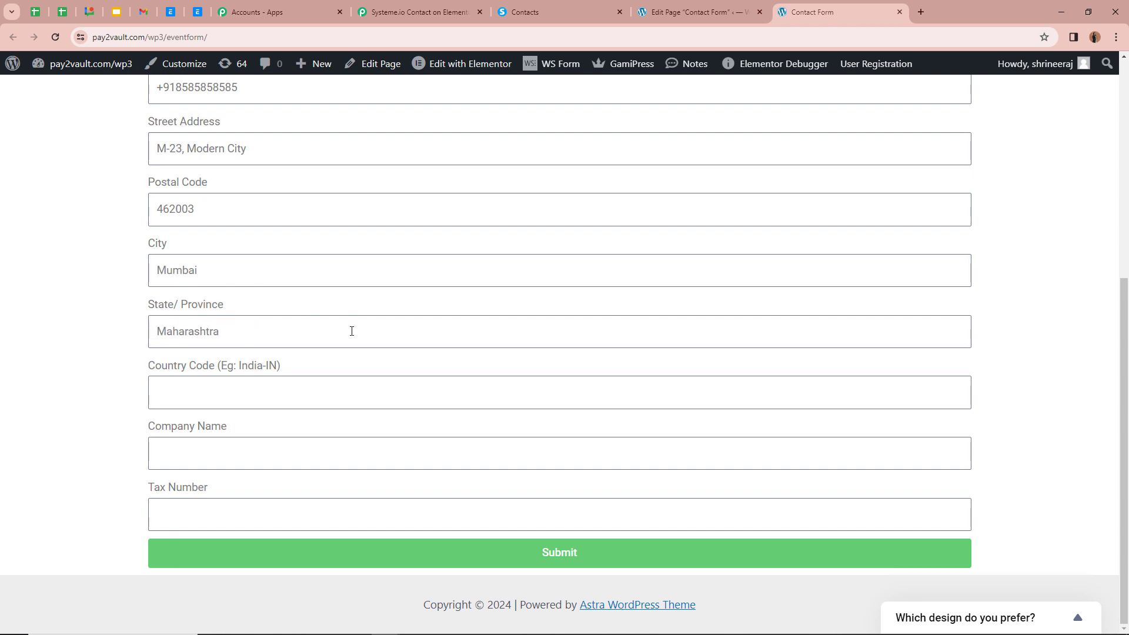
click(275, 394)
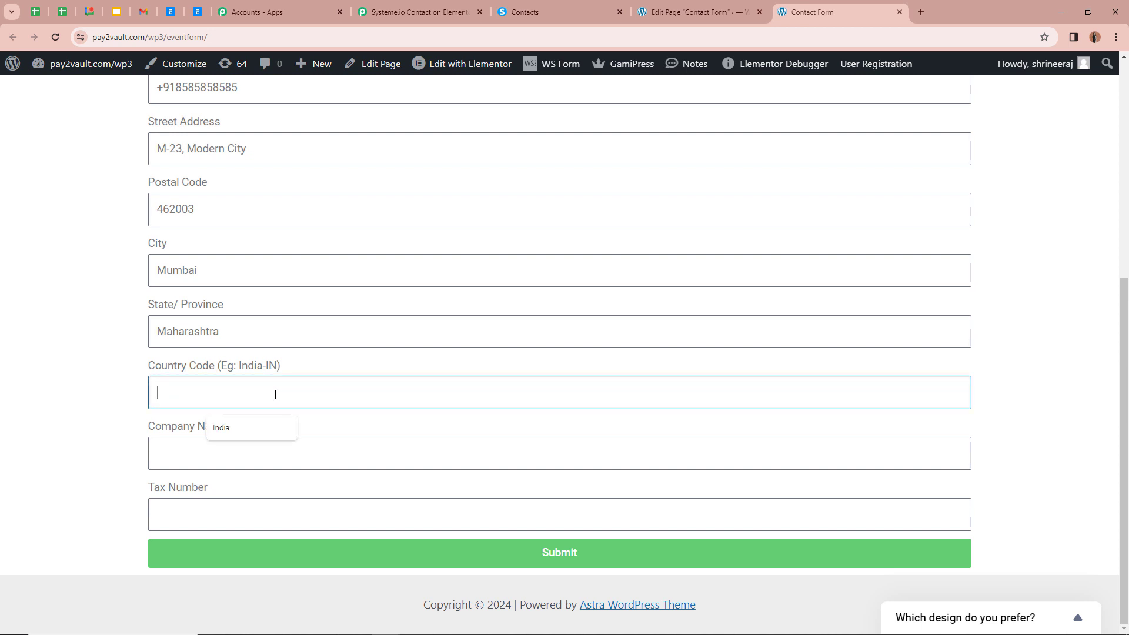
text(IN)
click(87, 407)
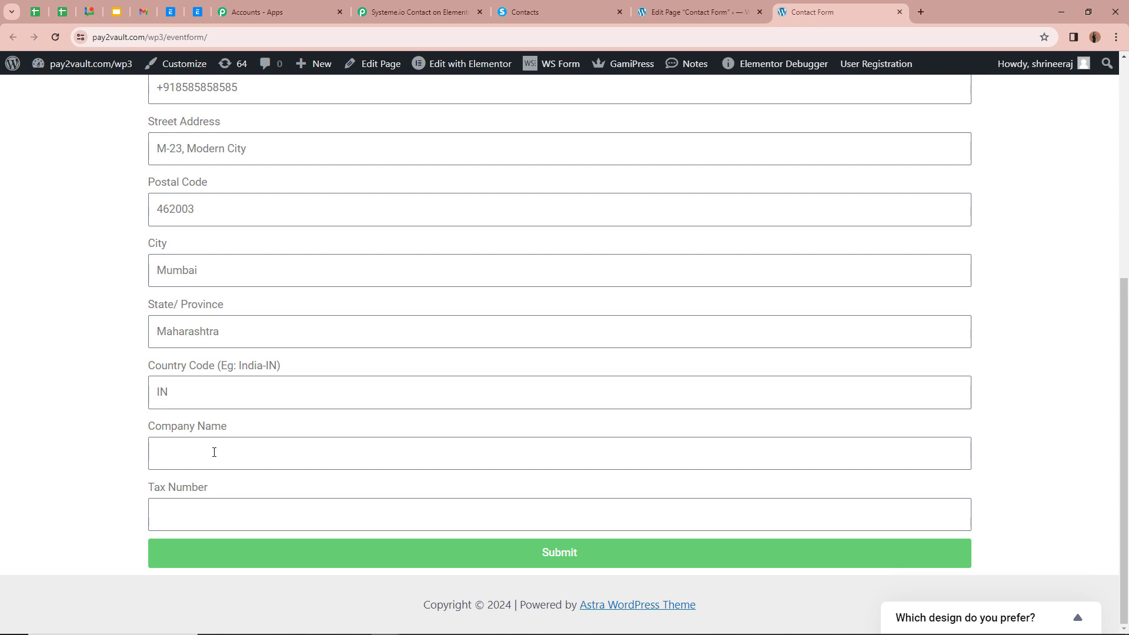
click(214, 452)
text(ABC)
text(585858)
key(Return)
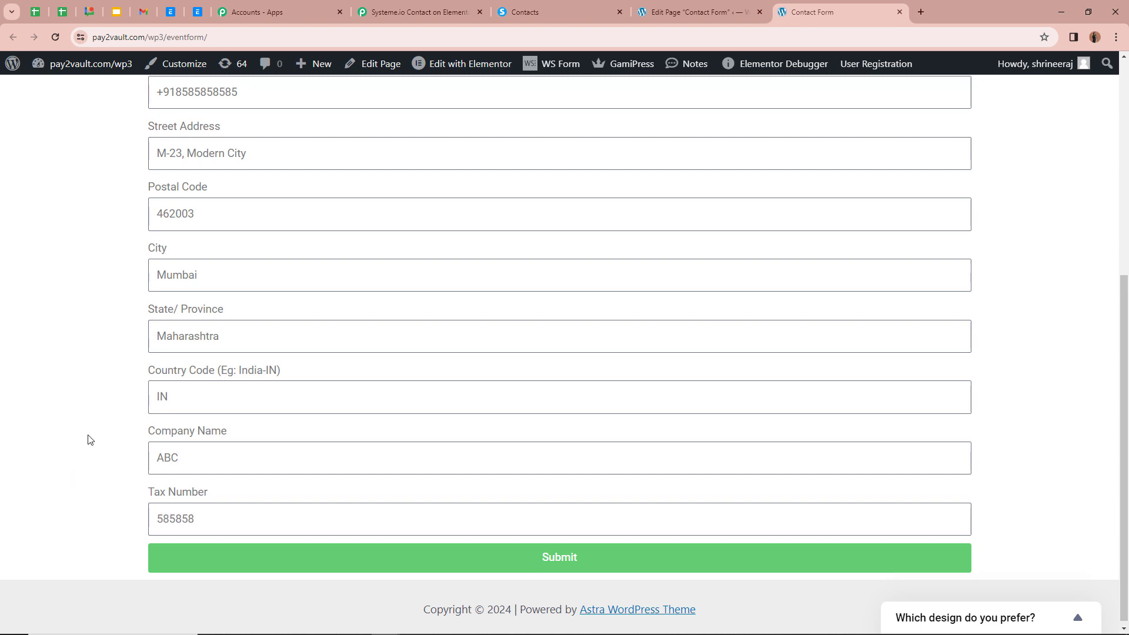
- Submit the completed contact form
scroll(341, 411, down, 6)
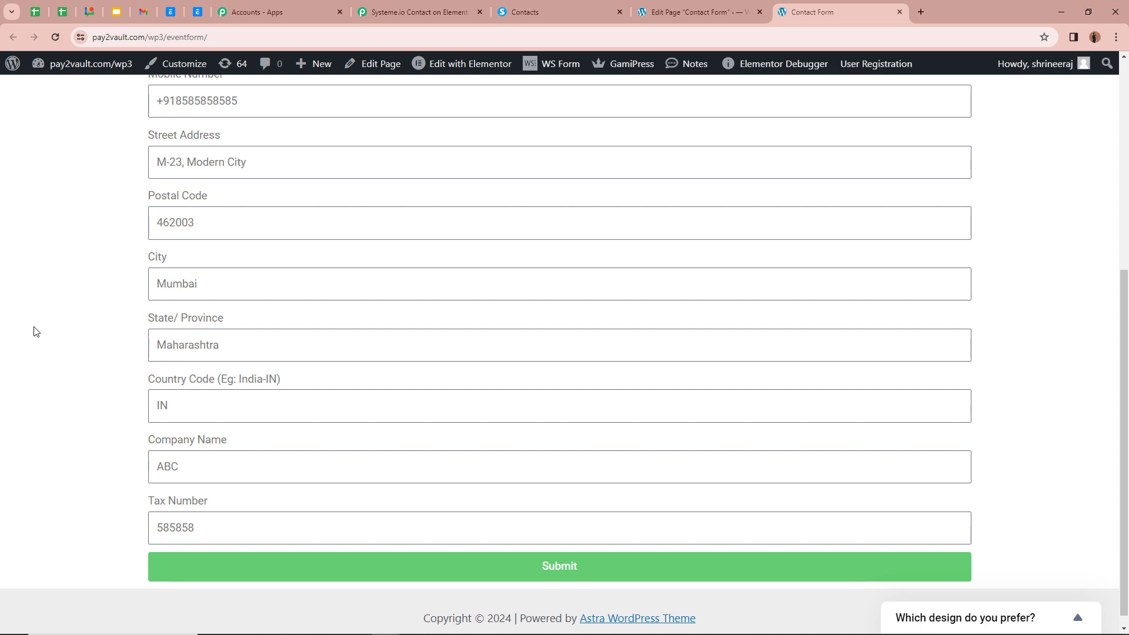
click(592, 565)
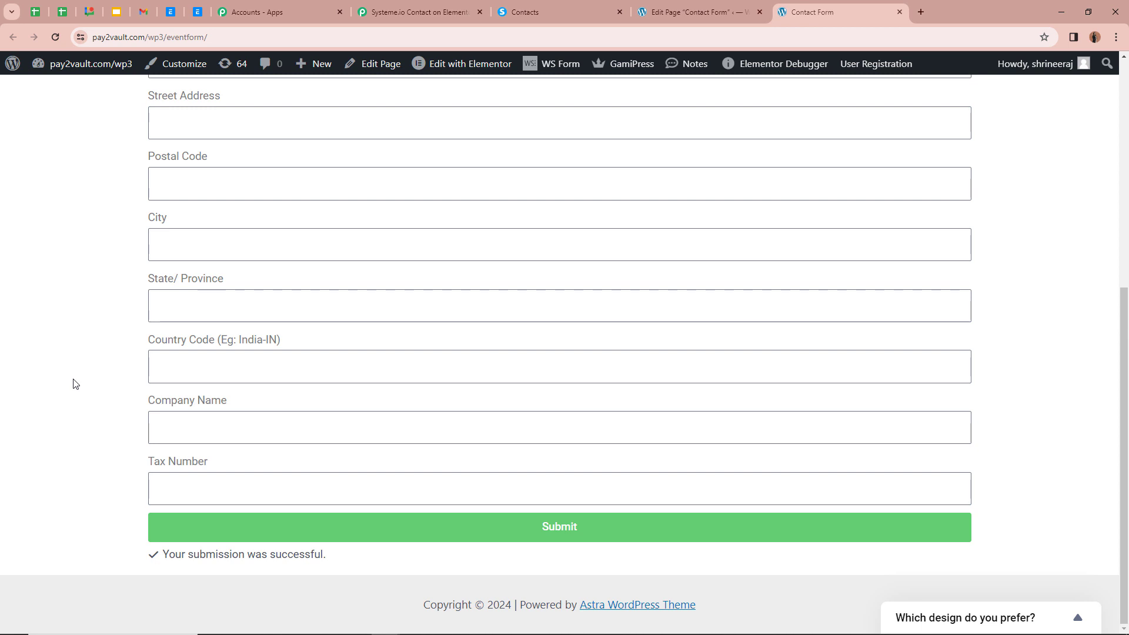
scroll(147, 294, up, 1)
- Back in Pabbly, collapse the Elementor trigger and expand the new action step's app list
click(419, 12)
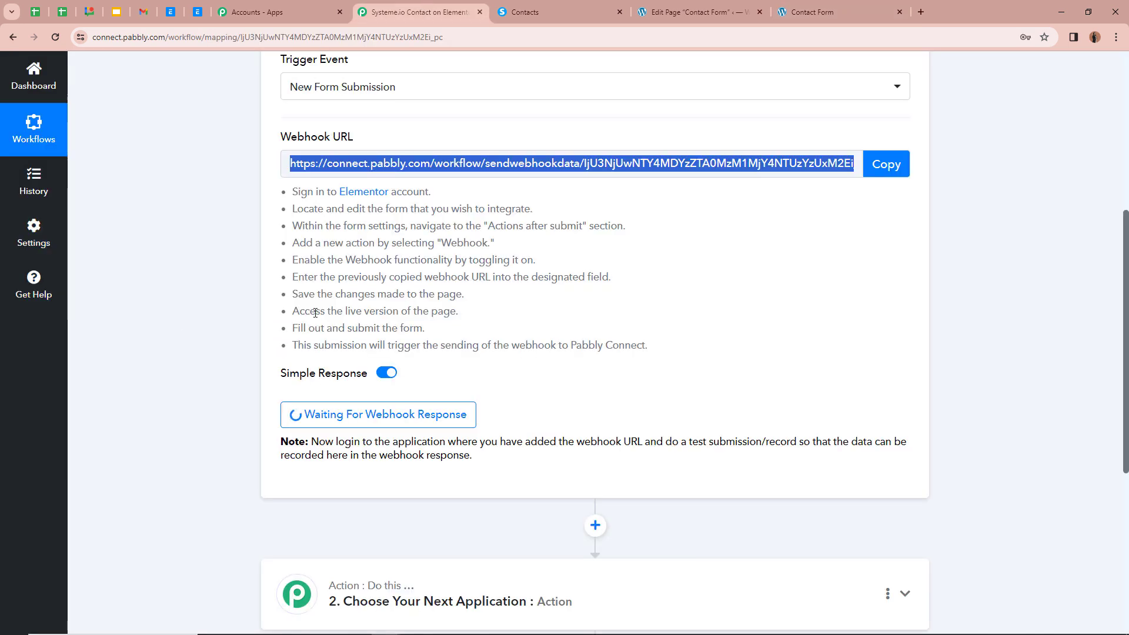
scroll(246, 308, down, 3)
scroll(481, 396, down, 3)
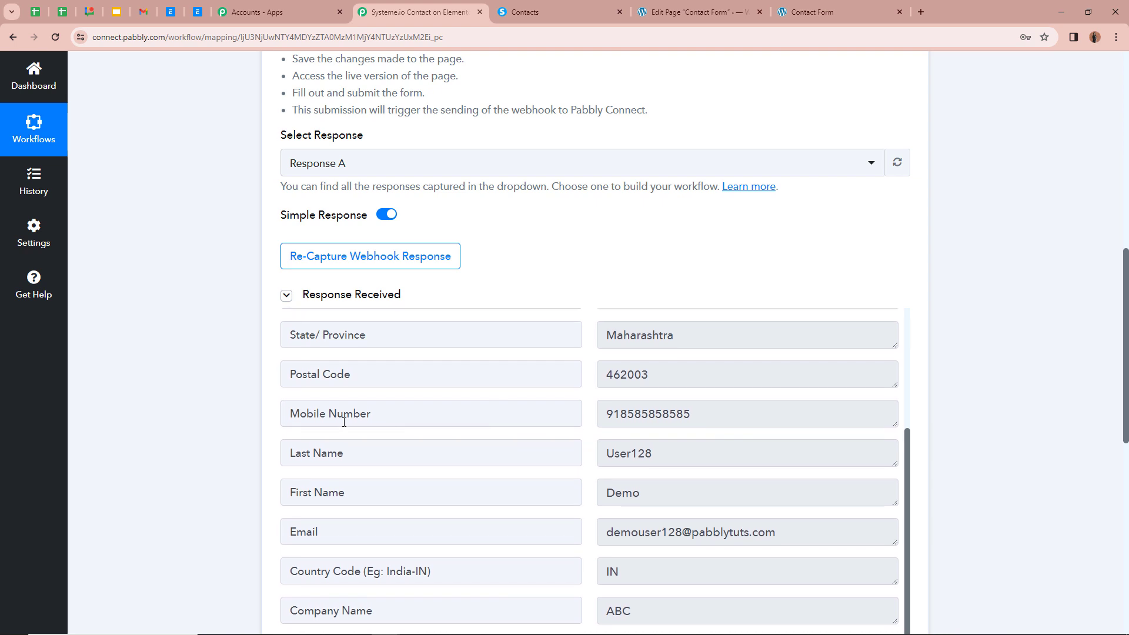
scroll(188, 390, down, 2)
scroll(464, 475, up, 3)
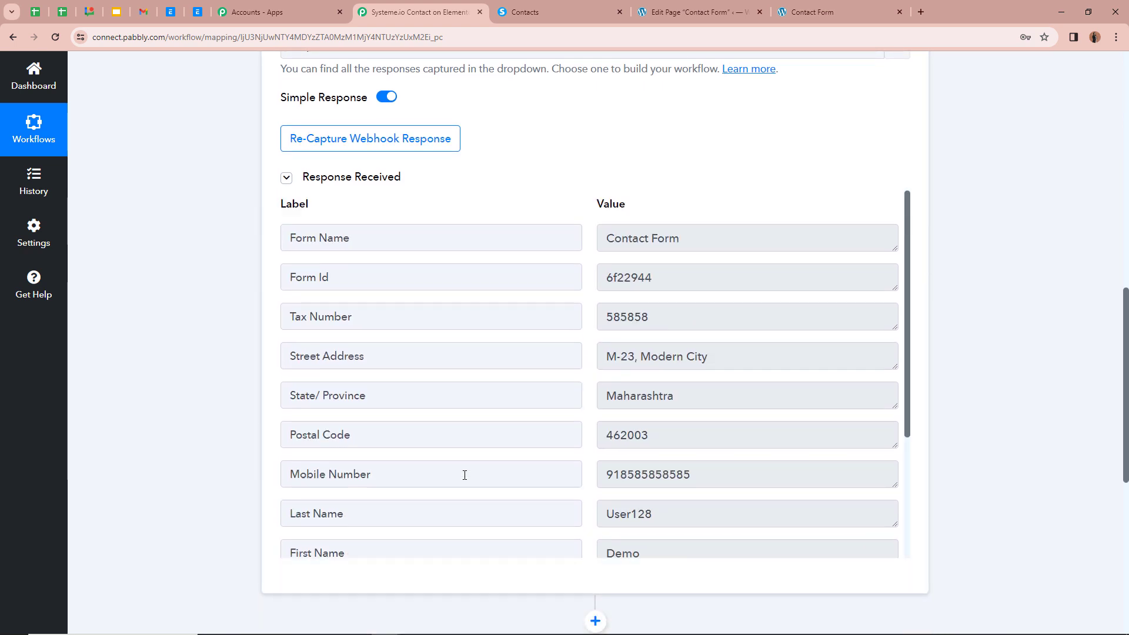
scroll(453, 441, down, 3)
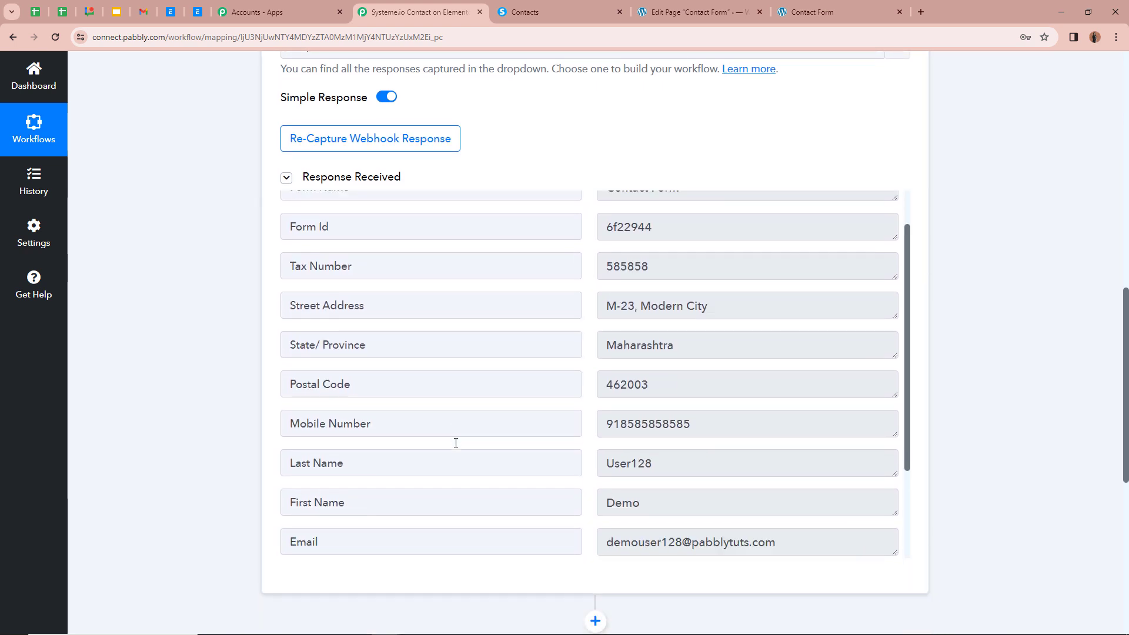
scroll(206, 335, up, 10)
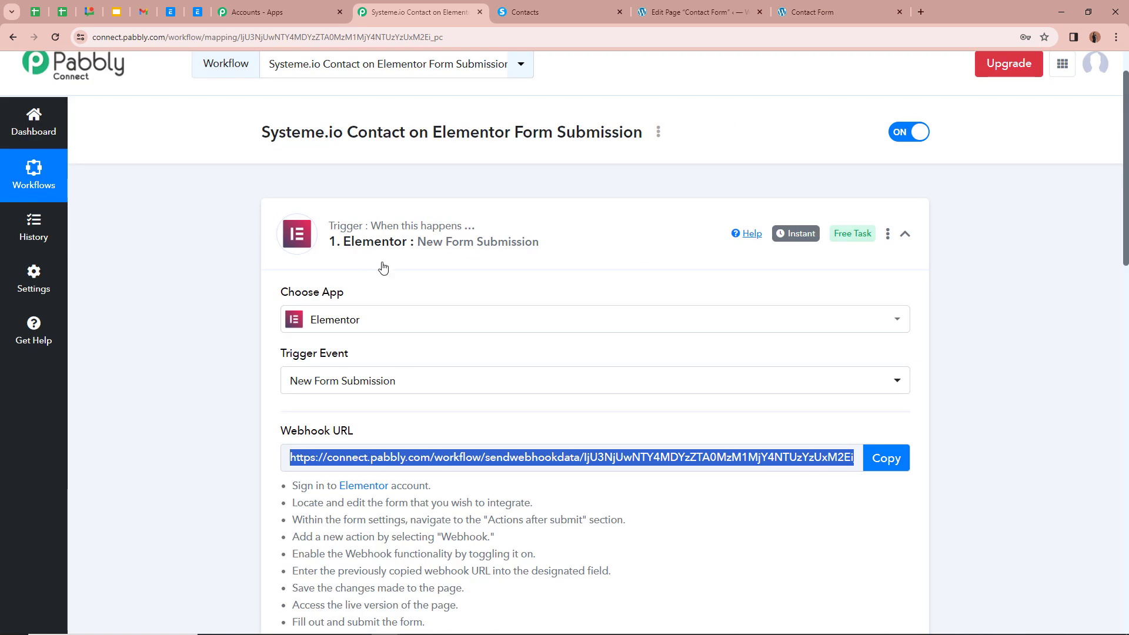
click(905, 233)
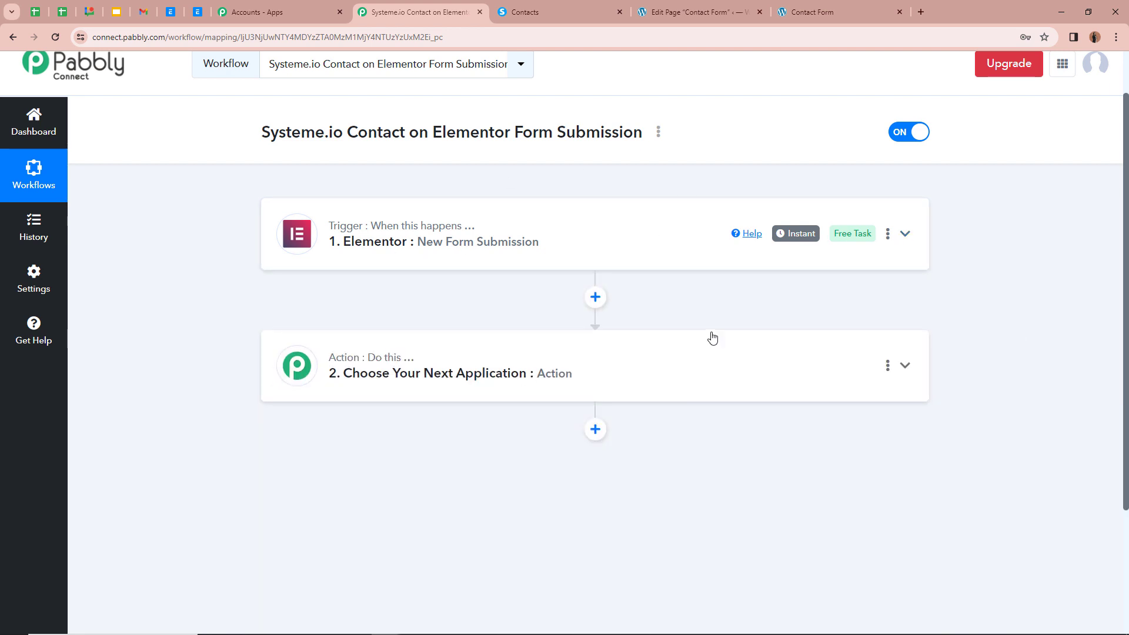
click(906, 367)
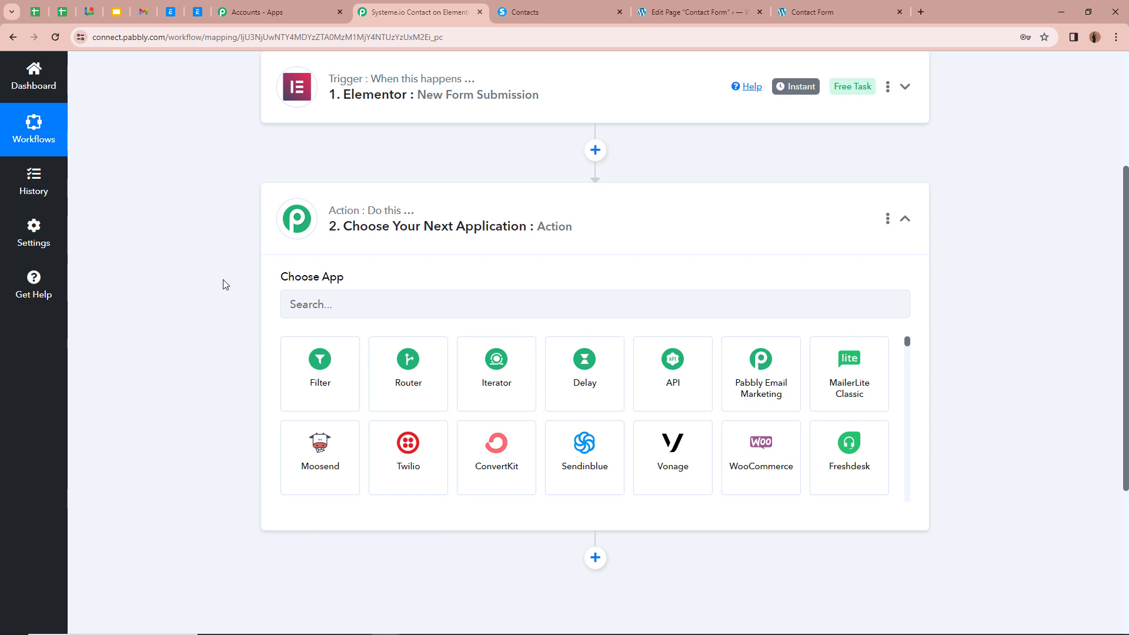
- Set the action to Systeme.io with Create Contact, then begin connecting an account
click(326, 307)
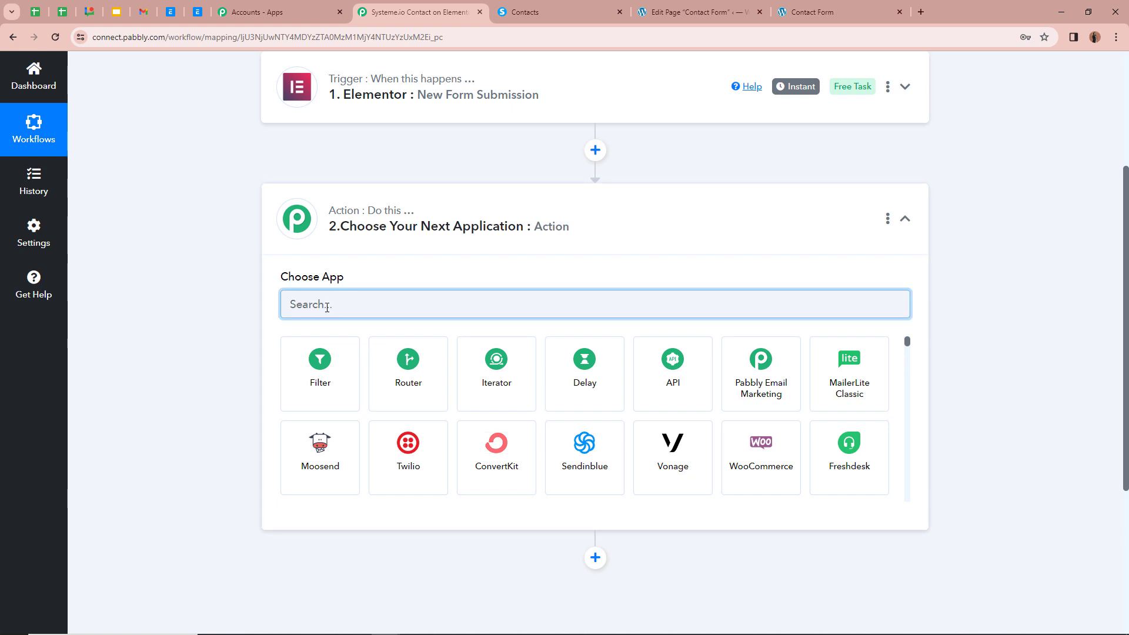
text(Sy)
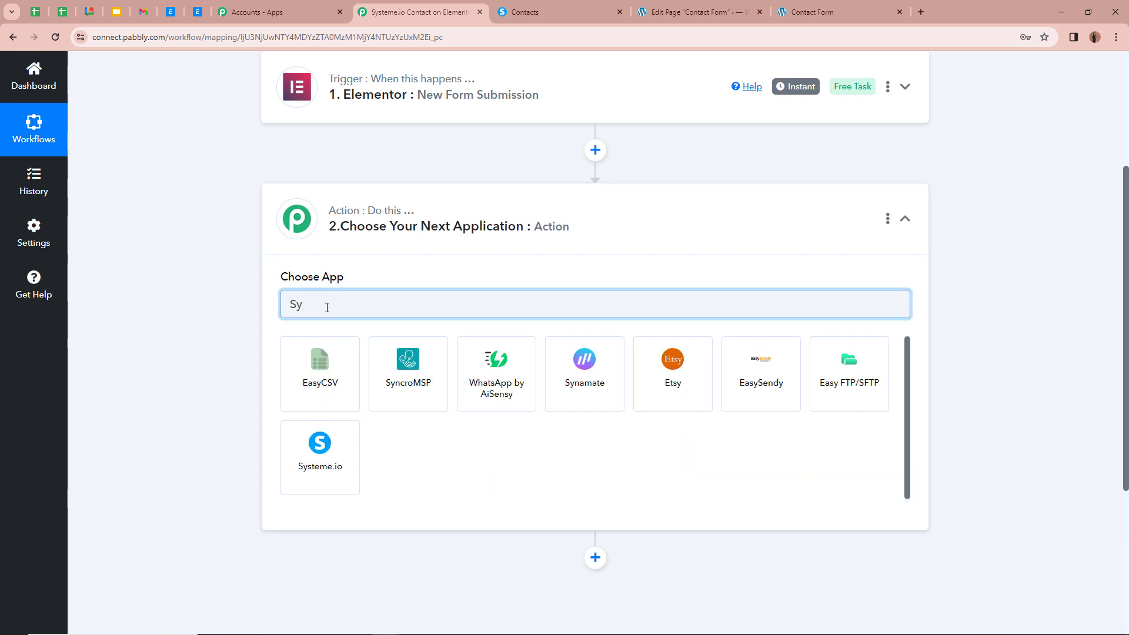
click(336, 452)
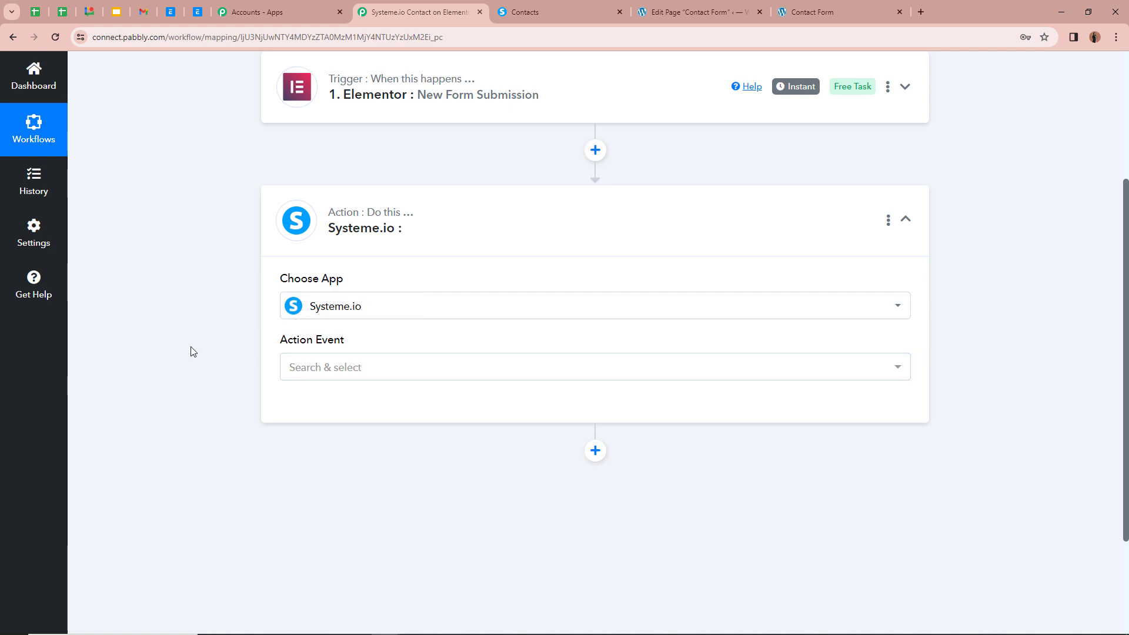
click(393, 364)
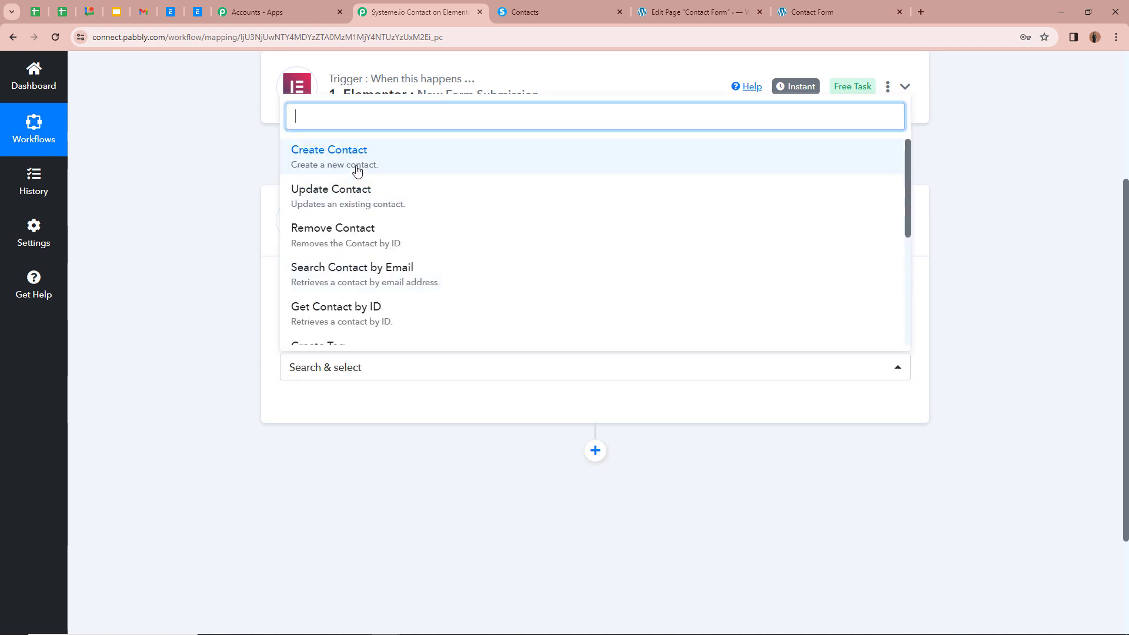
click(356, 171)
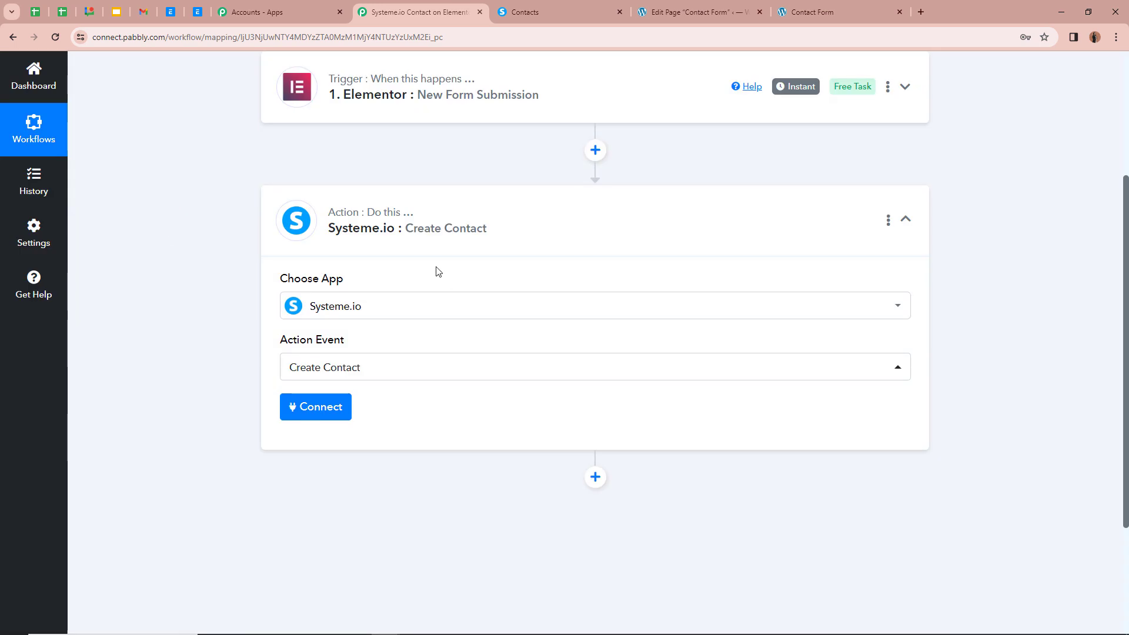
scroll(438, 271, up, 3)
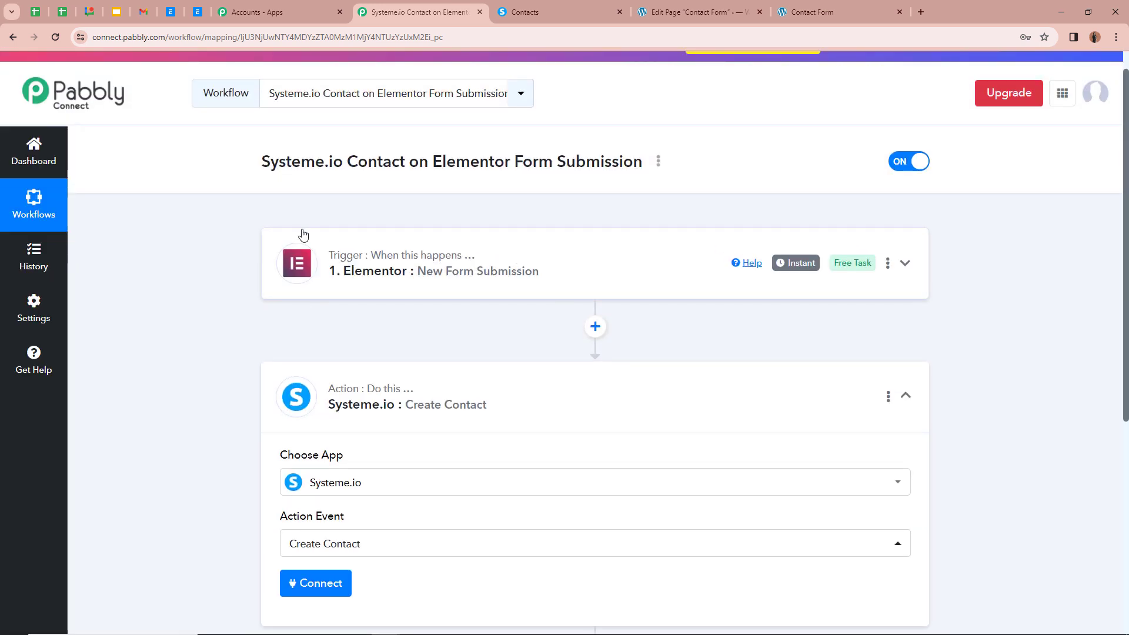
scroll(222, 278, down, 3)
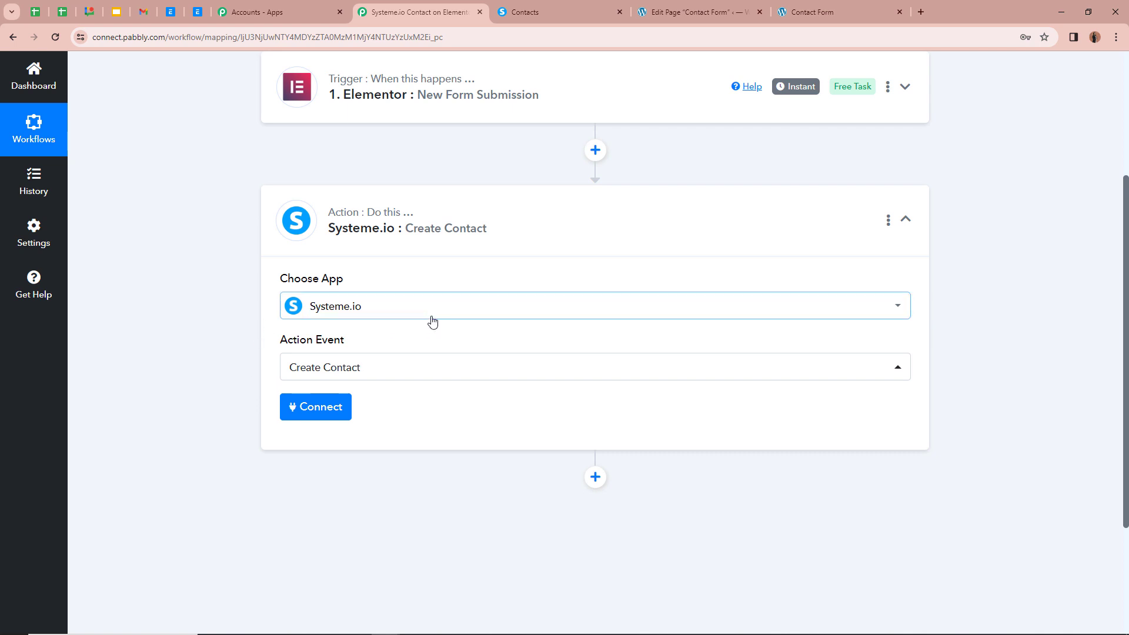
scroll(431, 320, up, 1)
scroll(438, 203, down, 2)
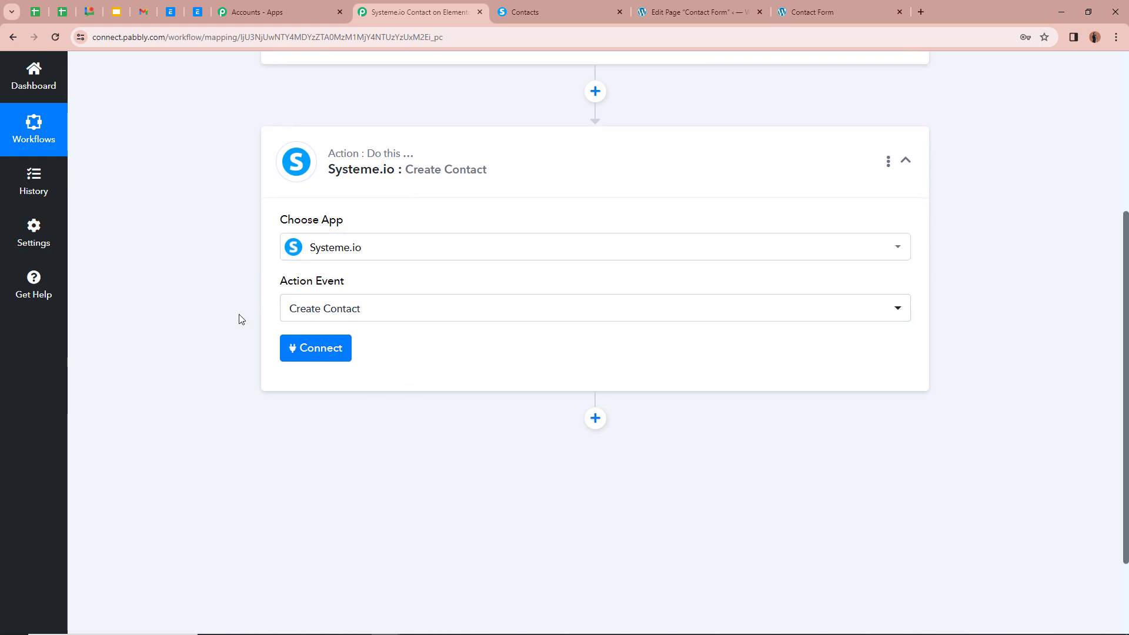
click(297, 348)
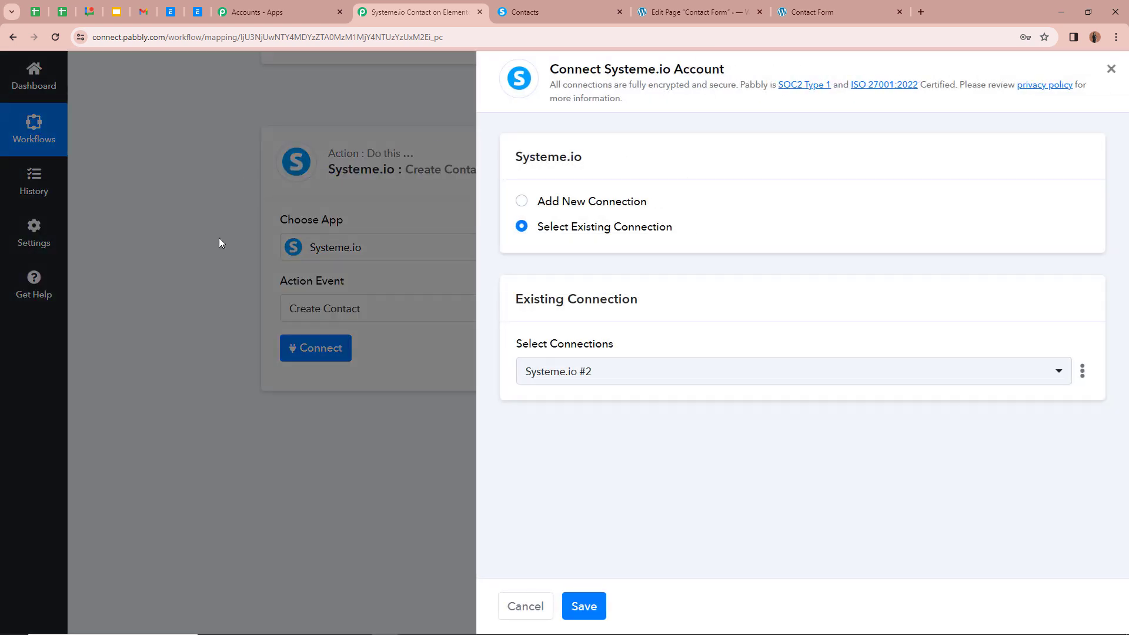
- Add a new Systeme.io connection, review the API key instructions, then switch to Systeme.io contacts
click(521, 204)
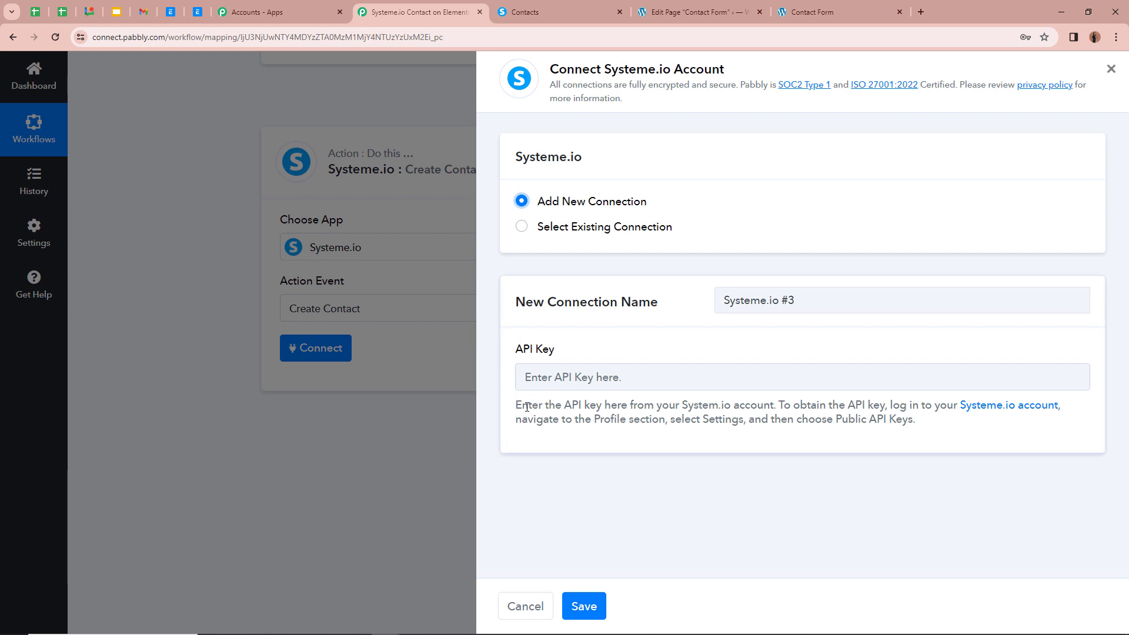
drag(517, 403, 971, 430)
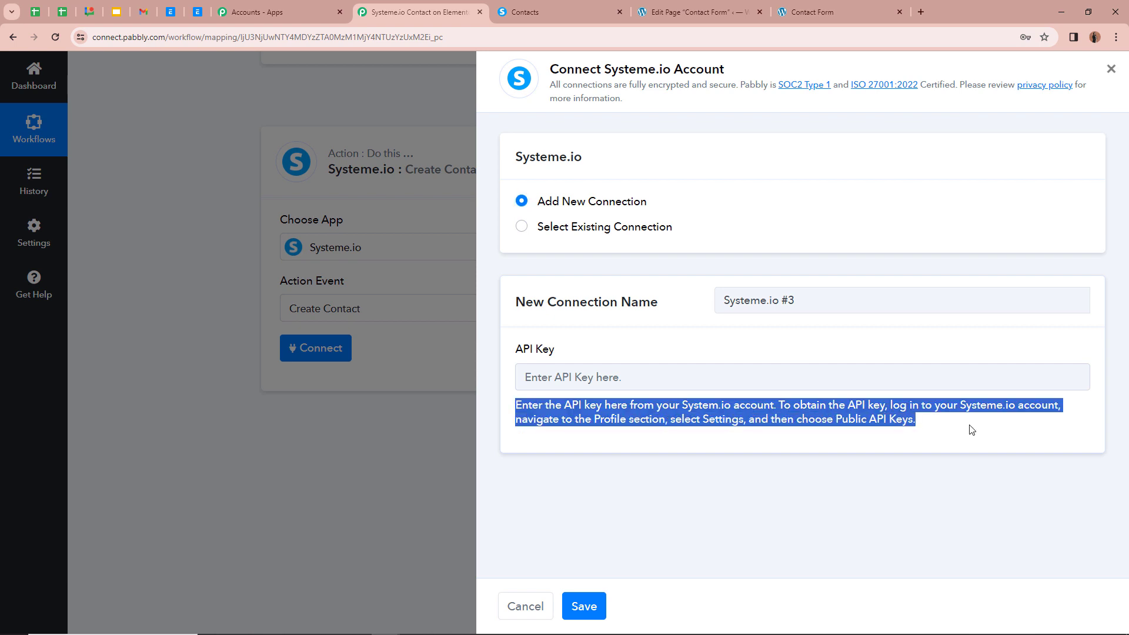
click(971, 430)
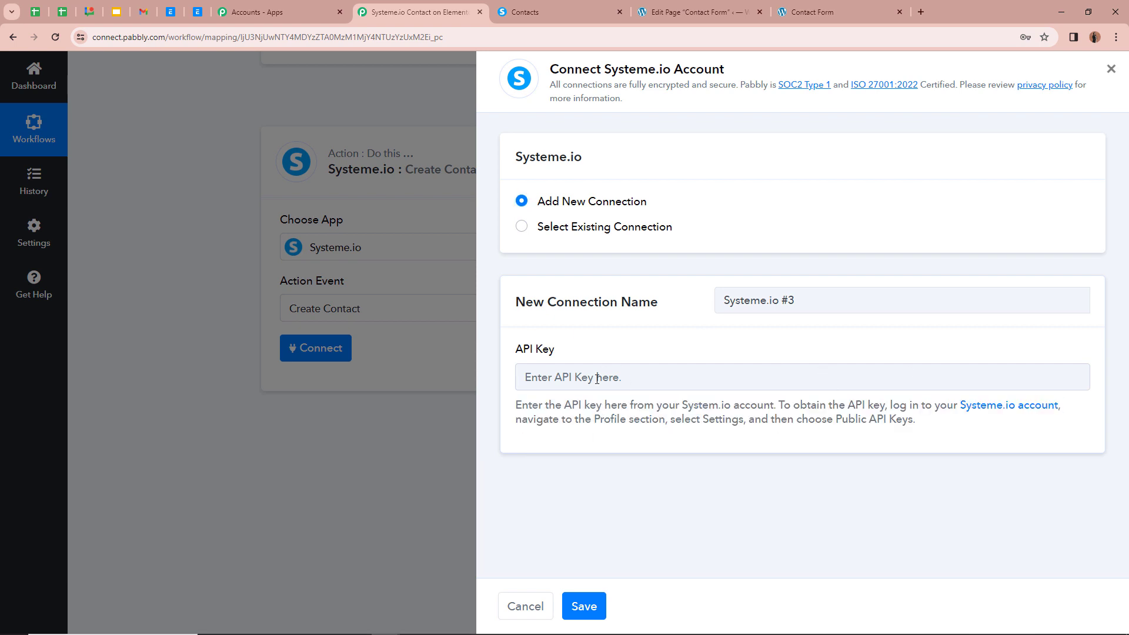
click(525, 12)
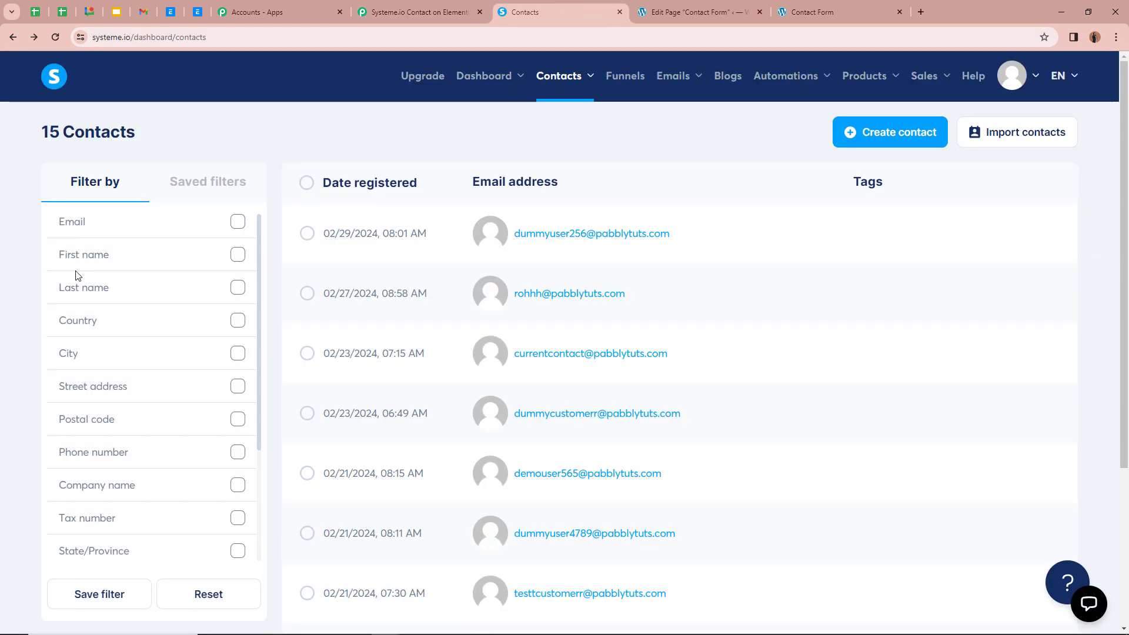
- Go to the Public API keys section of the Systeme.io account settings
mouse_move(1028, 89)
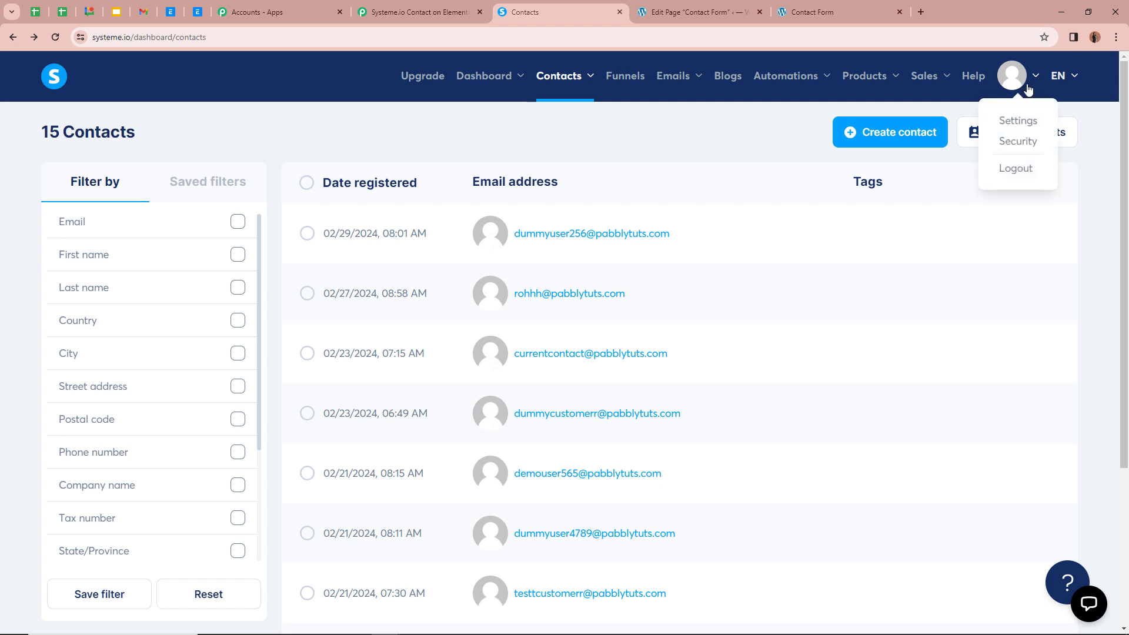
click(1019, 121)
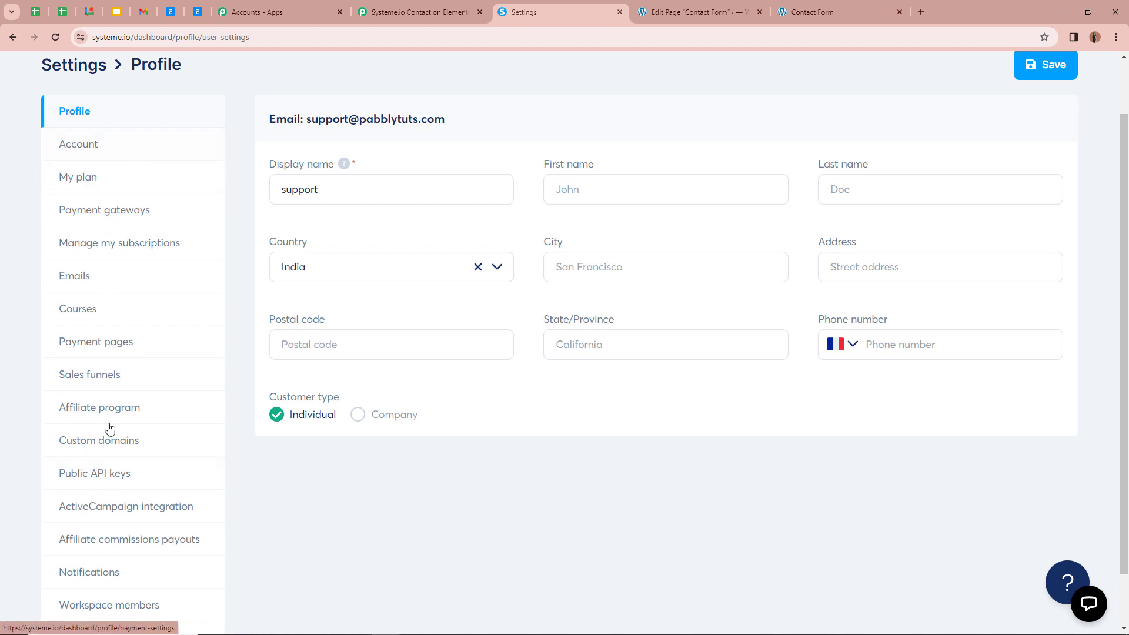
click(92, 482)
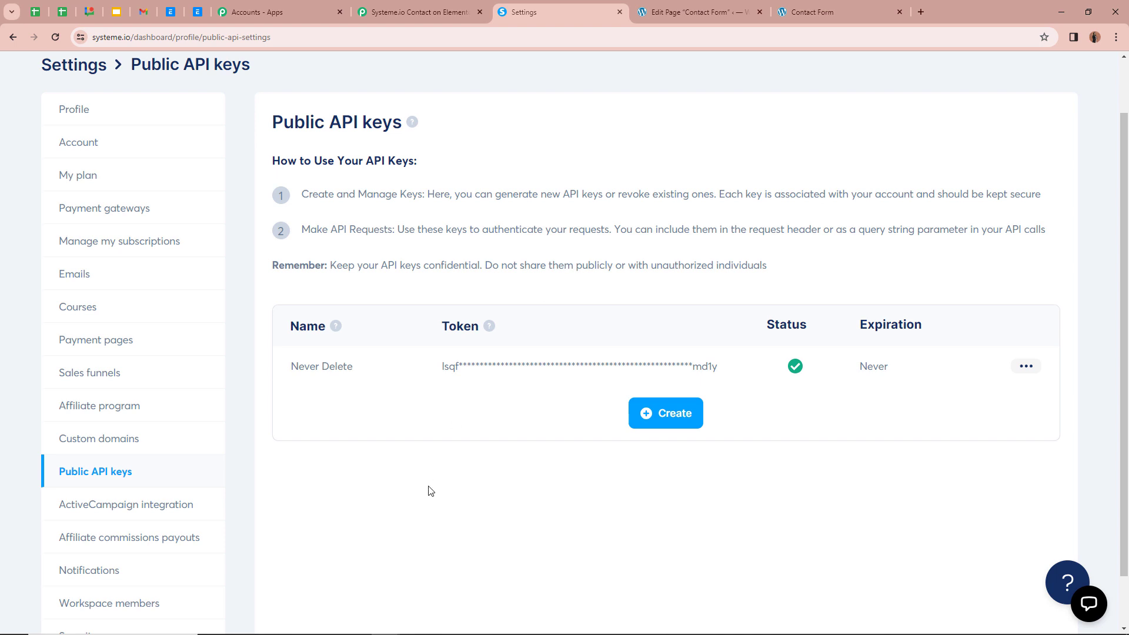
- Create and save a public API key named 'Test', copy its token, and return to Pabbly
click(663, 416)
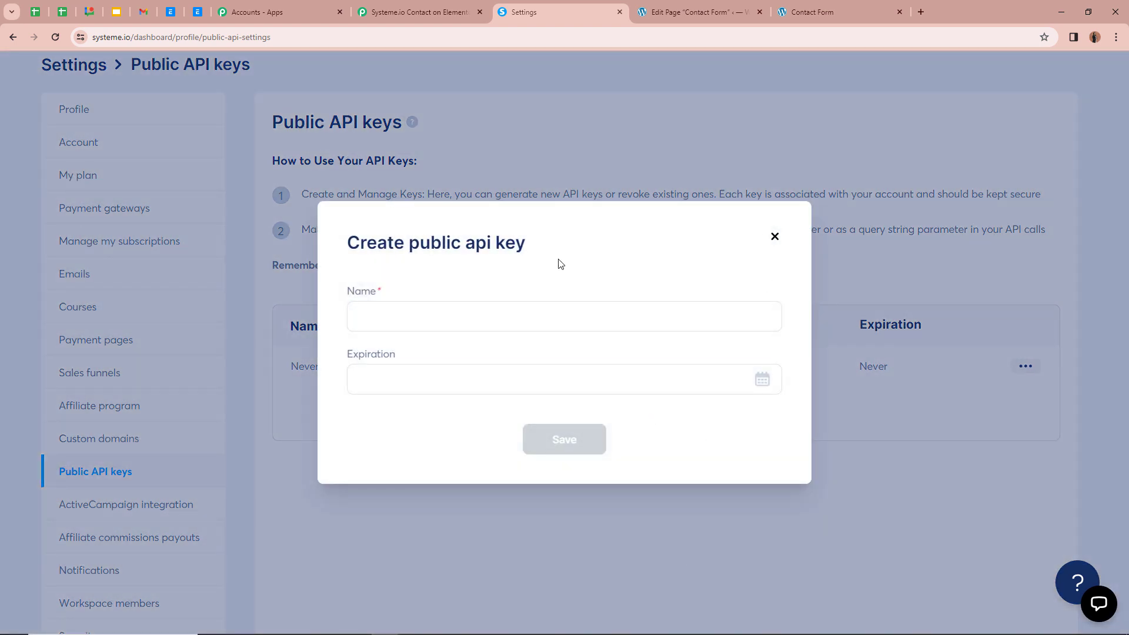
click(450, 318)
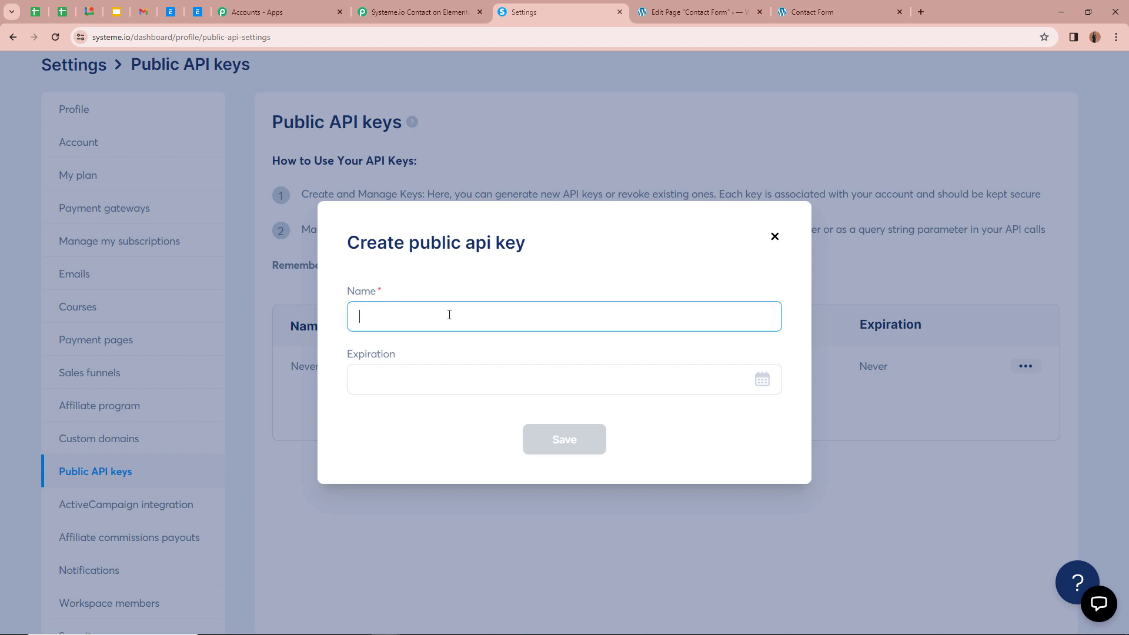
text(Test)
click(356, 271)
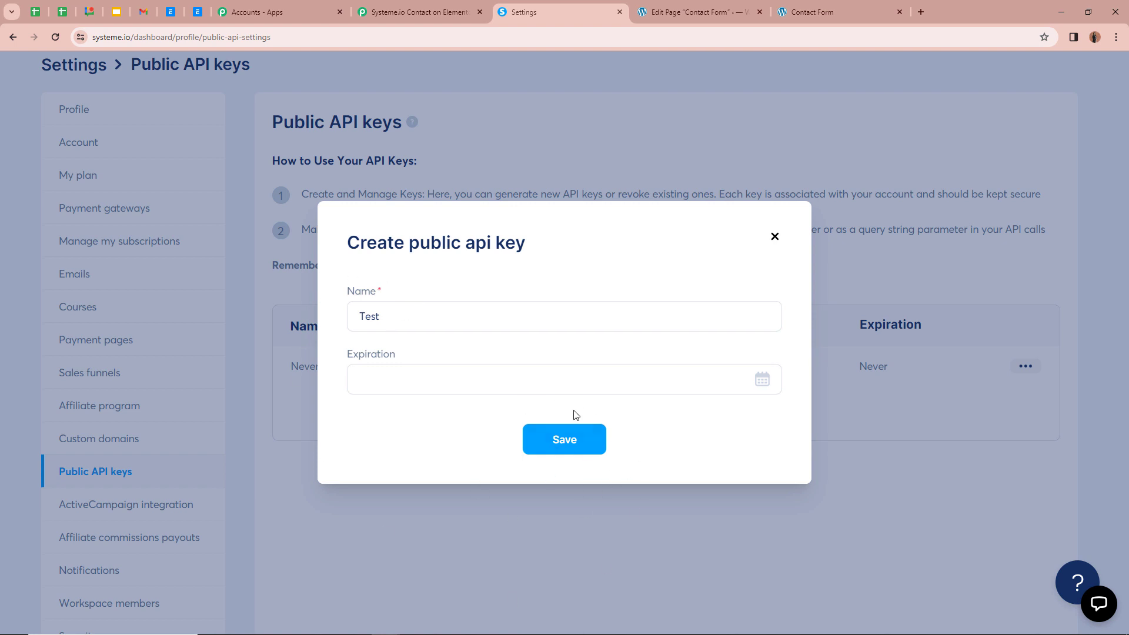
click(564, 440)
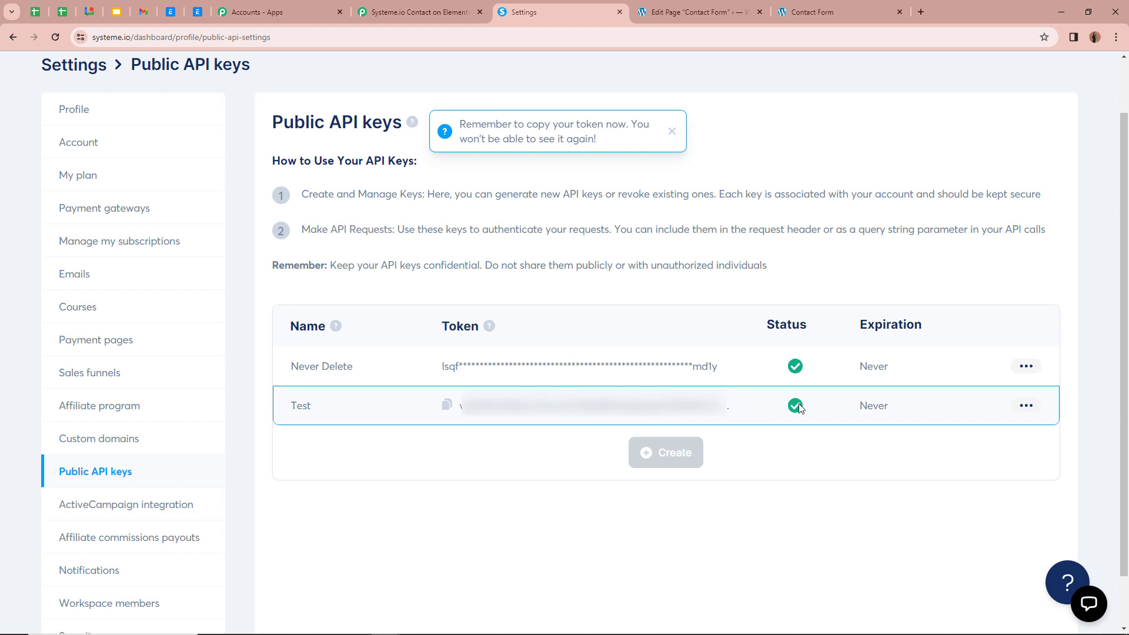
click(447, 405)
click(407, 5)
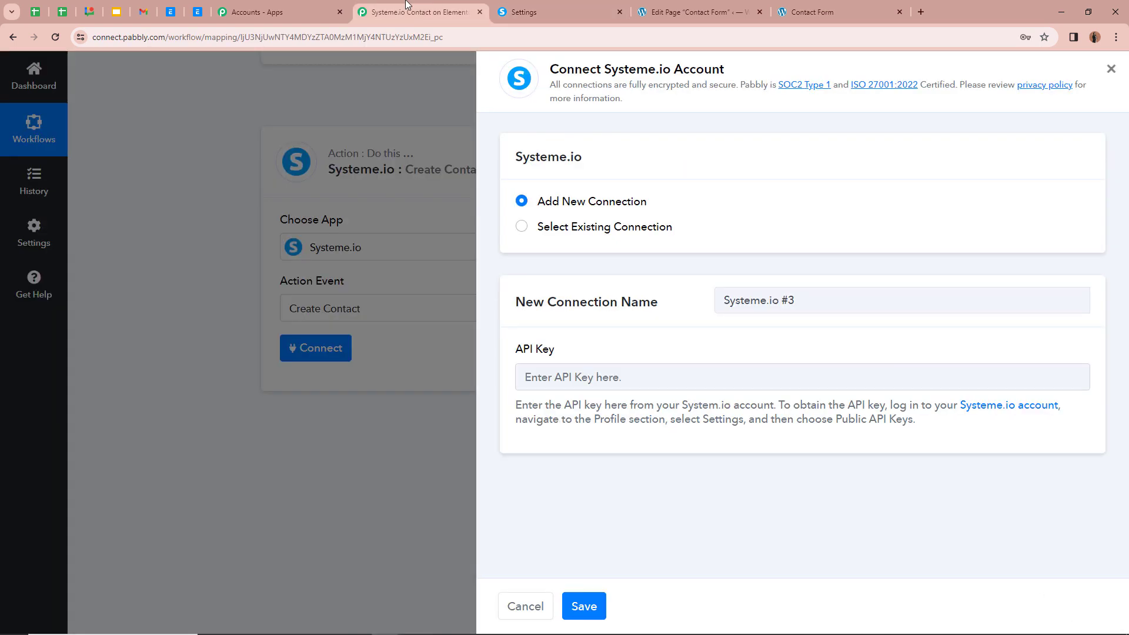
- Paste the copied API key token into the connection and save it
click(698, 378)
key(ctrl+v)
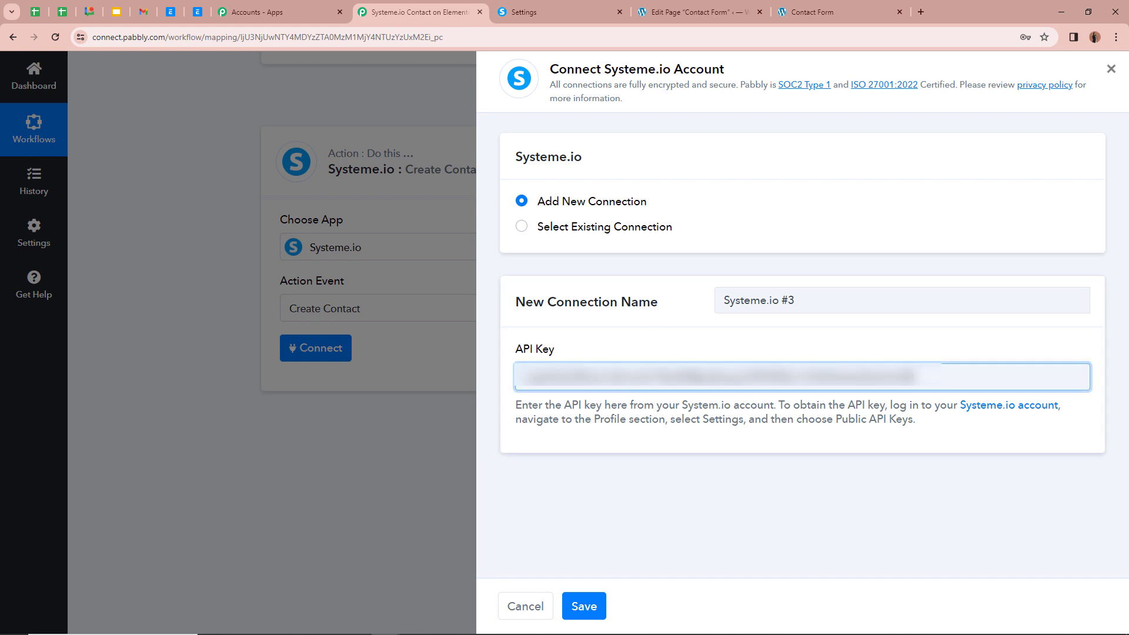
click(584, 607)
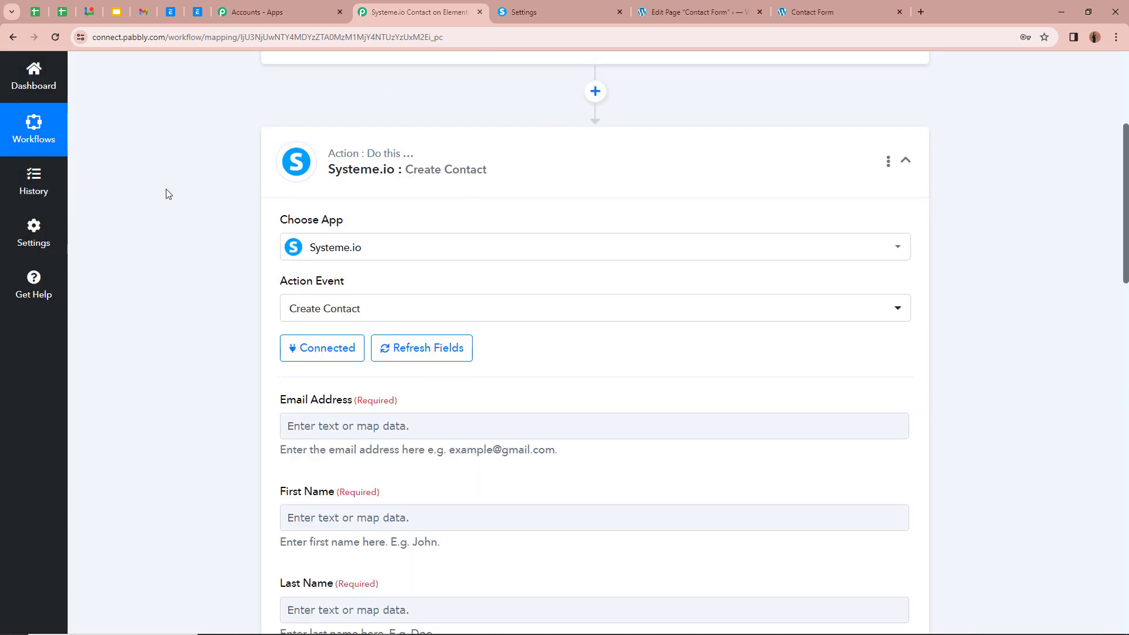
- Open the Insert Data dropdown on the Systeme.io Email Address field
scroll(168, 194, down, 9)
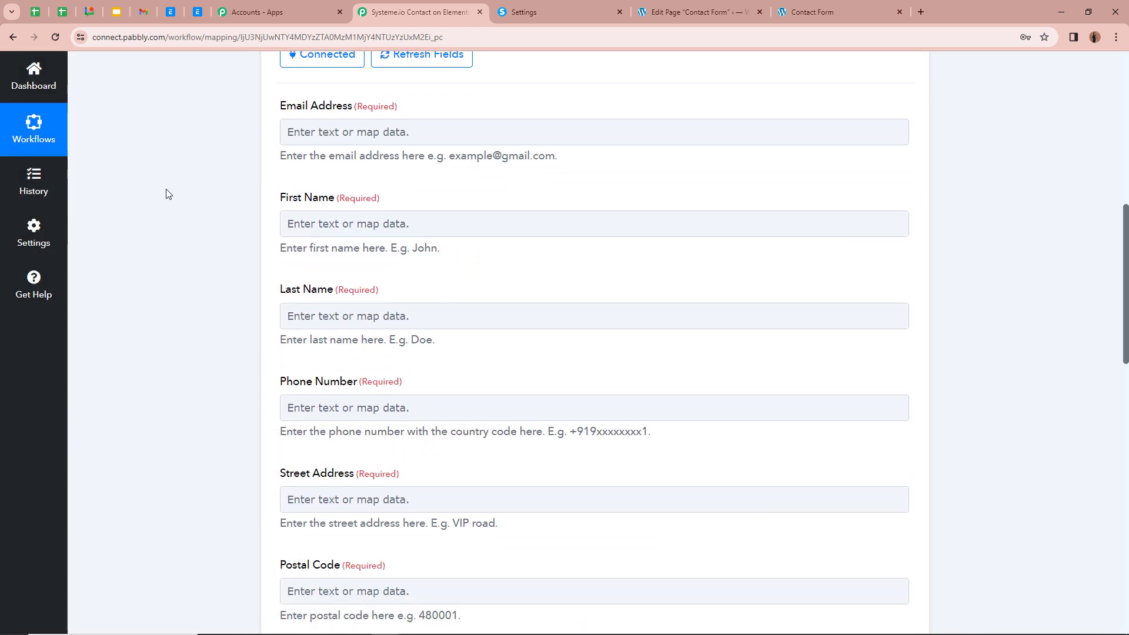
scroll(605, 416, down, 4)
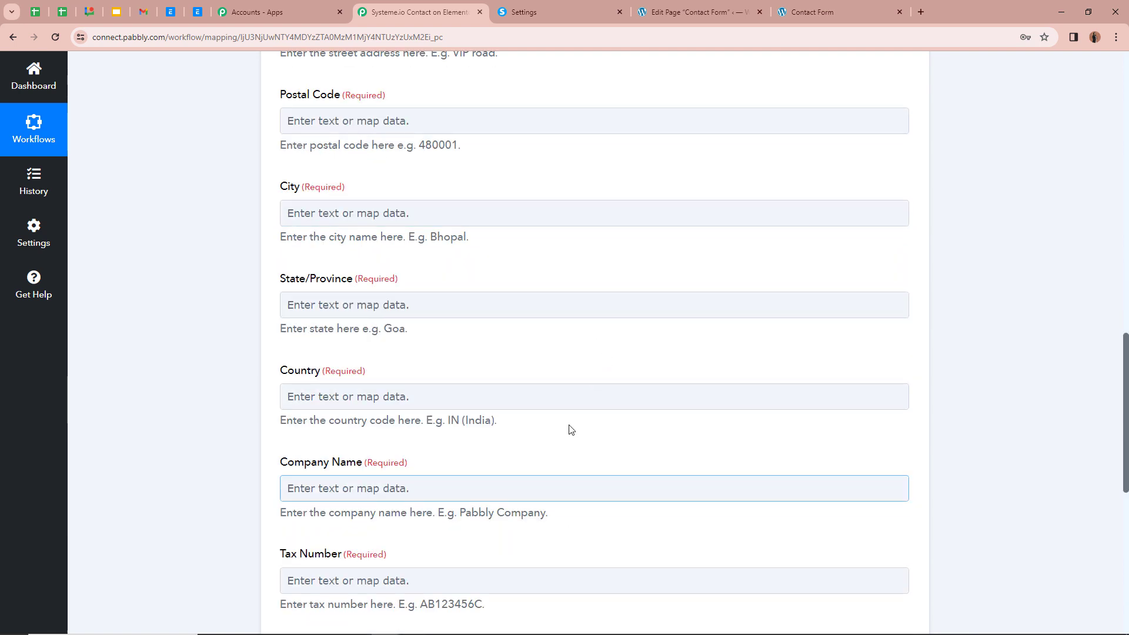
scroll(569, 428, up, 4)
scroll(542, 407, up, 7)
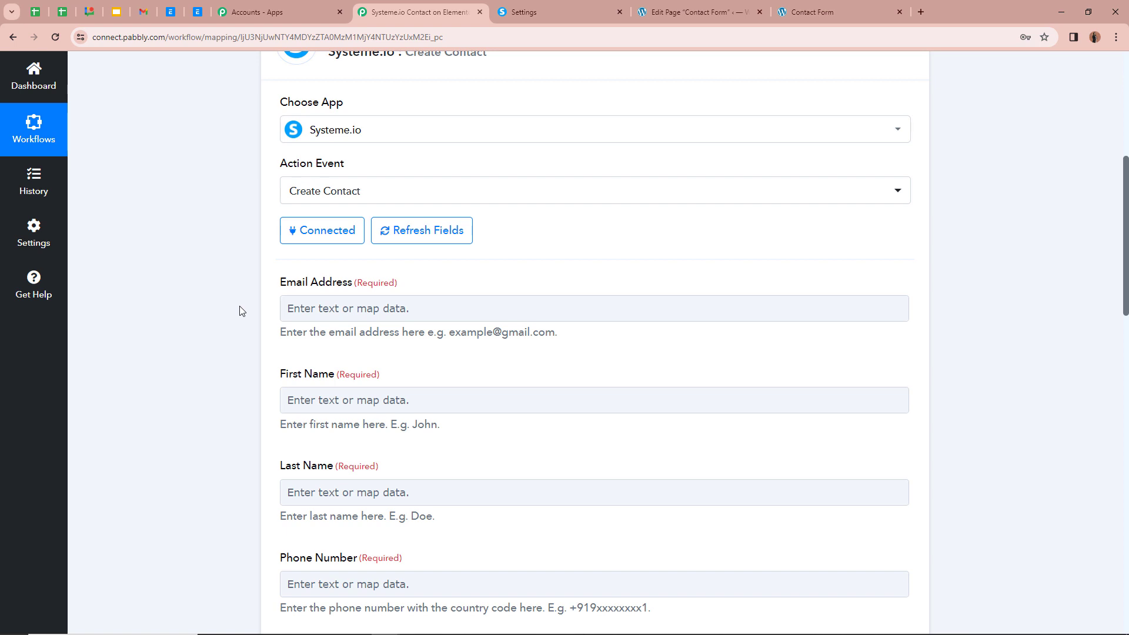
scroll(241, 310, up, 6)
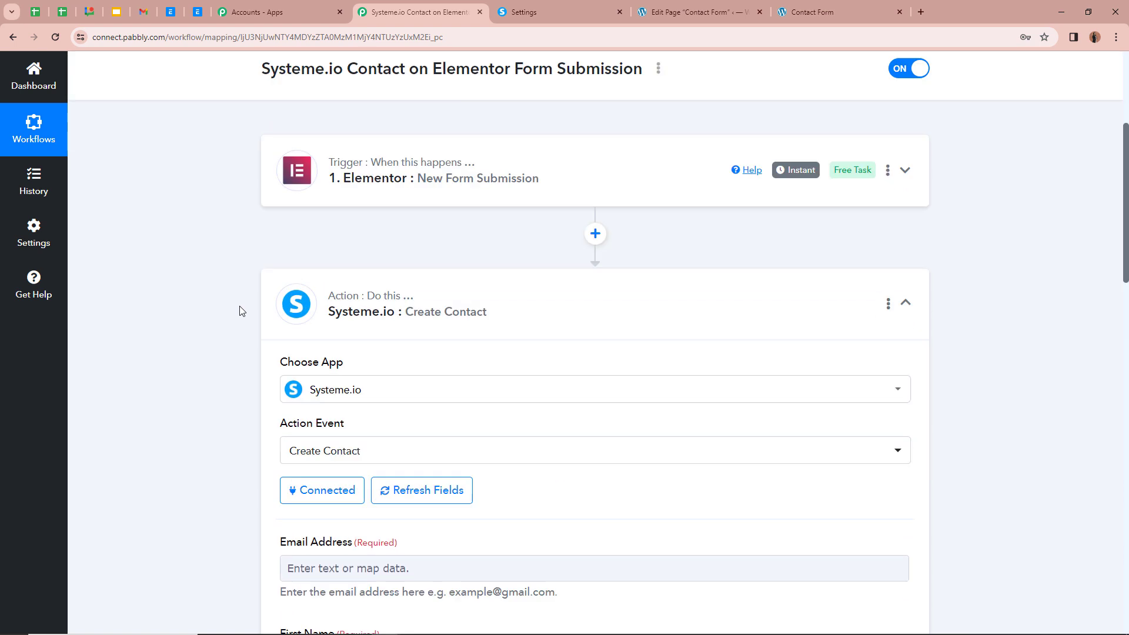
scroll(180, 294, down, 6)
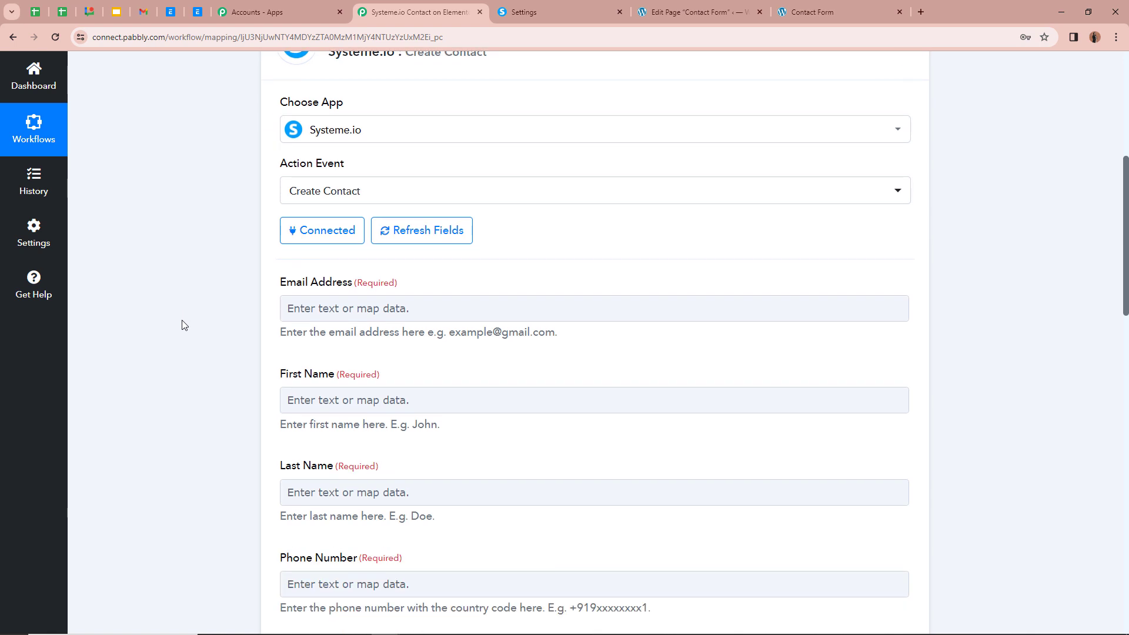
scroll(194, 311, down, 1)
click(345, 253)
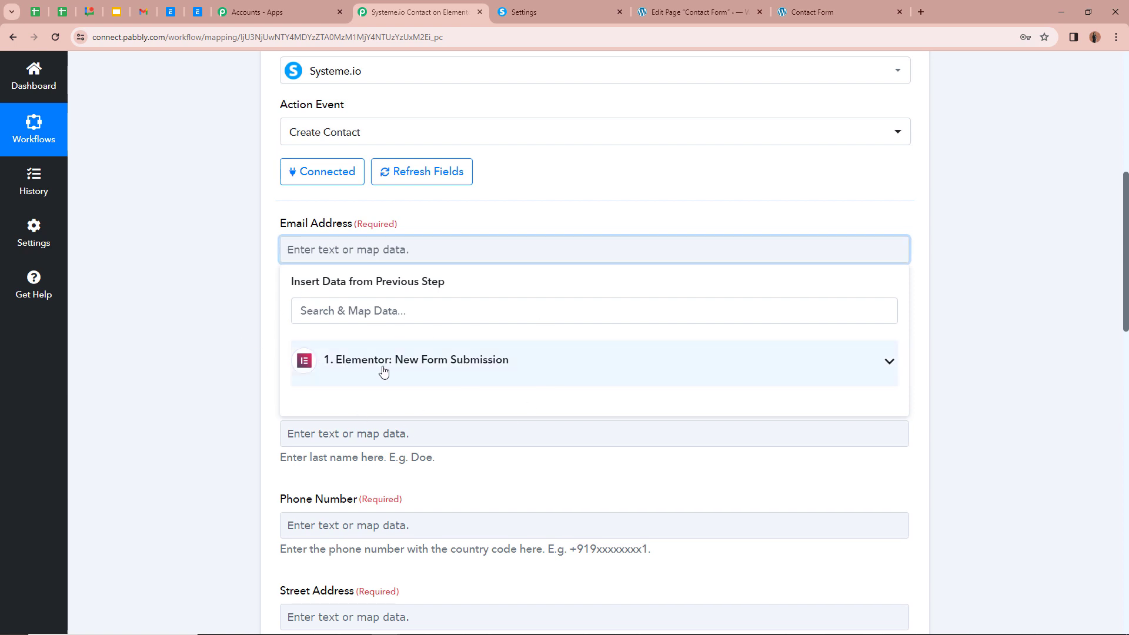
- Map Email Address to the Email value from the Elementor New Form Submission step
click(889, 362)
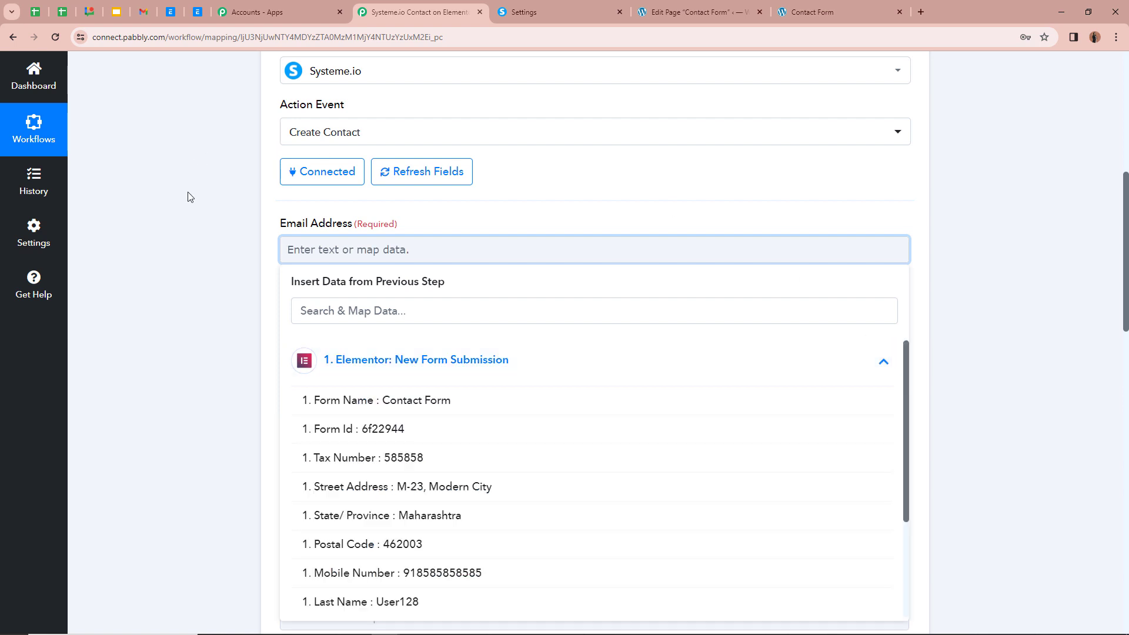
scroll(415, 421, down, 5)
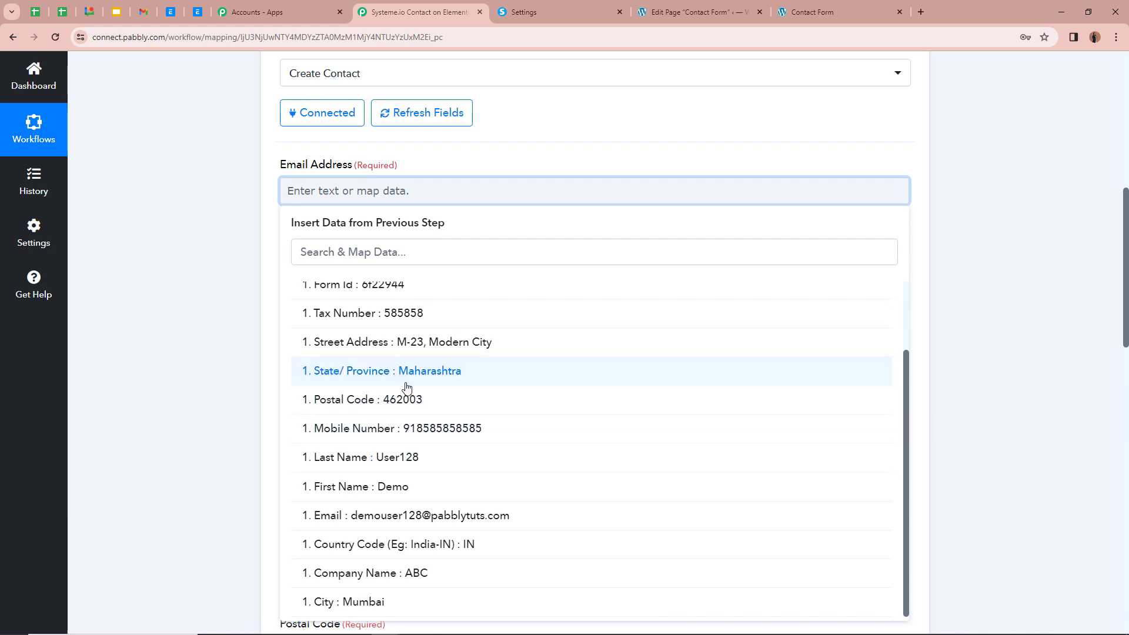
click(445, 515)
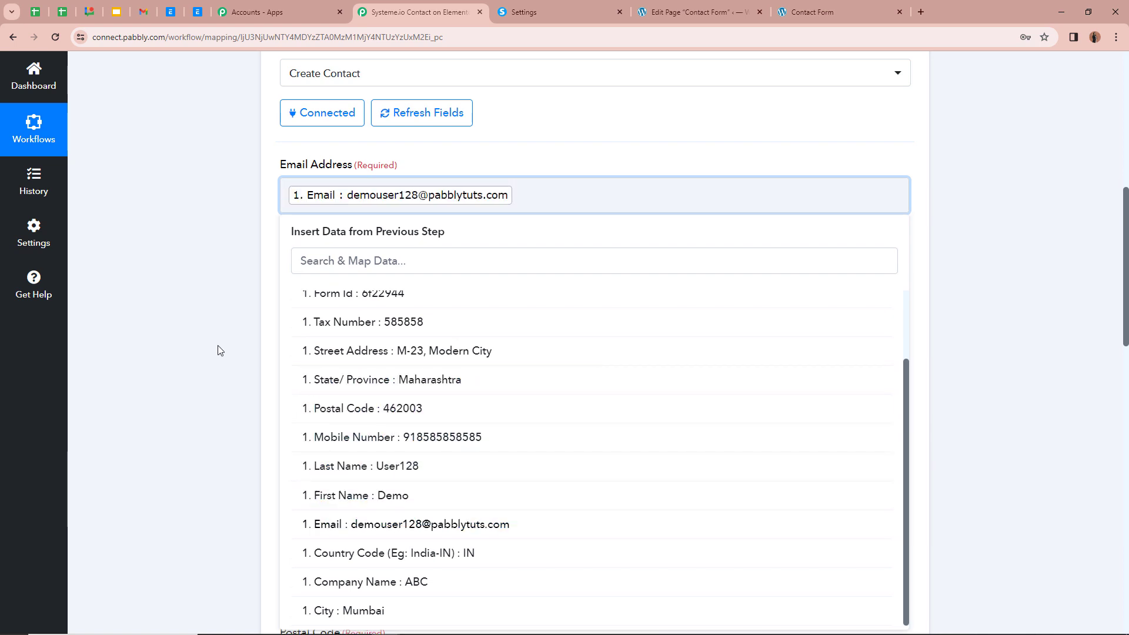
click(235, 347)
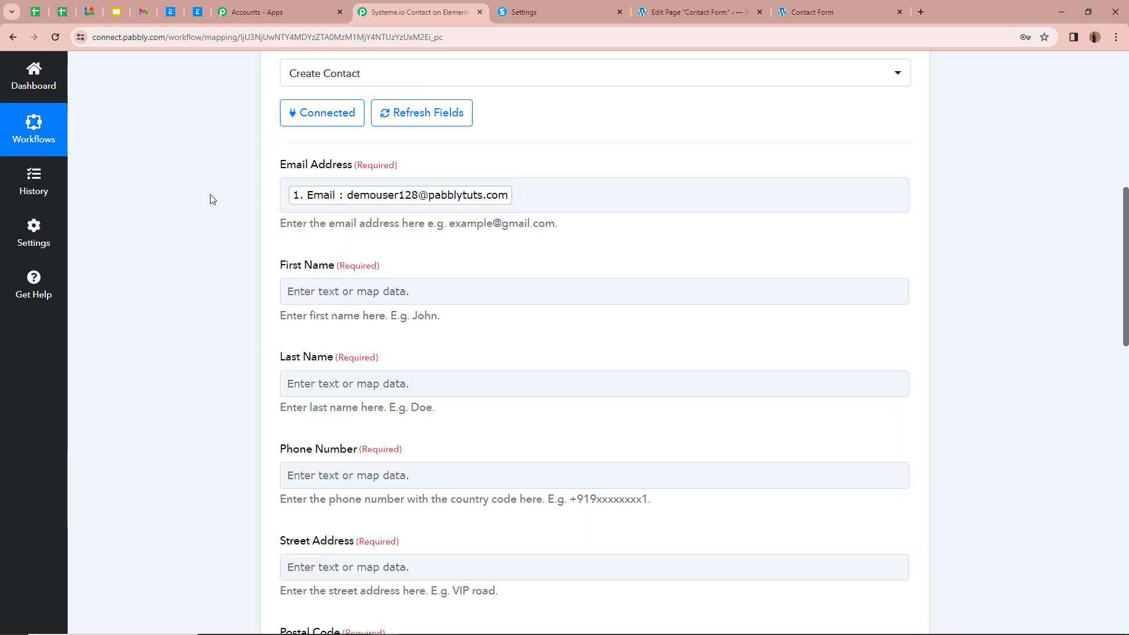
scroll(209, 247, up, 2)
scroll(230, 329, up, 2)
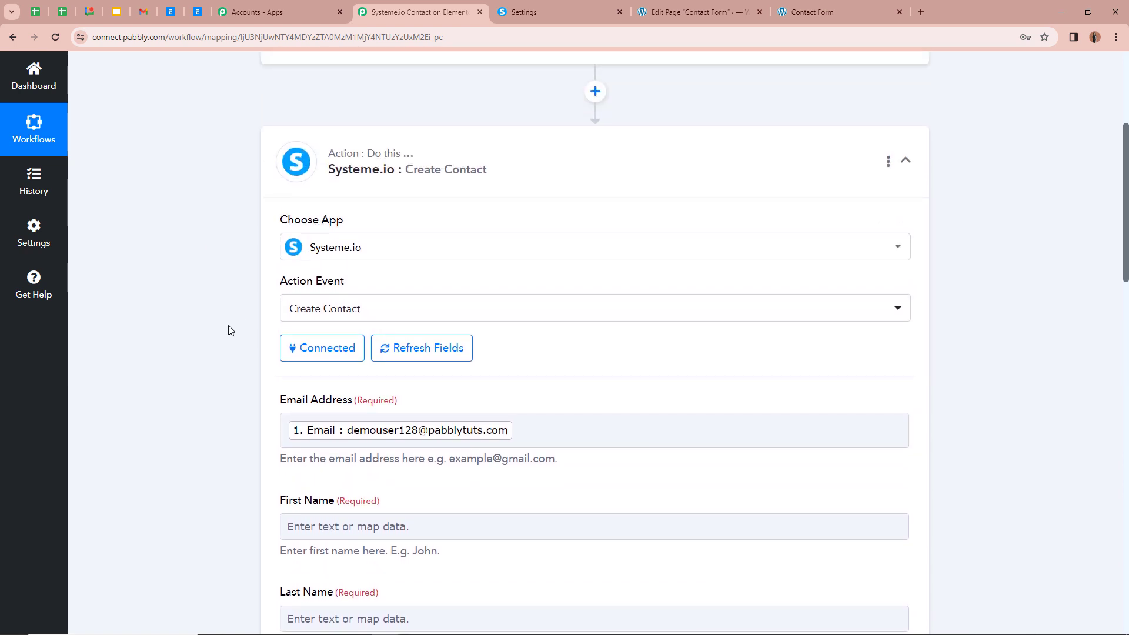
scroll(232, 335, up, 2)
scroll(253, 388, down, 3)
scroll(456, 361, up, 3)
scroll(509, 243, up, 1)
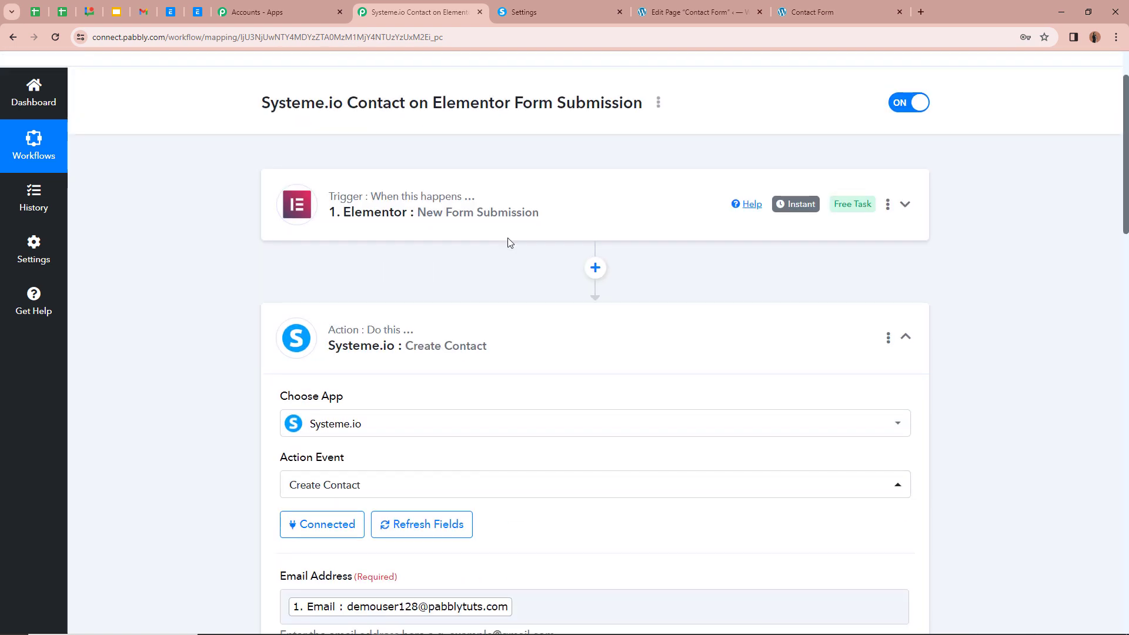
scroll(155, 264, down, 3)
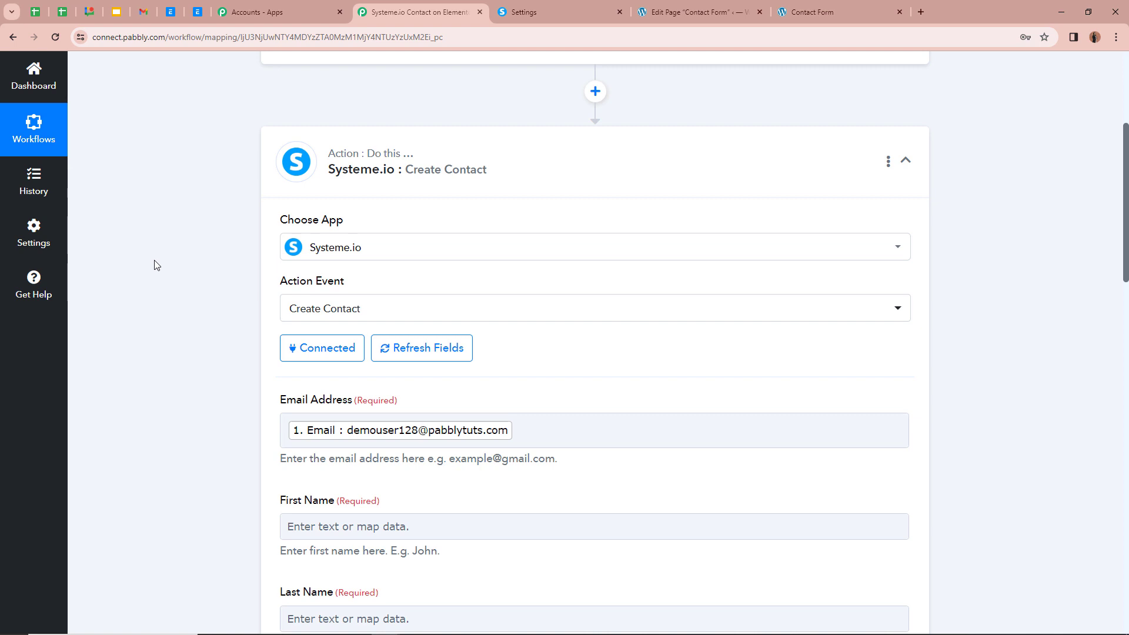
scroll(169, 308, down, 1)
scroll(176, 317, up, 1)
scroll(256, 427, up, 2)
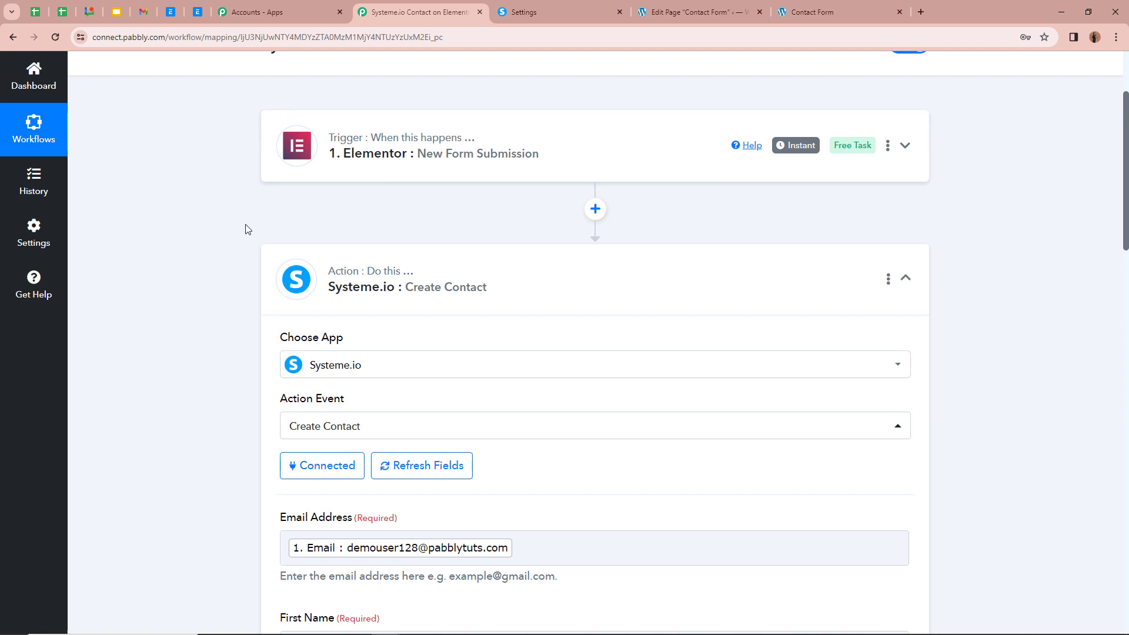
scroll(209, 241, down, 3)
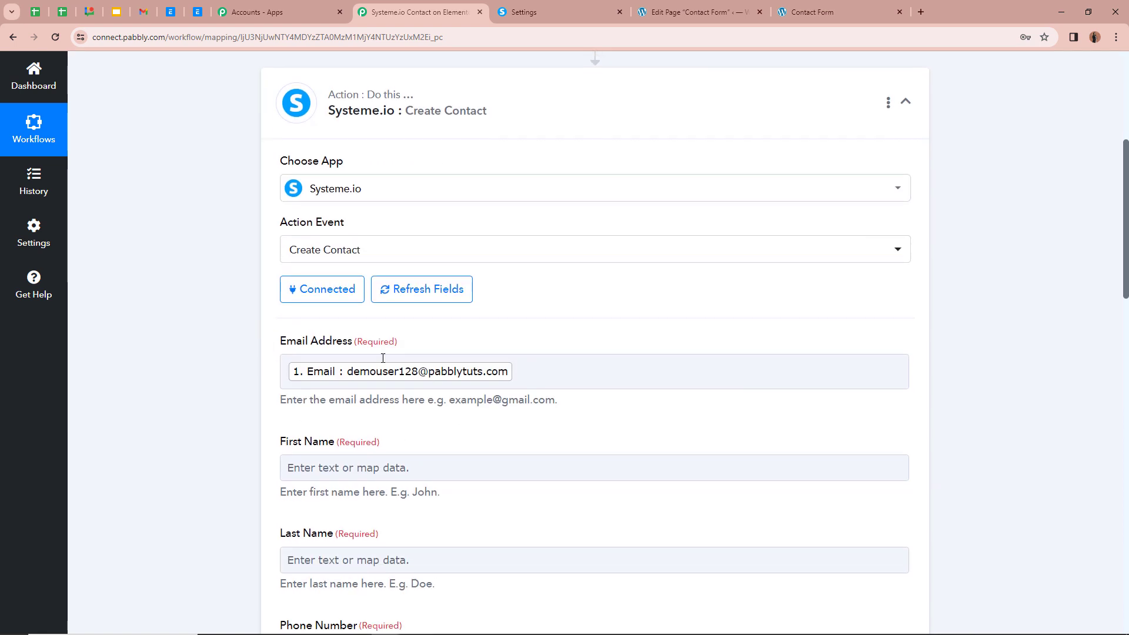
scroll(224, 373, up, 2)
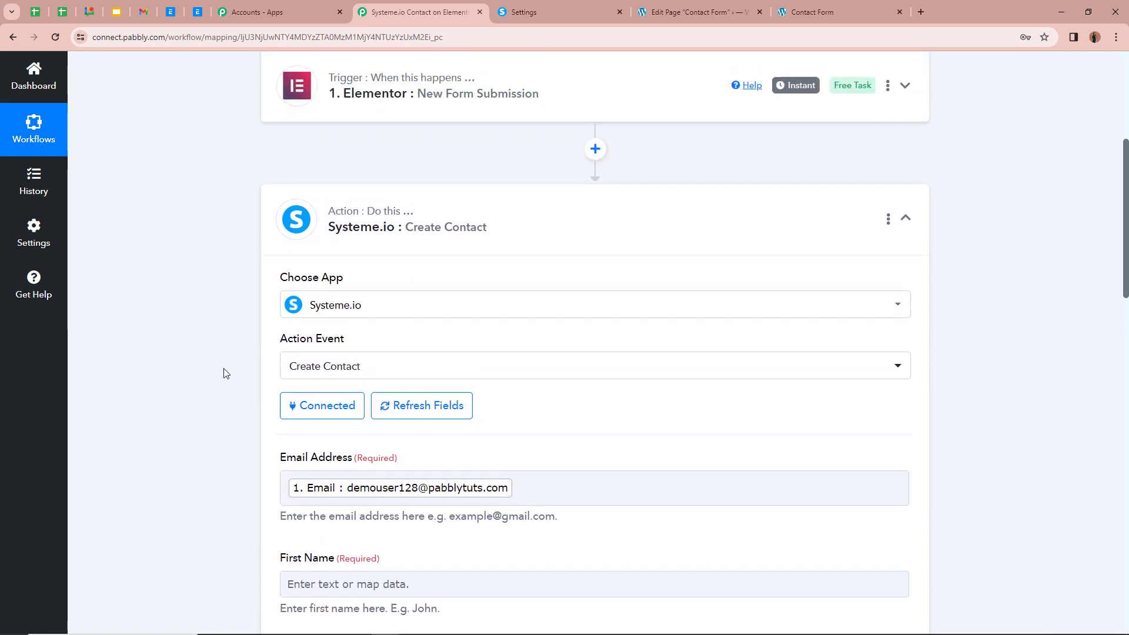
scroll(176, 232, down, 5)
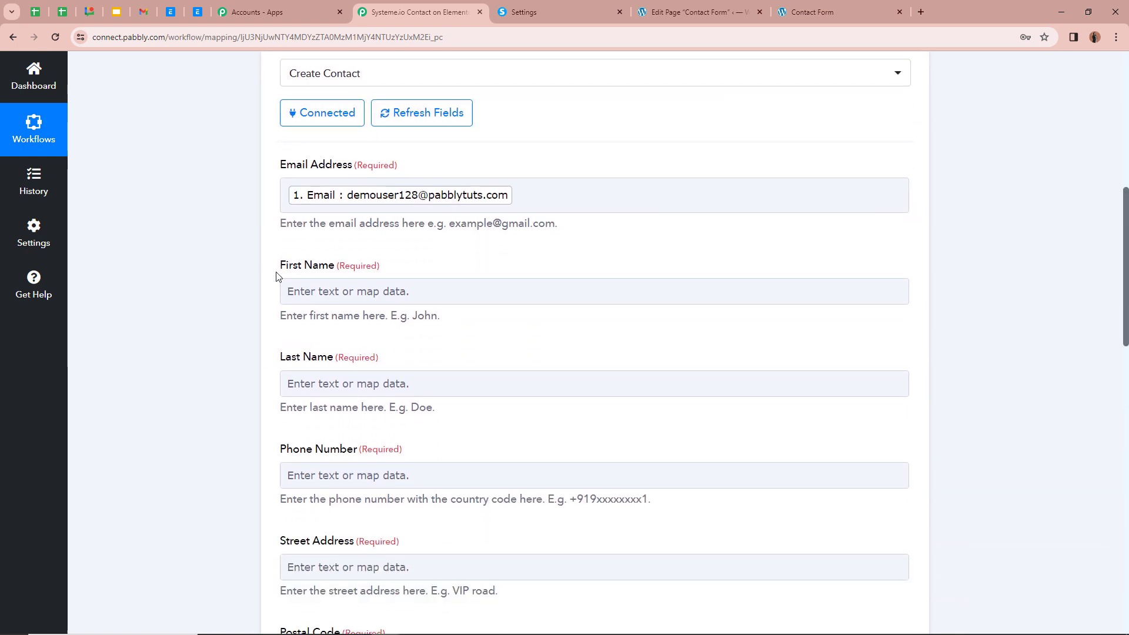
- Map the Elementor submission's First Name value into the First Name field
click(347, 287)
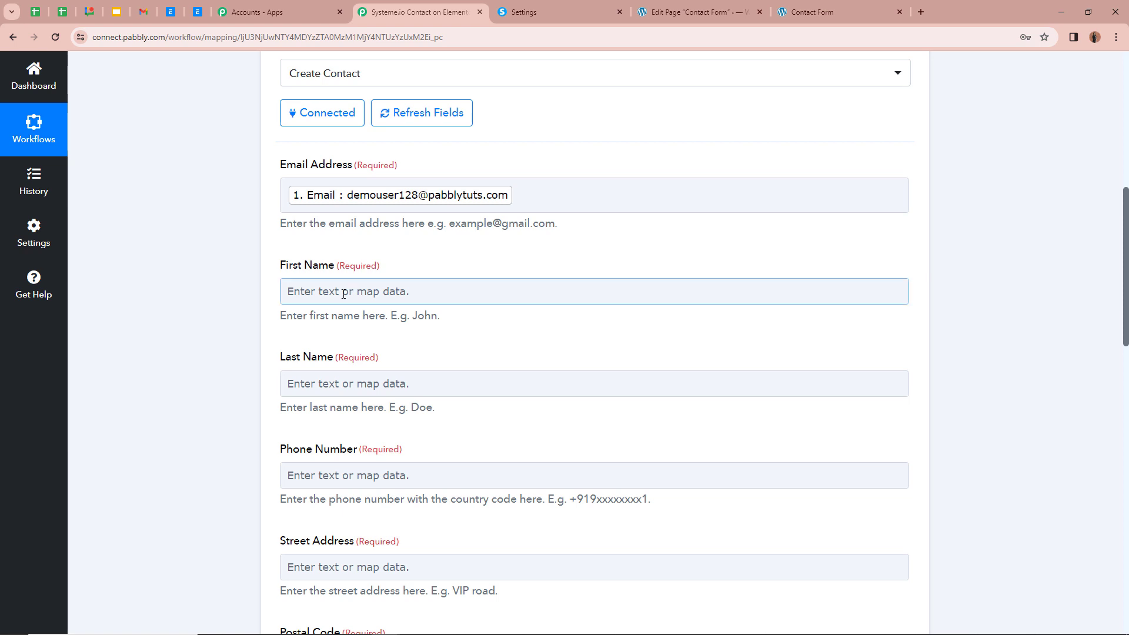
click(344, 294)
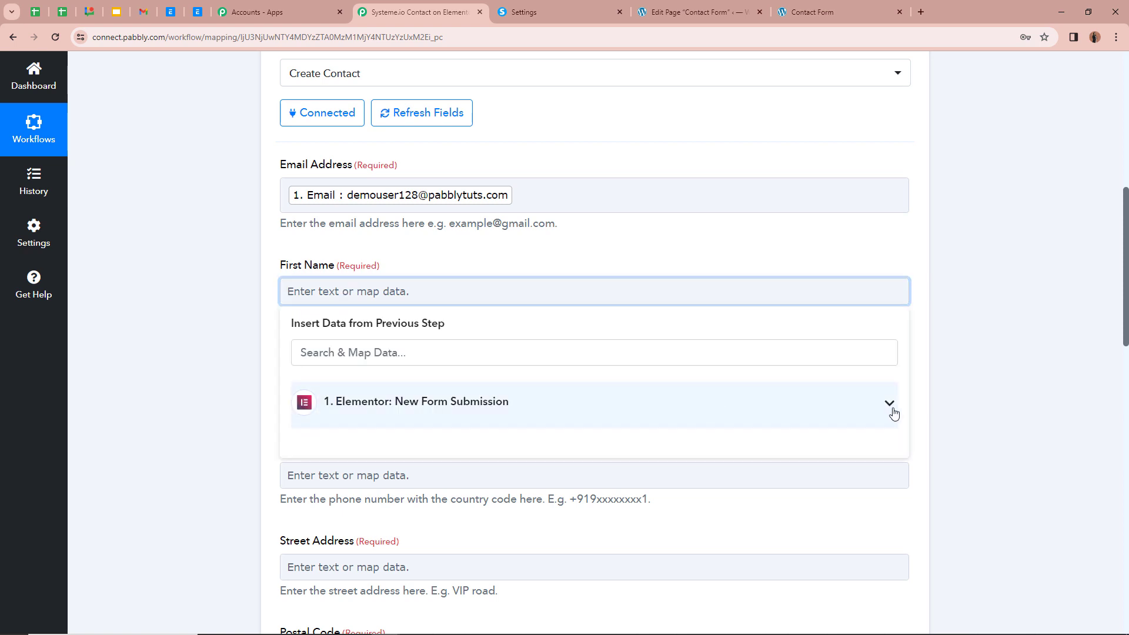
click(893, 412)
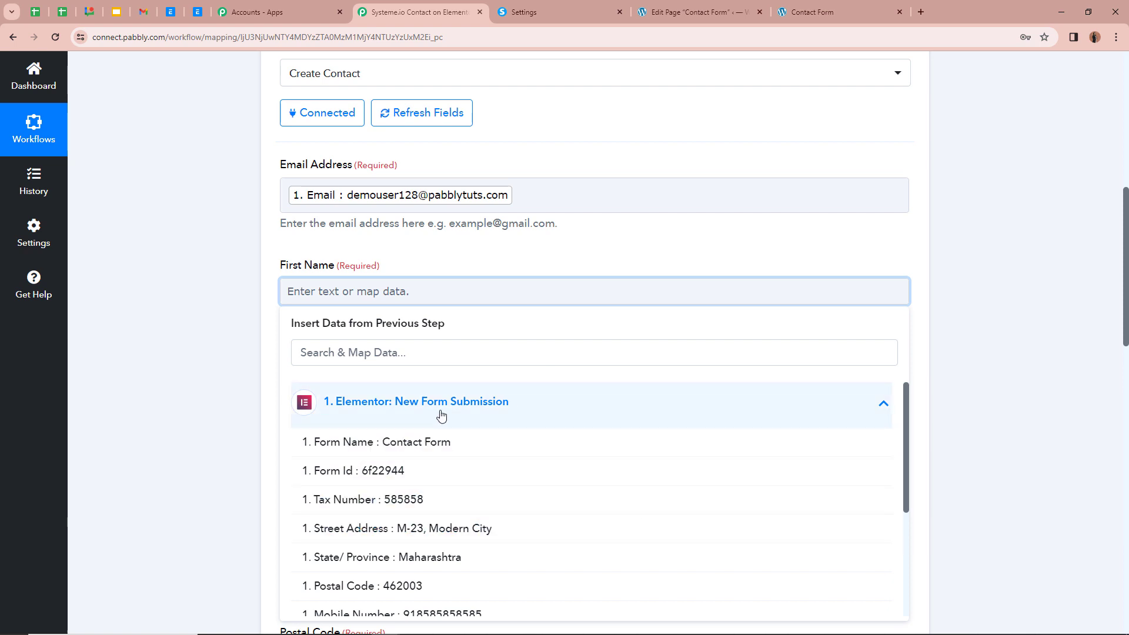
scroll(609, 514, down, 2)
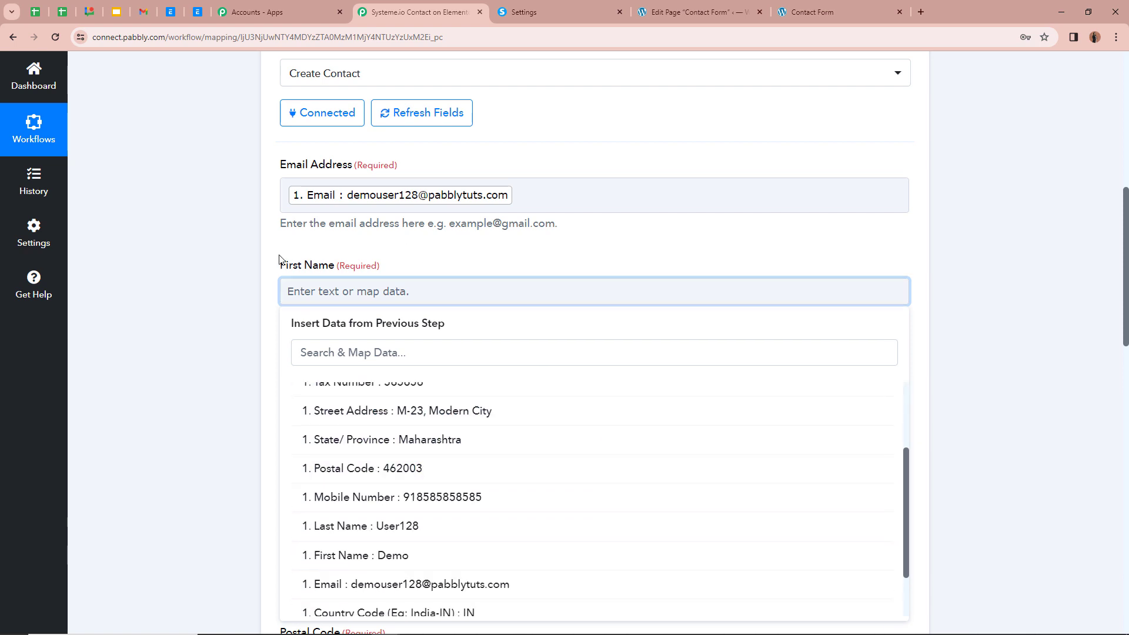
scroll(517, 558, down, 1)
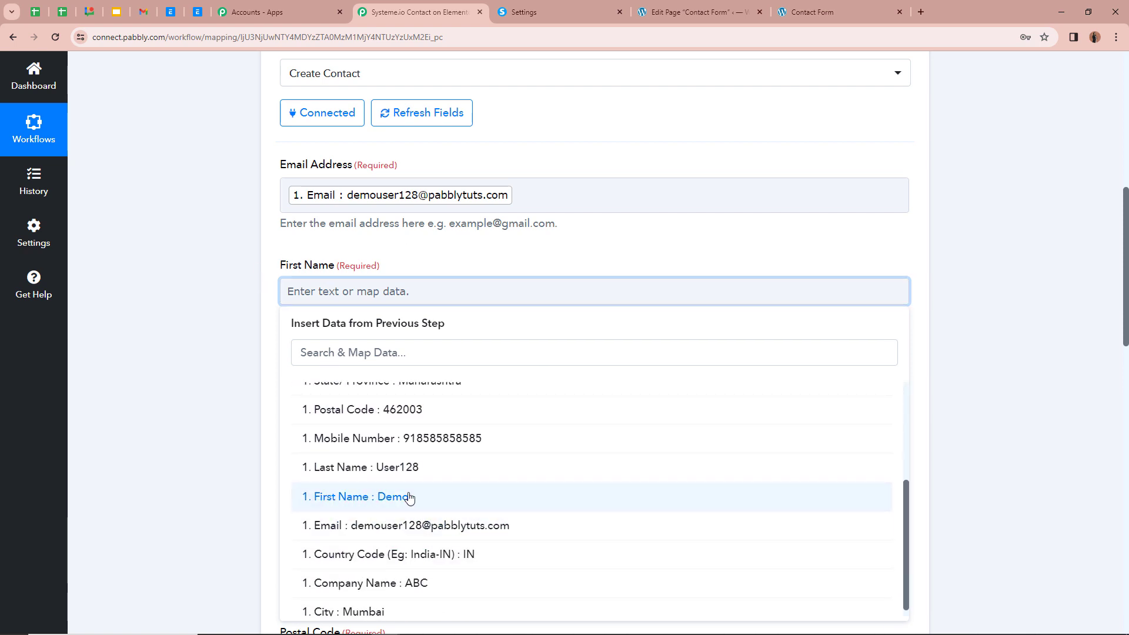
click(419, 497)
click(170, 335)
scroll(206, 333, down, 2)
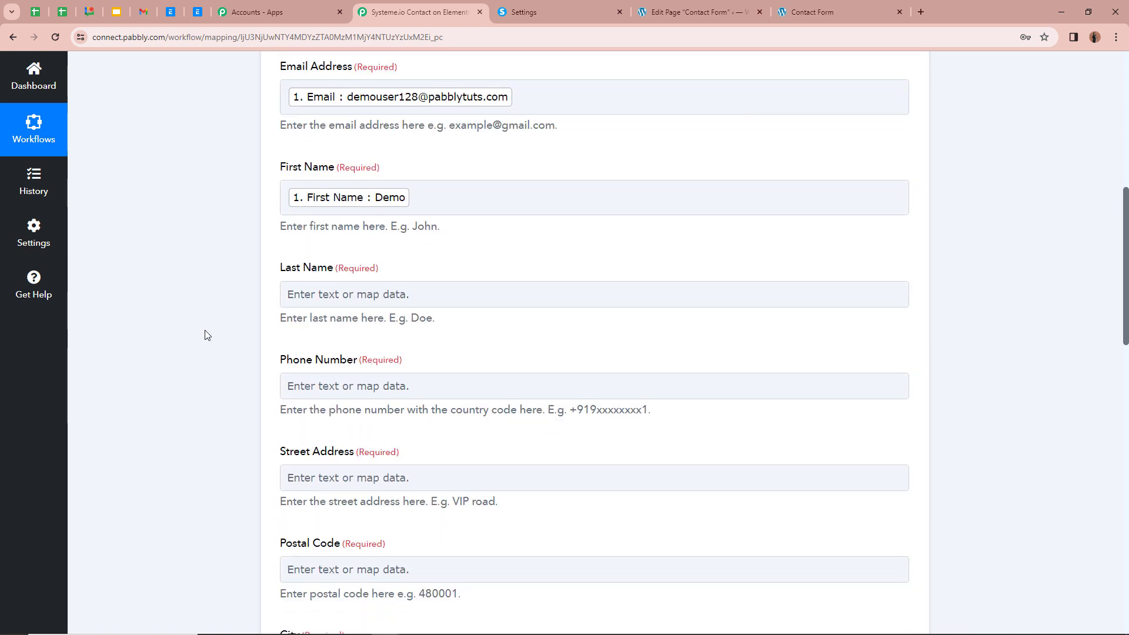
scroll(260, 250, down, 5)
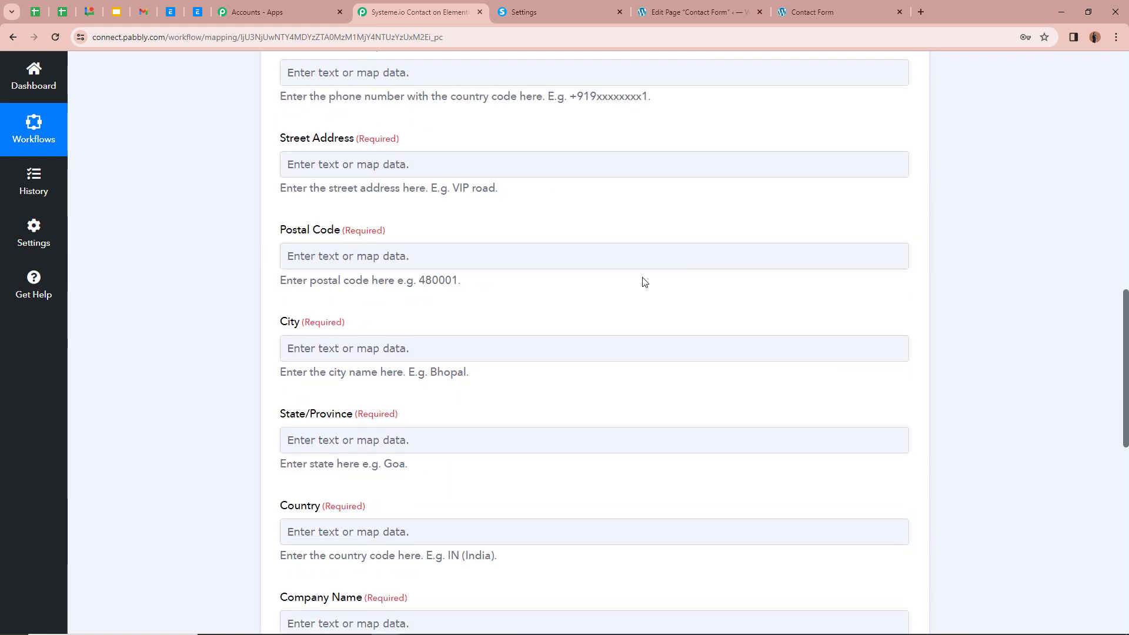
scroll(453, 385, down, 4)
scroll(454, 386, up, 11)
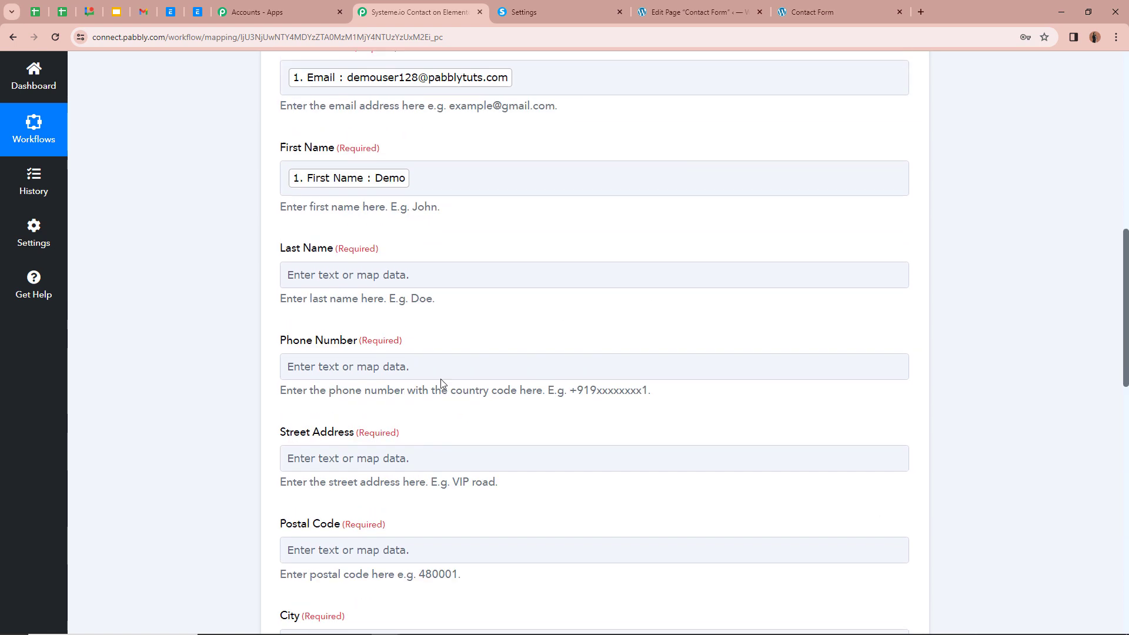
scroll(283, 388, down, 1)
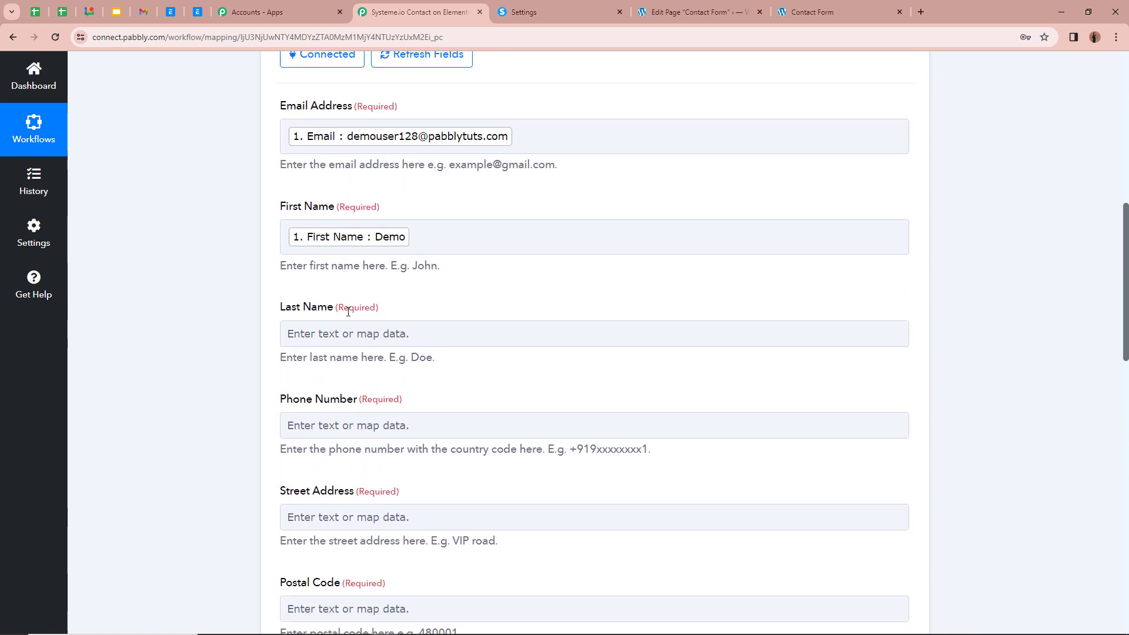
- Map the submitted Last Name value into the Last Name field
click(349, 333)
click(799, 442)
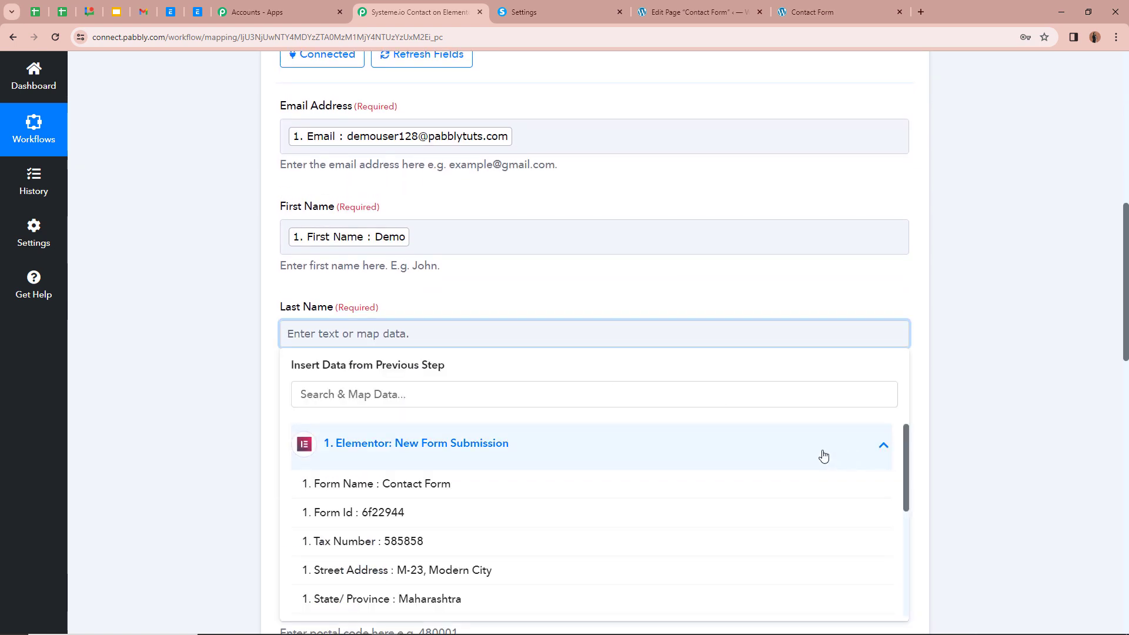
scroll(504, 464, down, 3)
scroll(504, 467, down, 1)
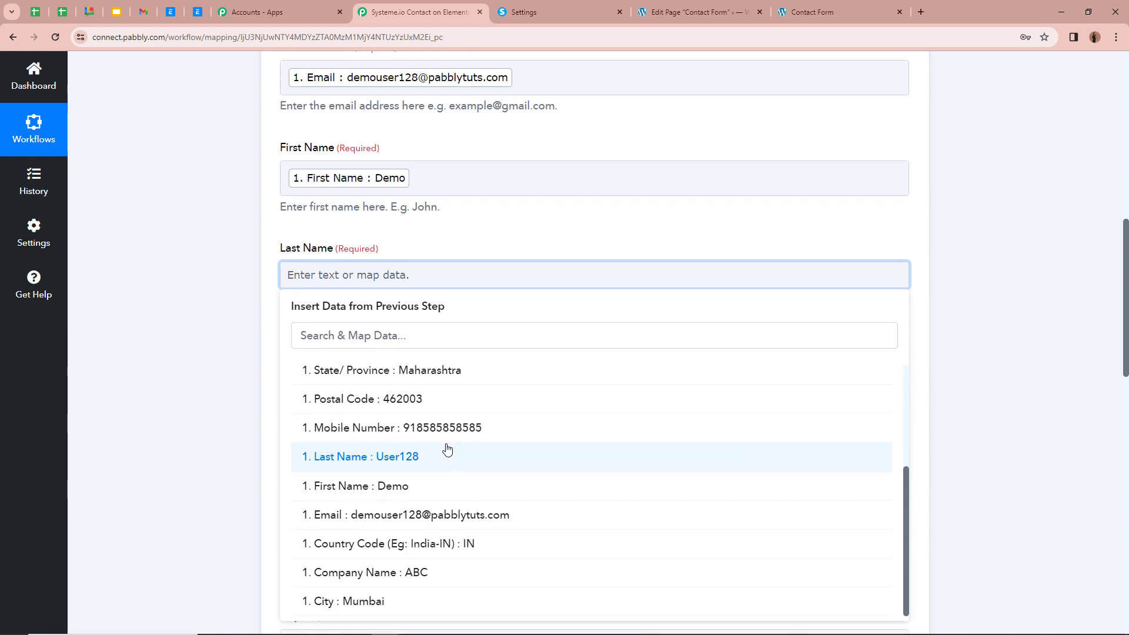
click(413, 462)
click(235, 373)
scroll(234, 373, down, 2)
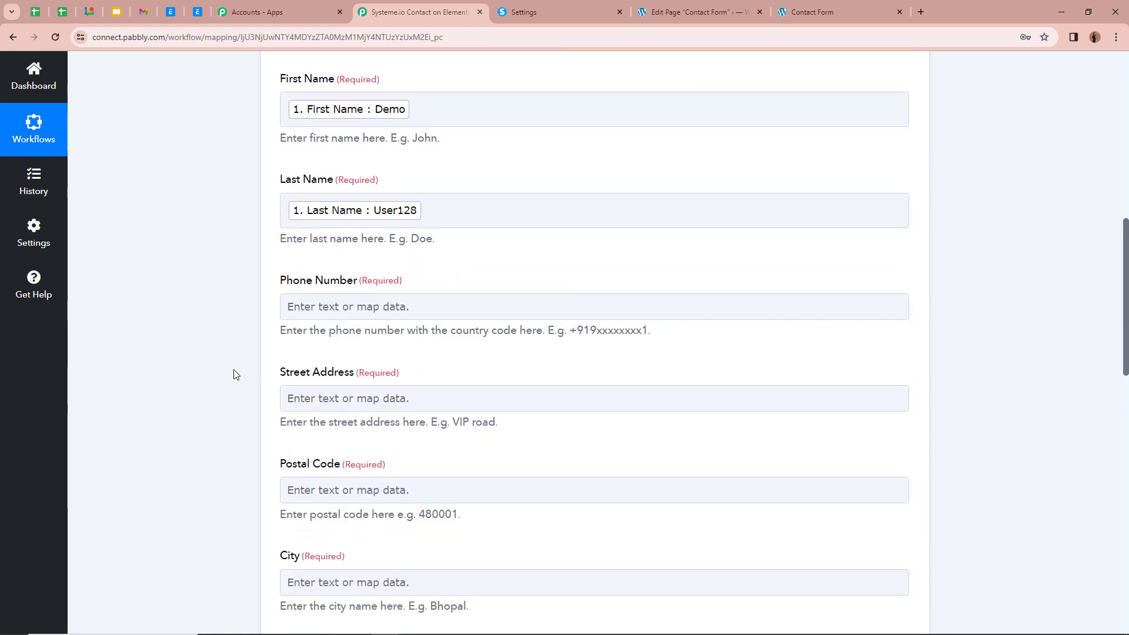
- Map Mobile Number into Phone Number and the form's Street Address into Street Address
click(412, 258)
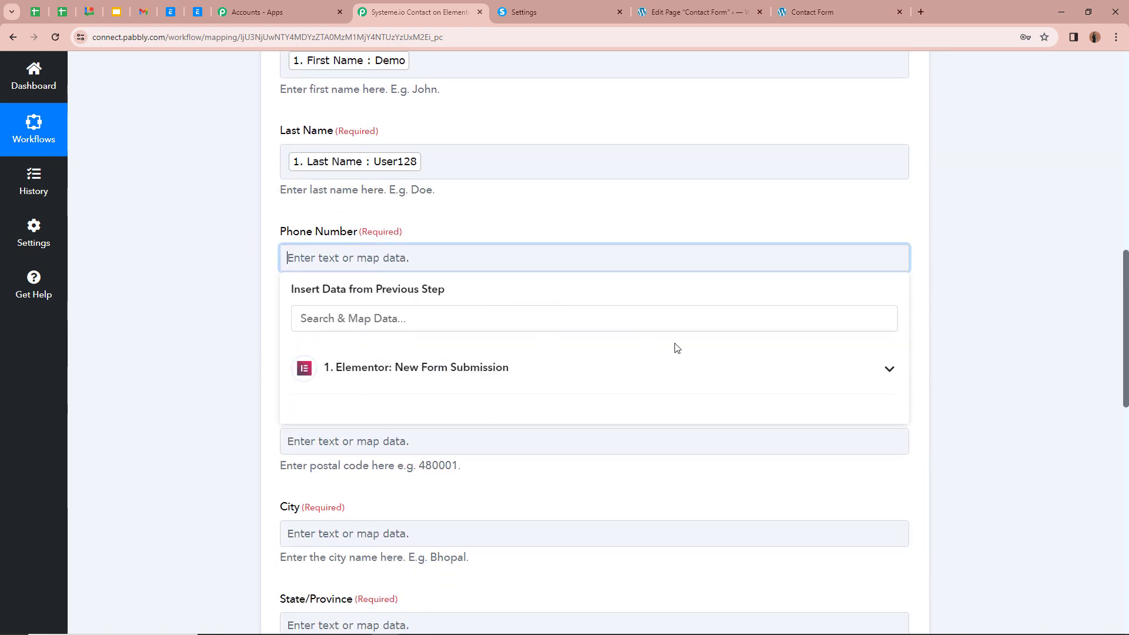
click(851, 367)
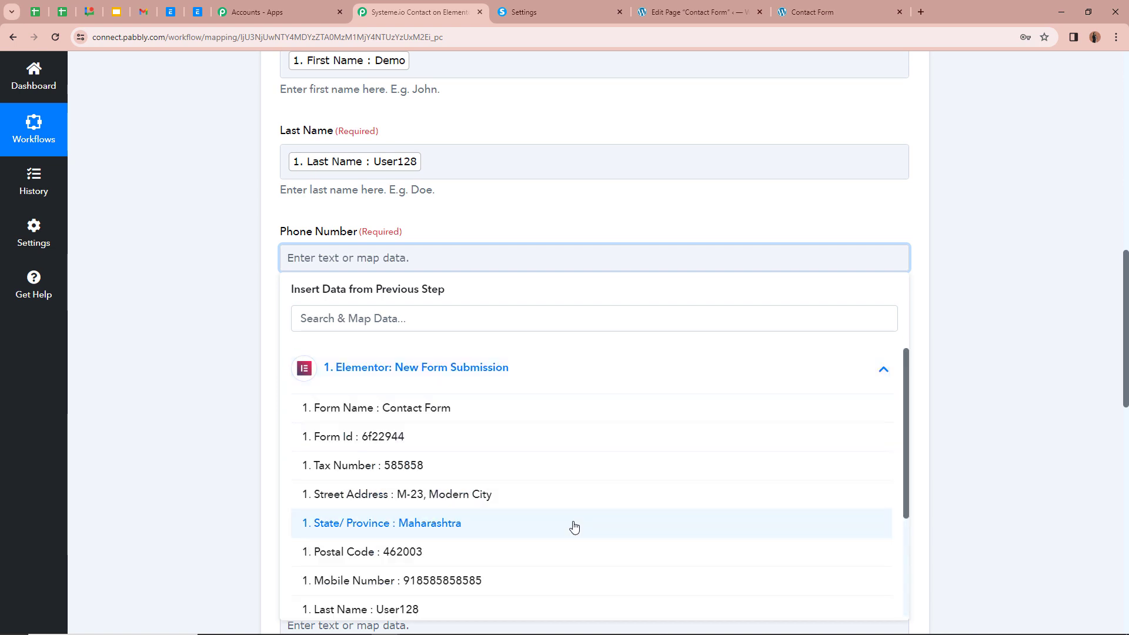
scroll(436, 521, down, 1)
click(326, 525)
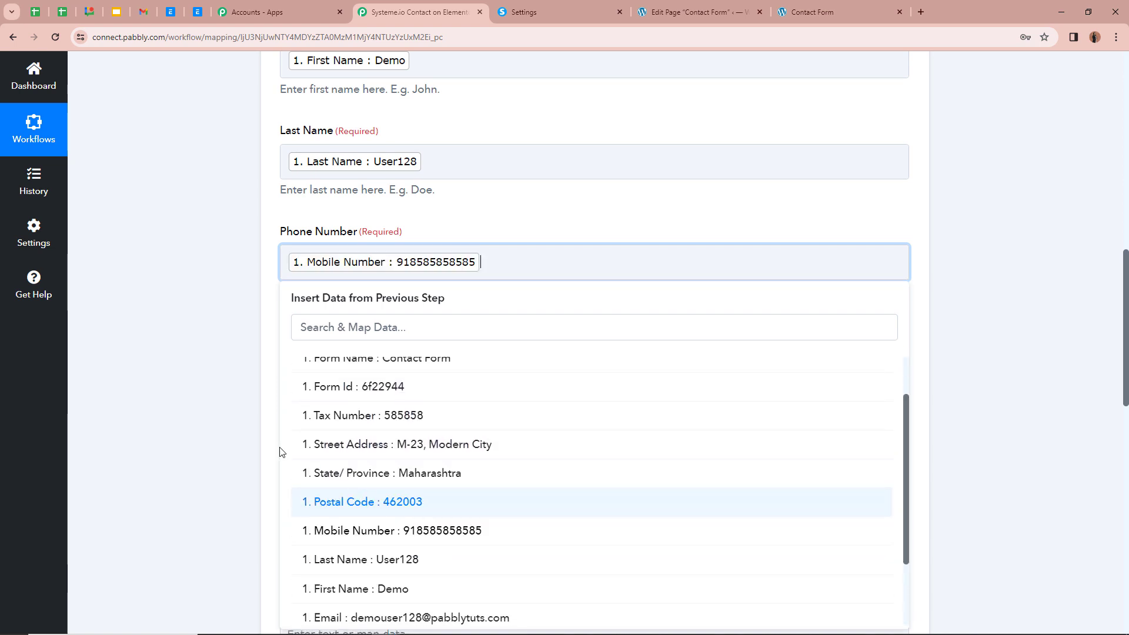
click(182, 399)
scroll(184, 402, down, 1)
scroll(184, 402, down, 1)
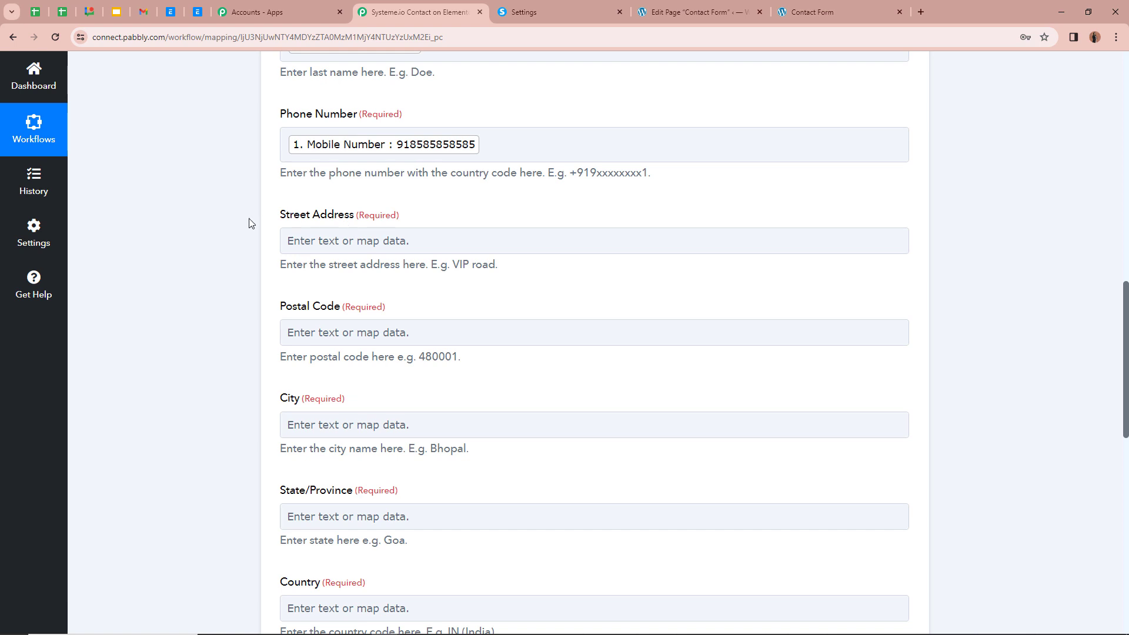
click(409, 241)
click(456, 374)
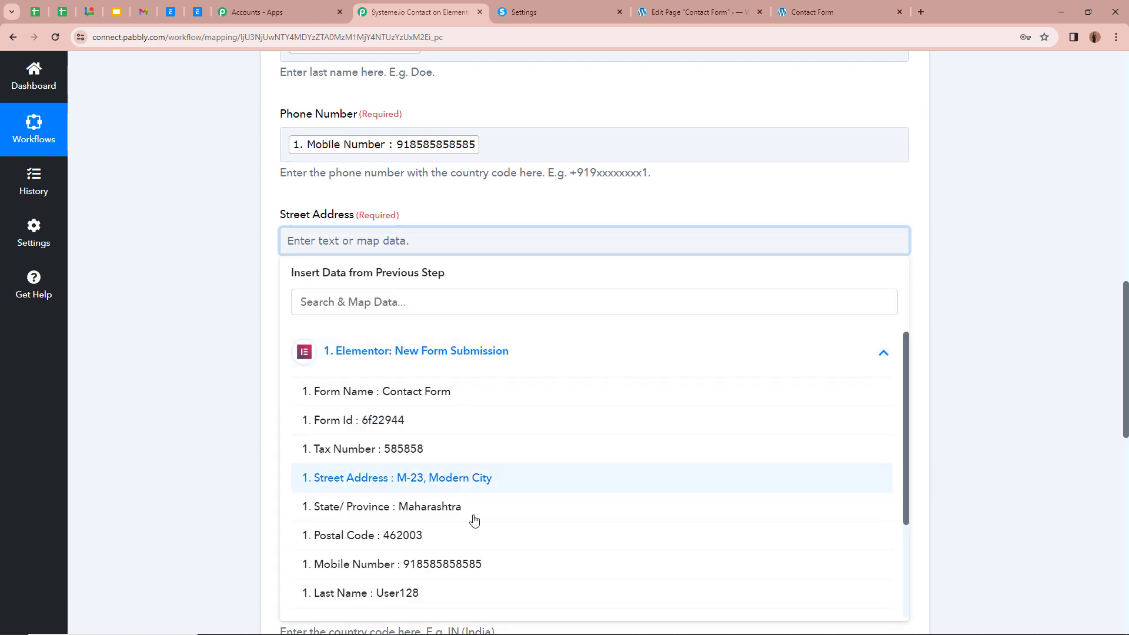
click(363, 484)
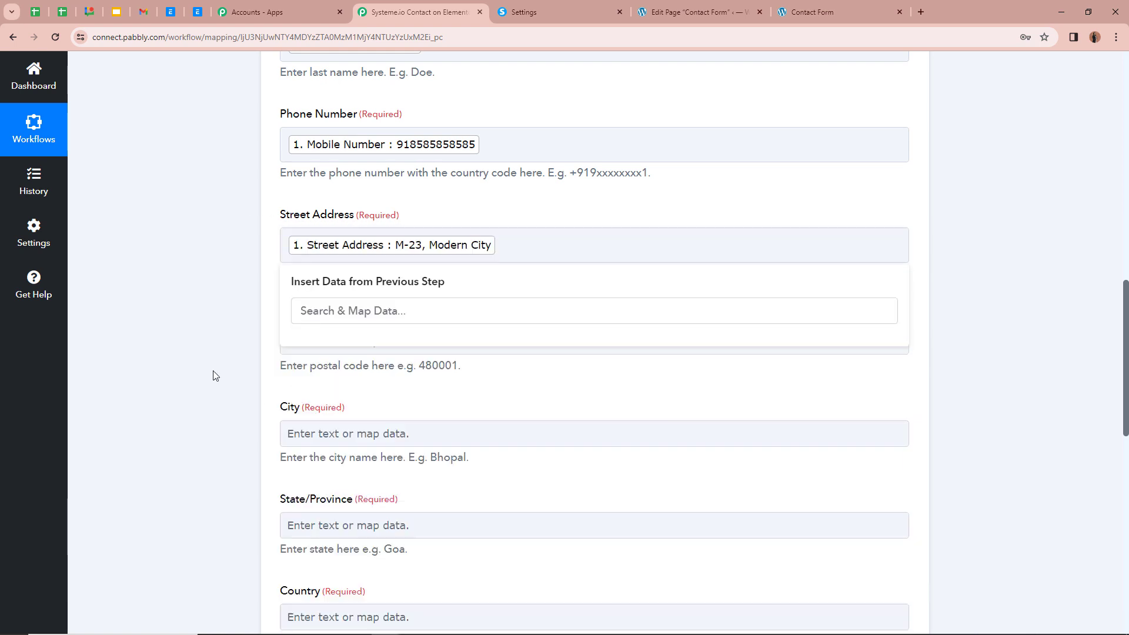
scroll(258, 349, down, 1)
- Map the form's Postal Code (462003) and City values into Postal Code and City
click(320, 222)
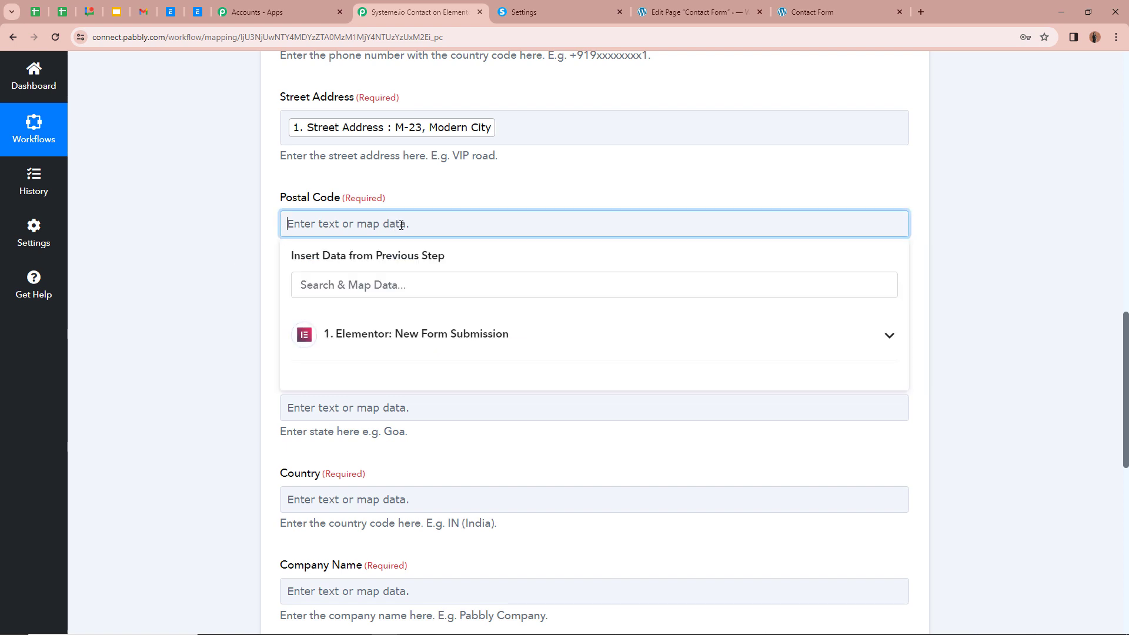
click(436, 344)
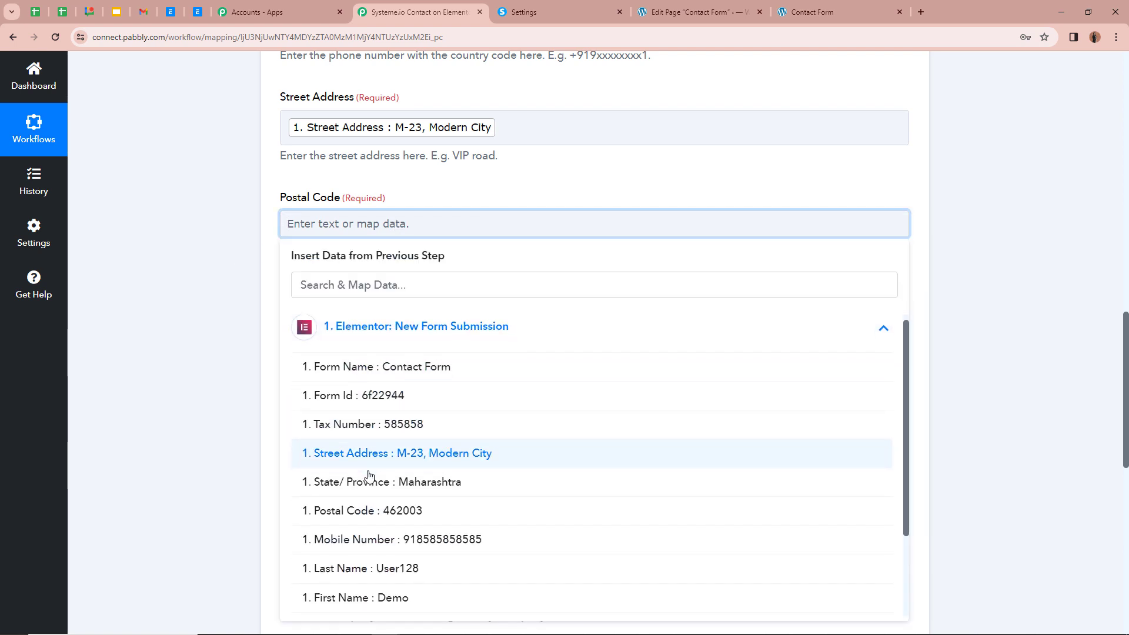
scroll(370, 447, down, 2)
click(371, 402)
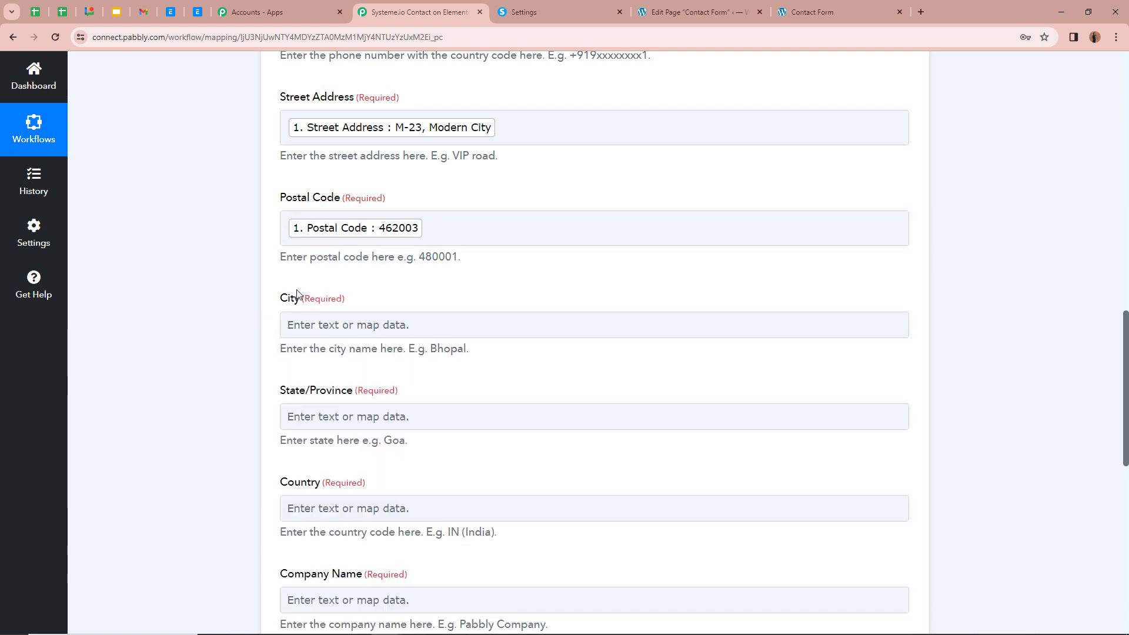
click(360, 324)
click(496, 436)
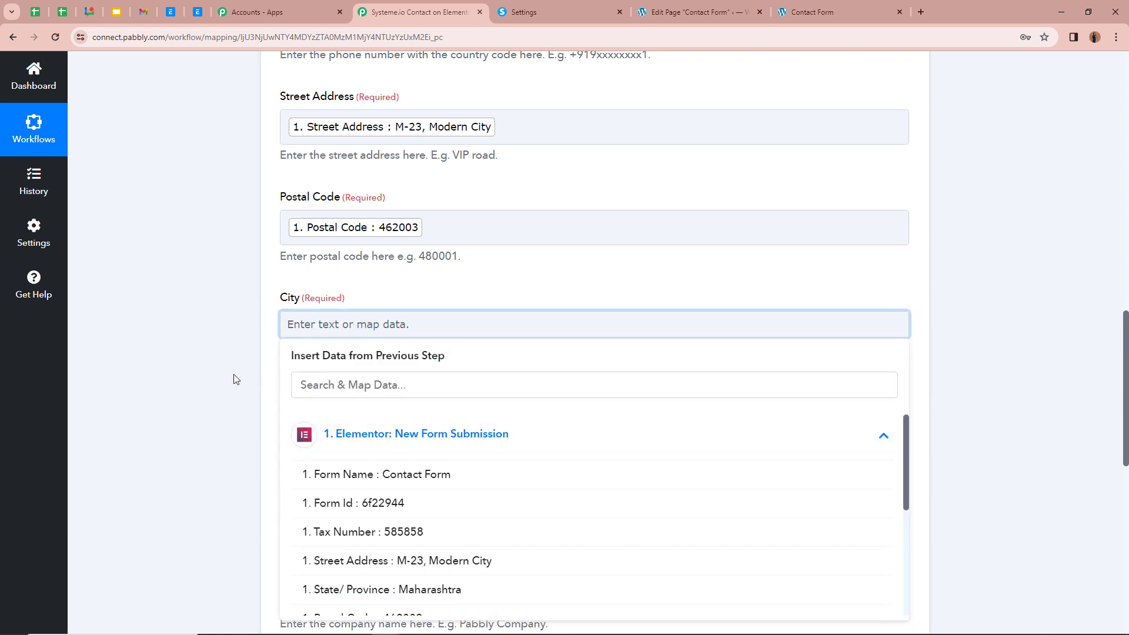
scroll(233, 378, down, 2)
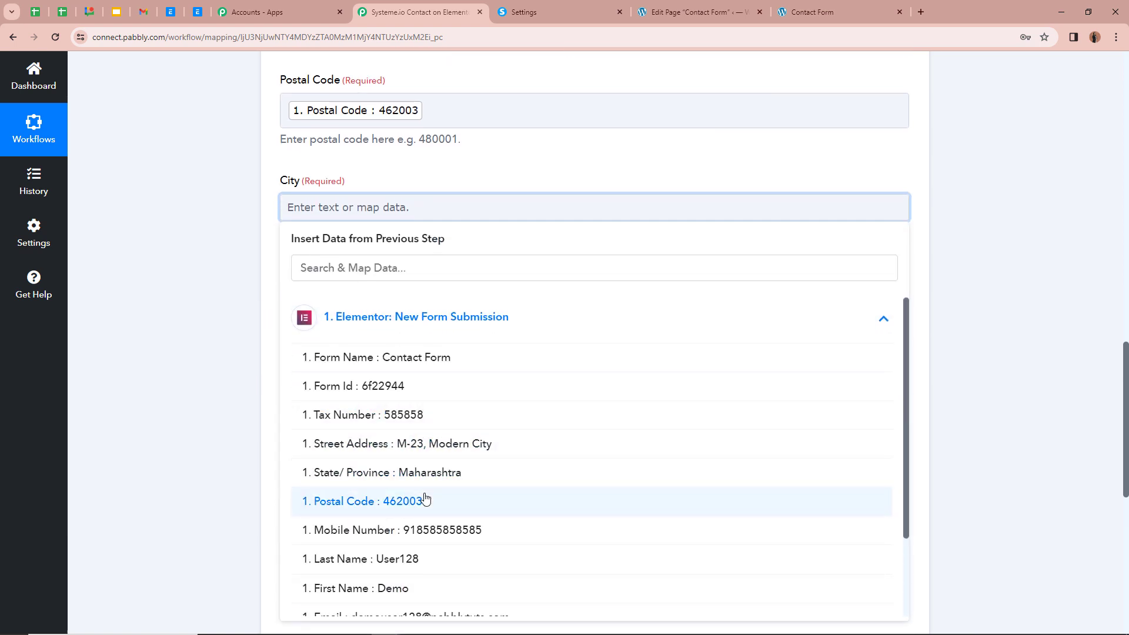
click(432, 532)
scroll(220, 320, down, 3)
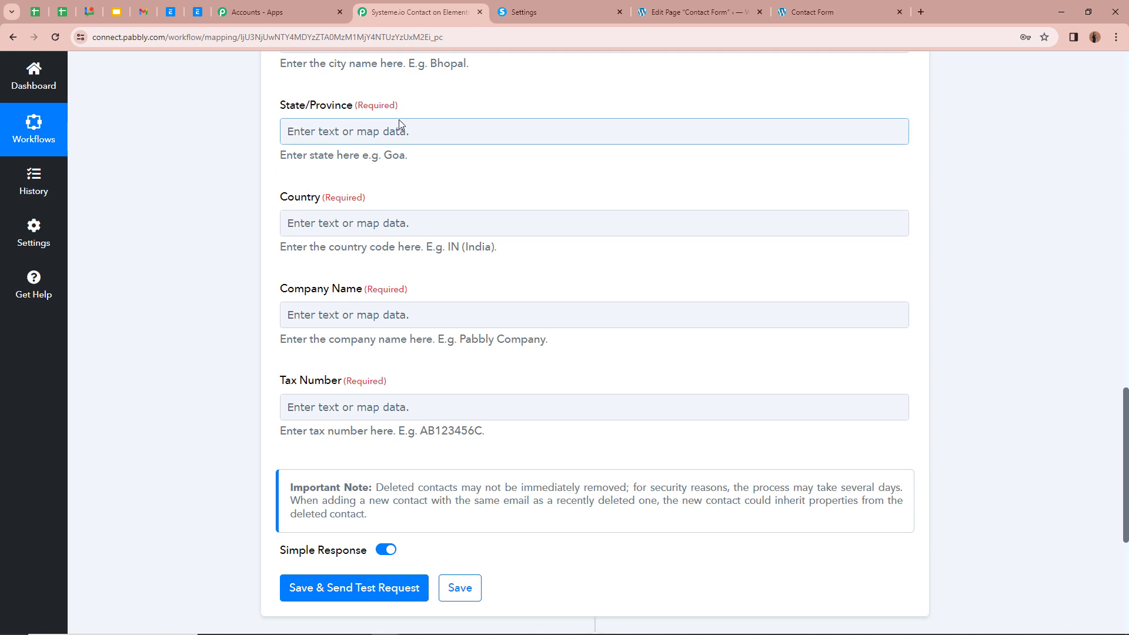
- Map Maharashtra into State/Province and Country Code IN into Country
click(398, 120)
click(459, 251)
click(461, 401)
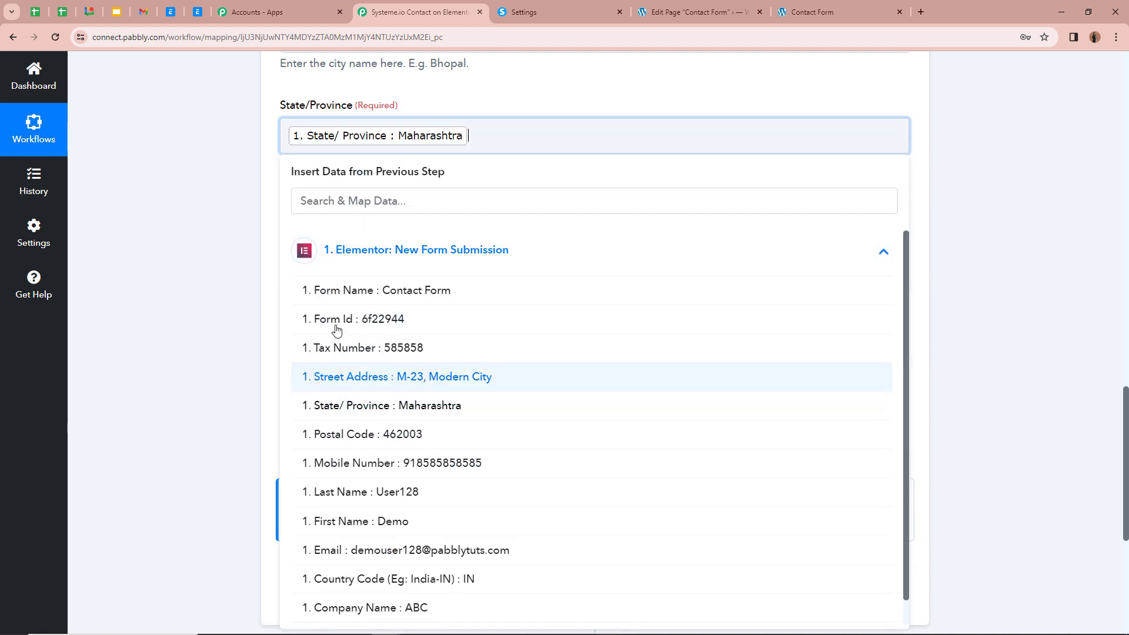
click(245, 222)
click(348, 231)
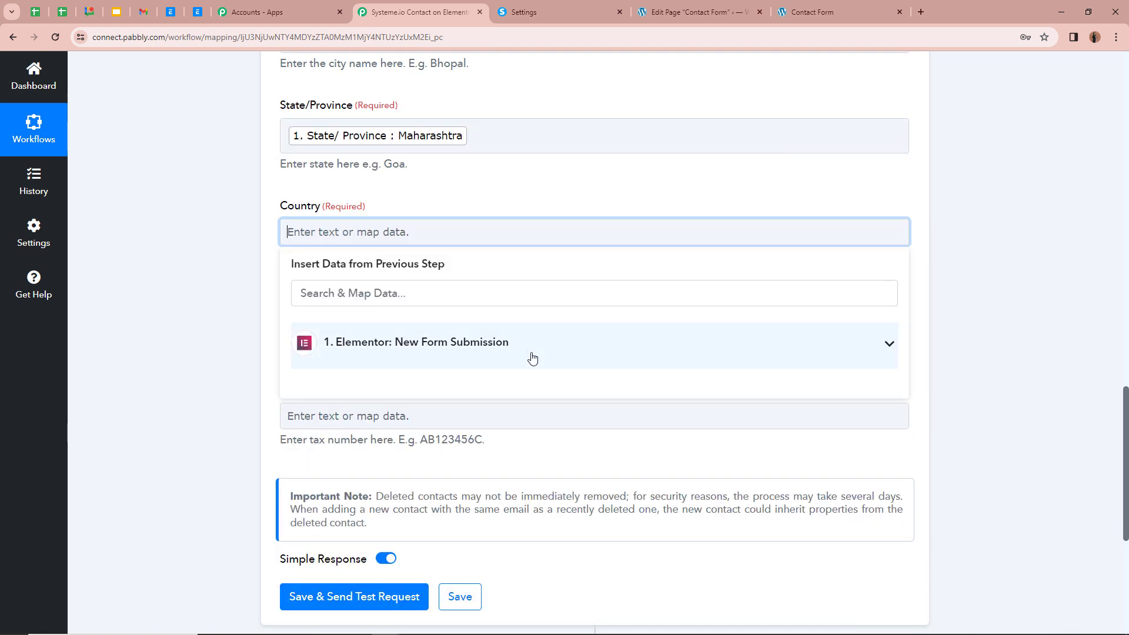
click(532, 358)
scroll(505, 447, down, 3)
click(453, 551)
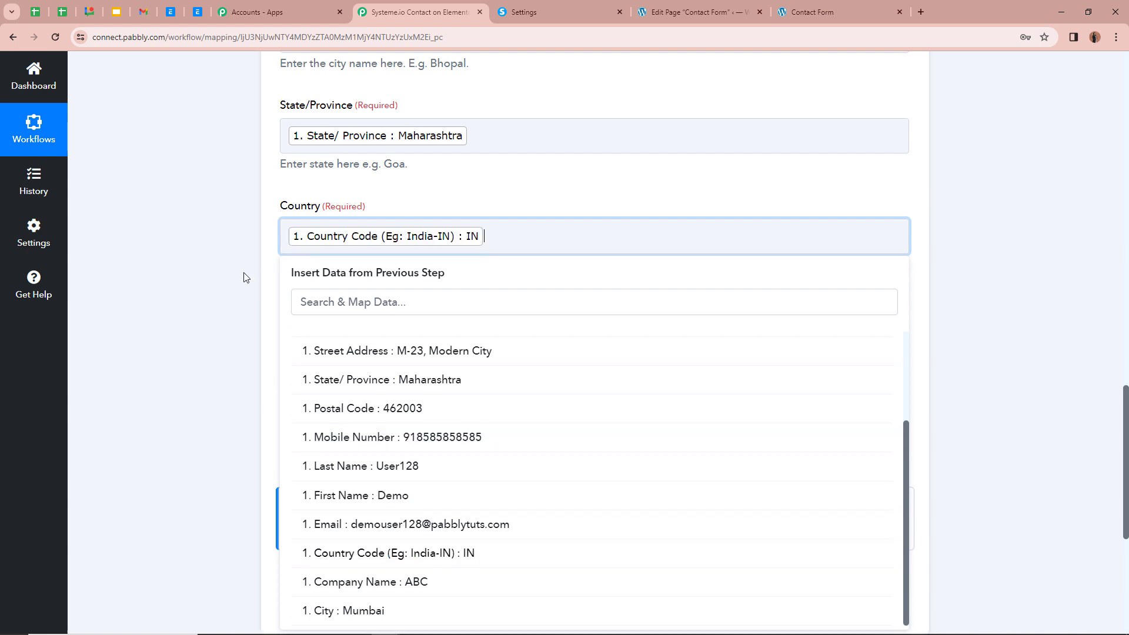
click(213, 274)
scroll(213, 274, down, 2)
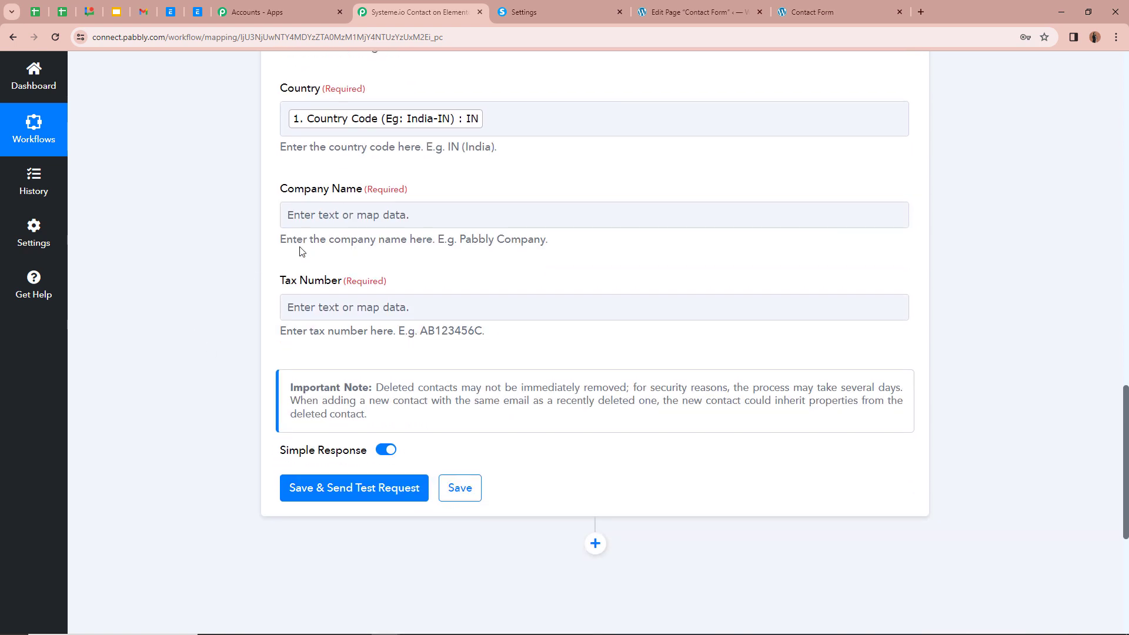
- Map Company Name ABC into Company Name and Tax Number 585858 into Tax Number
click(397, 219)
click(461, 329)
scroll(267, 338, down, 2)
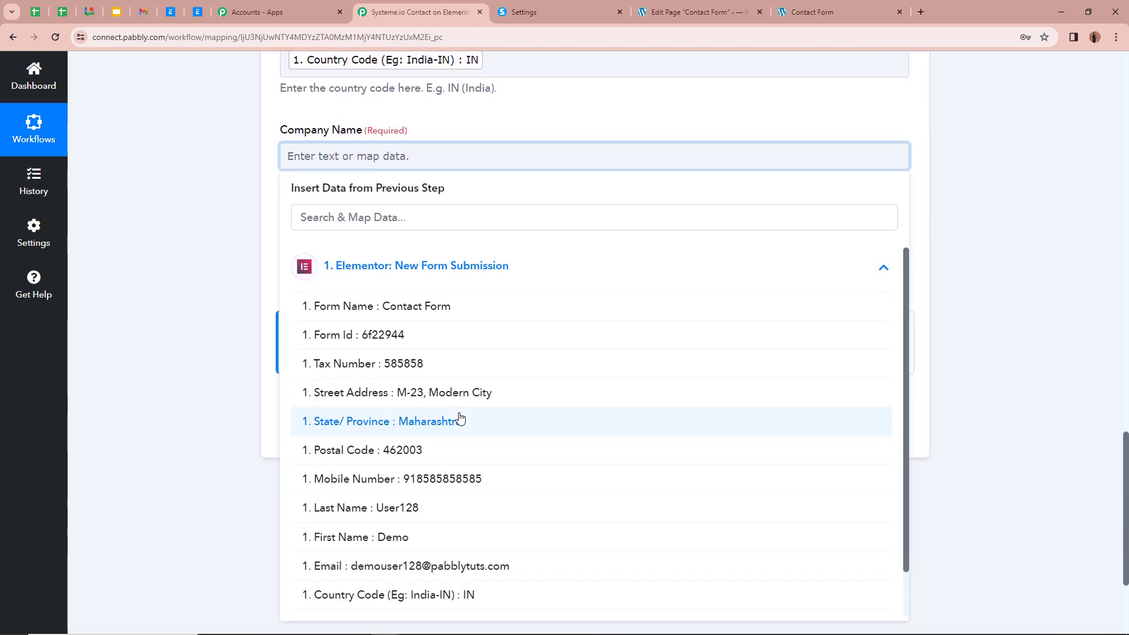
scroll(461, 417, down, 2)
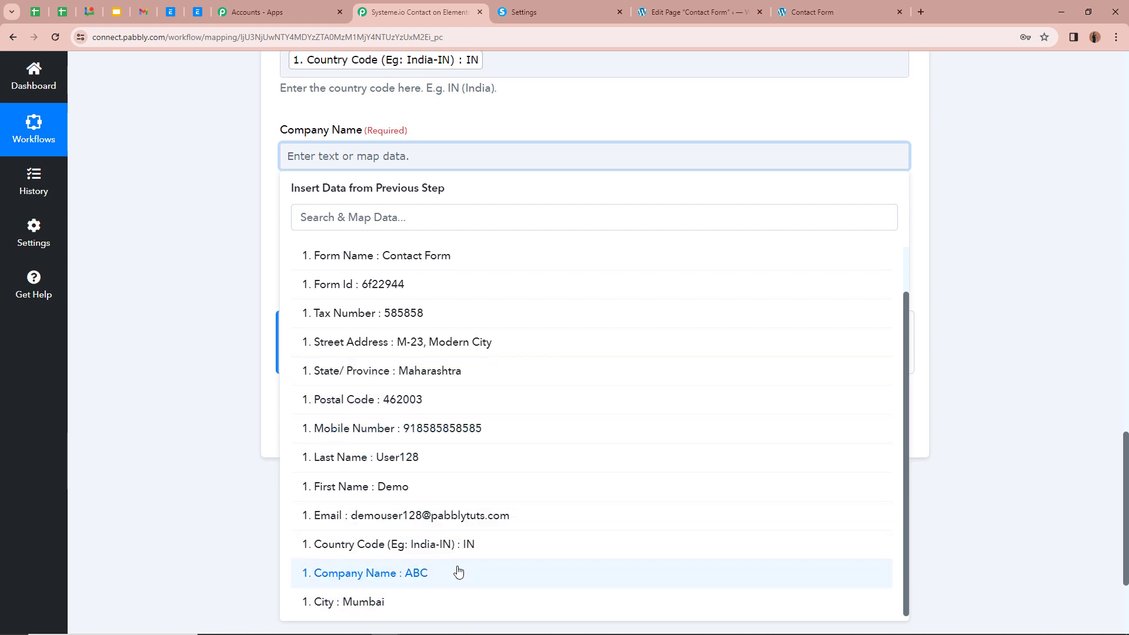
click(458, 572)
click(210, 292)
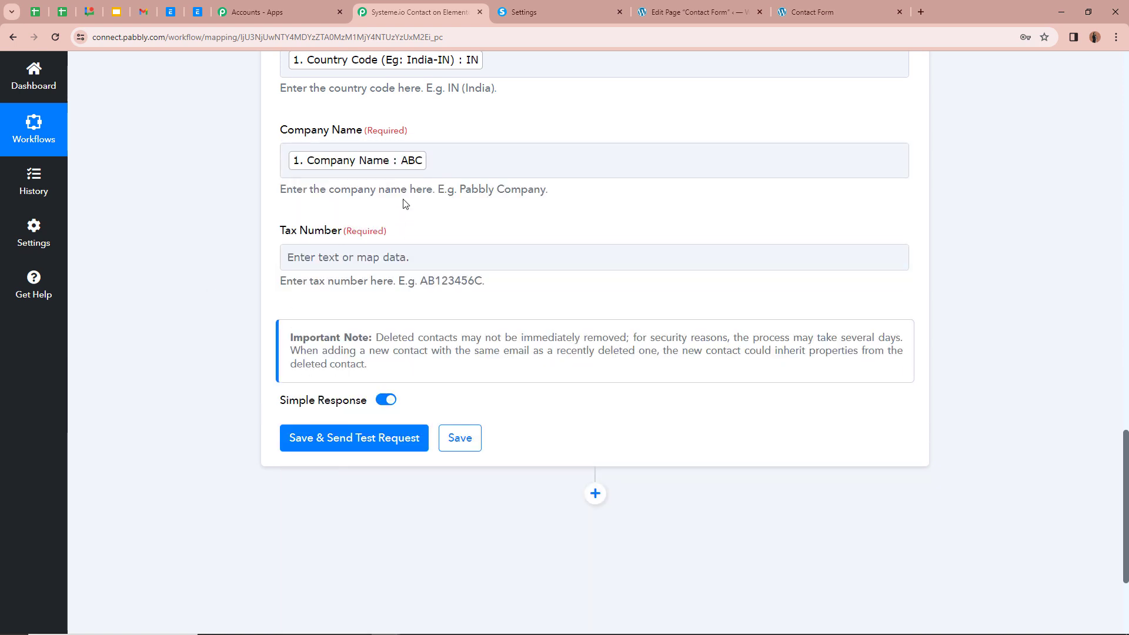
click(391, 256)
click(502, 366)
scroll(537, 481, down, 3)
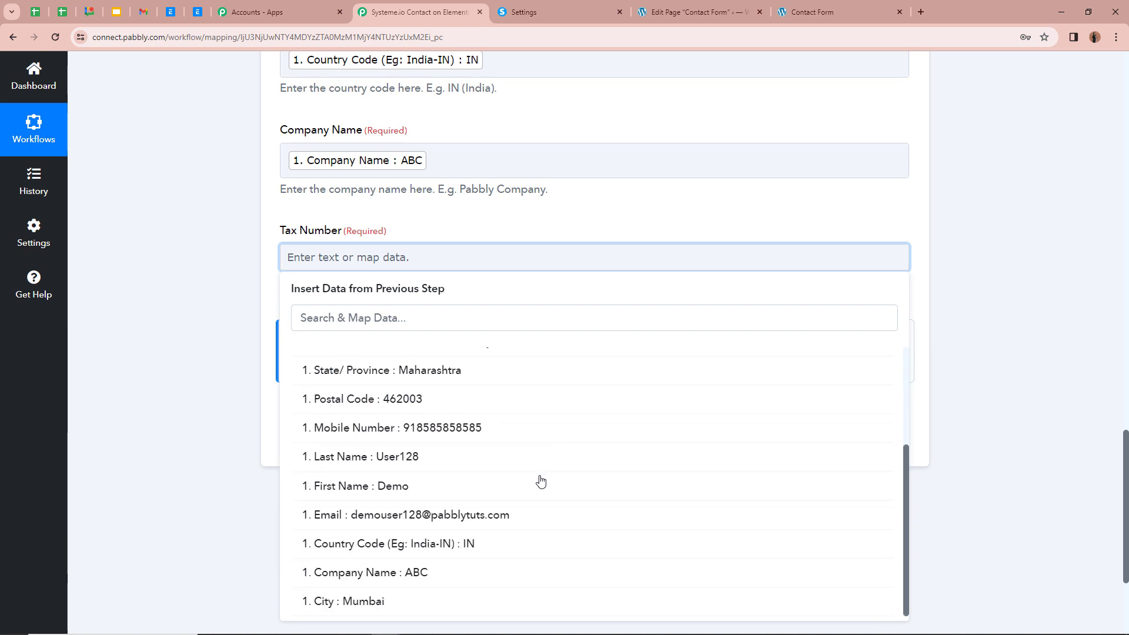
scroll(469, 542, up, 3)
click(401, 464)
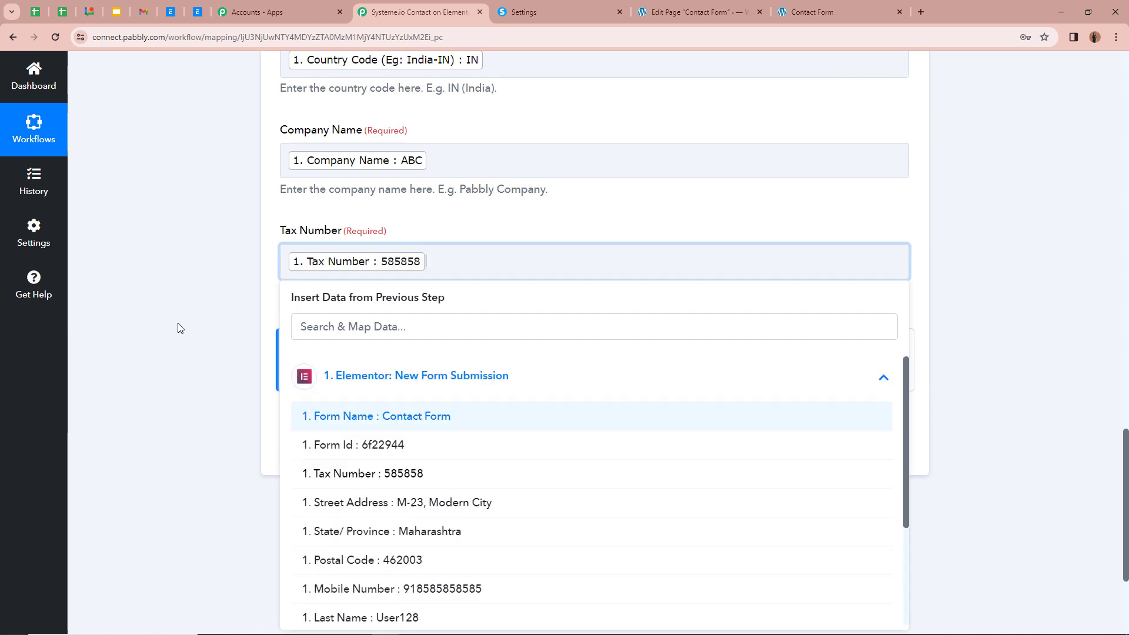
click(184, 319)
scroll(564, 277, up, 5)
scroll(446, 509, down, 3)
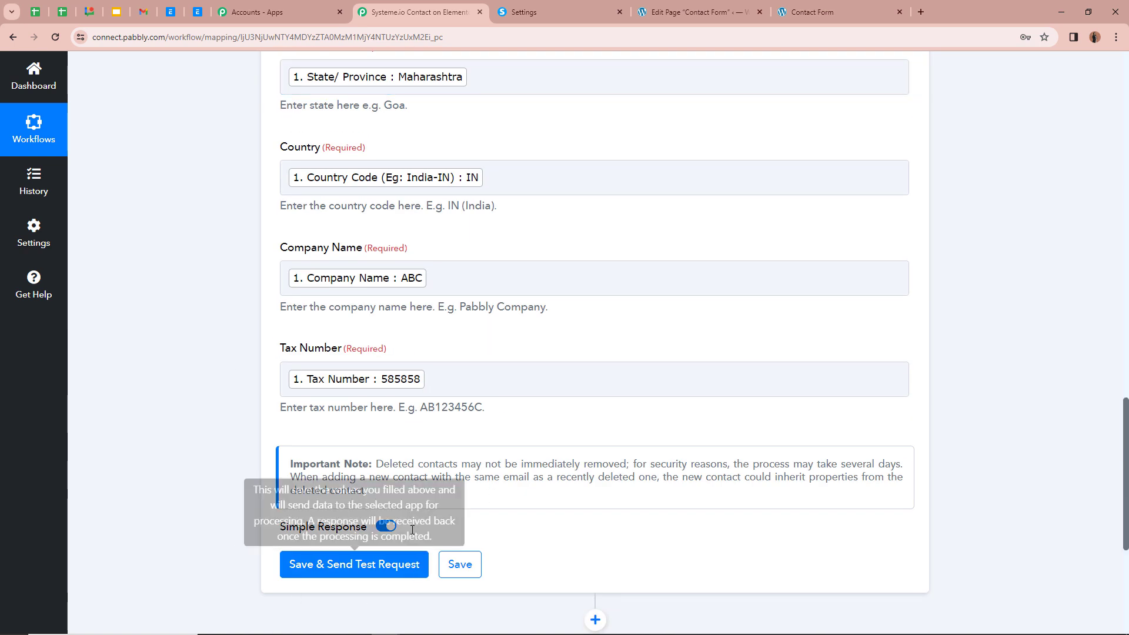
scroll(453, 447, up, 1)
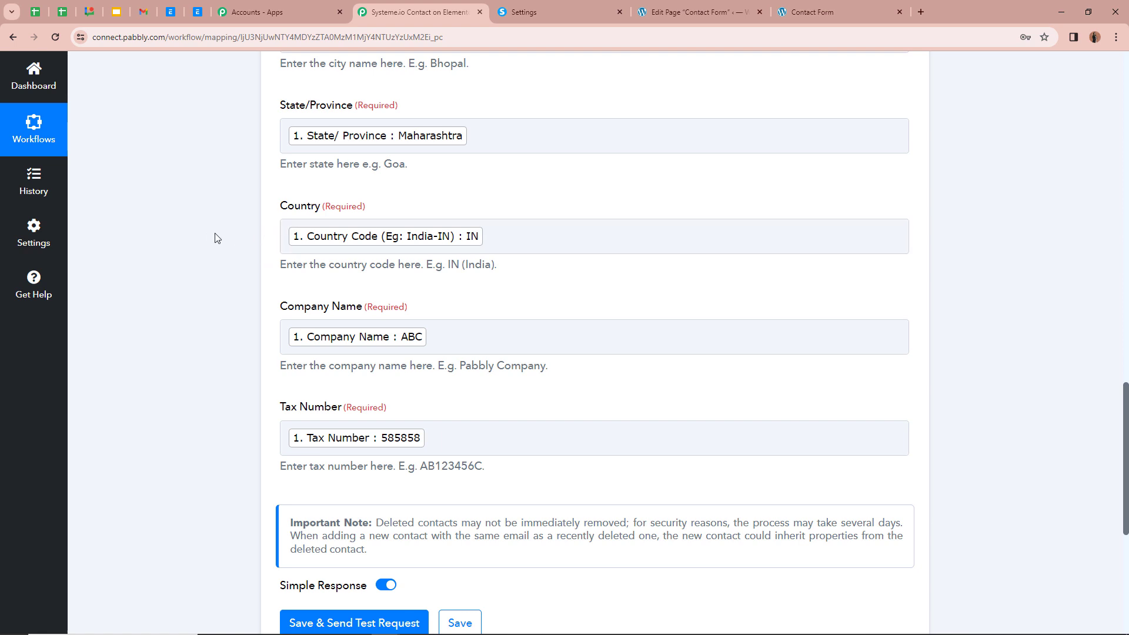
- Scroll through the Create Contact fields, confirming Email Address through Tax Number each hold form values
scroll(222, 237, down, 1)
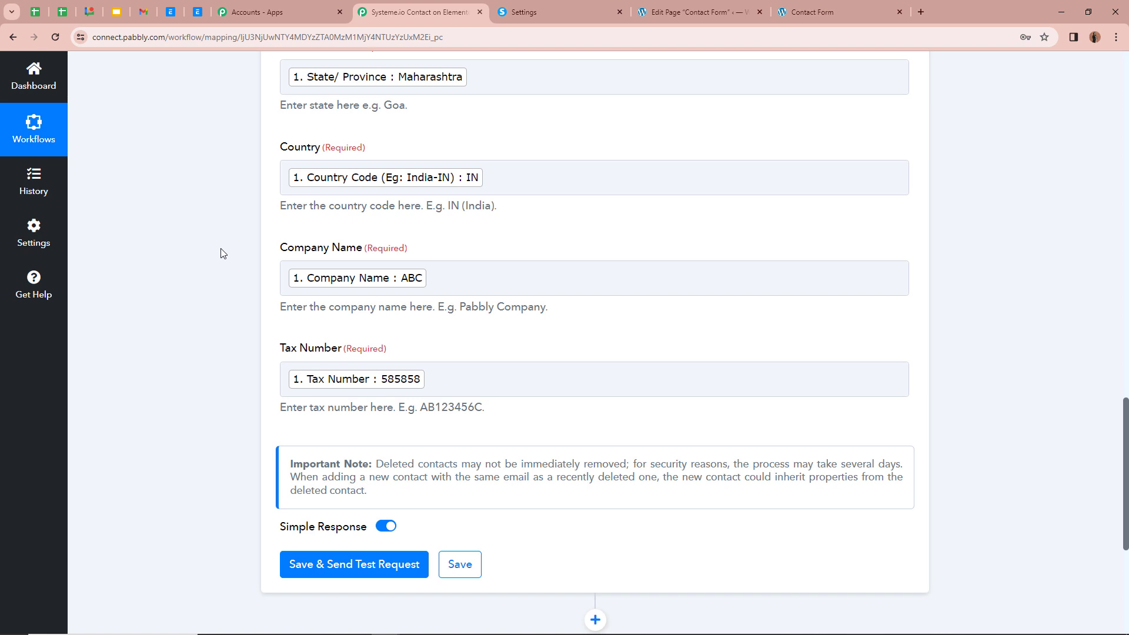
scroll(222, 253, up, 3)
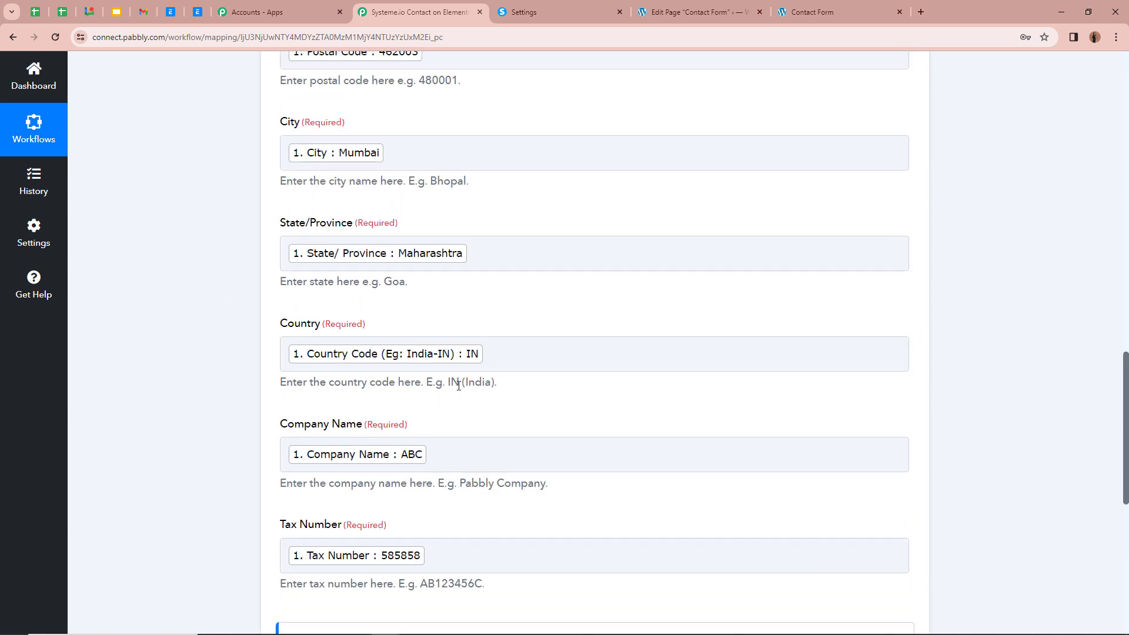
scroll(404, 394, down, 4)
scroll(404, 352, up, 9)
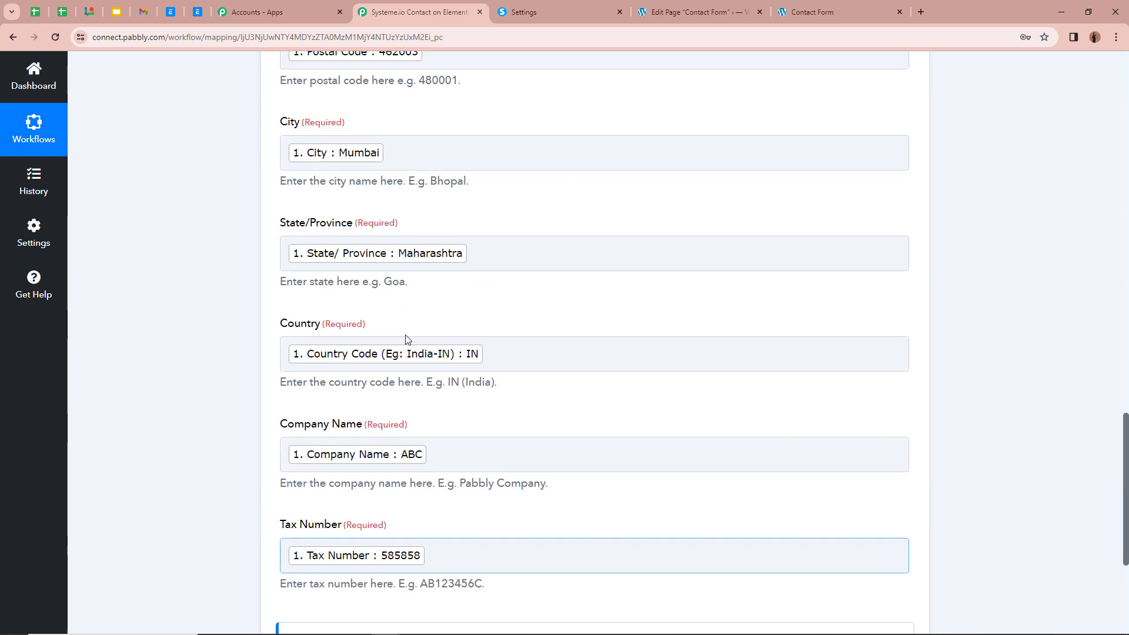
scroll(412, 247, up, 3)
scroll(353, 282, down, 5)
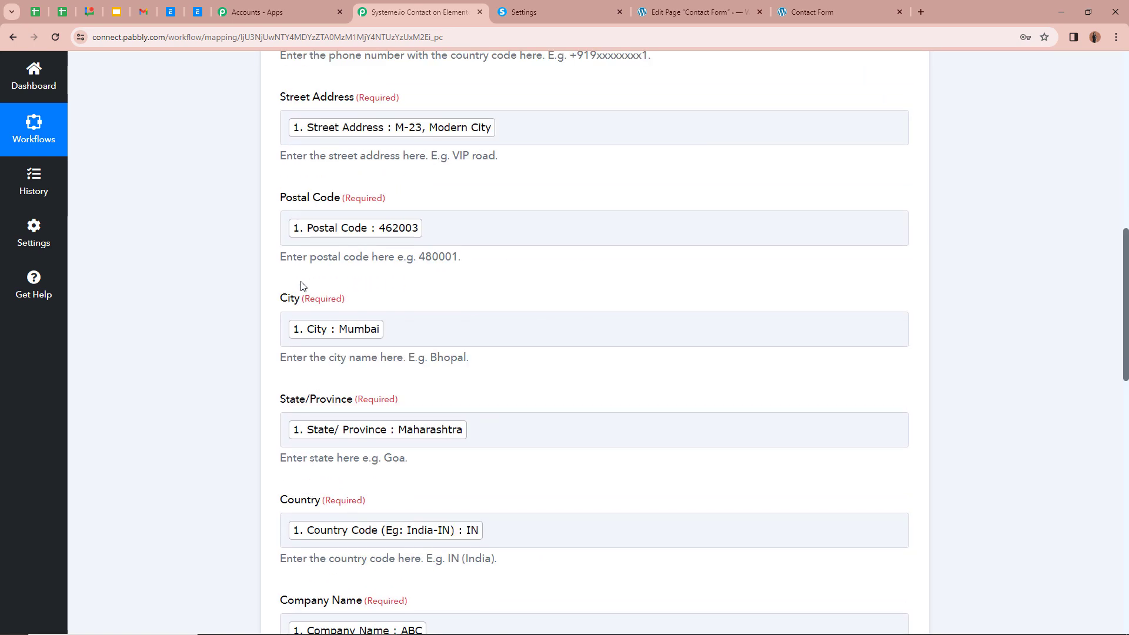
scroll(271, 312, up, 15)
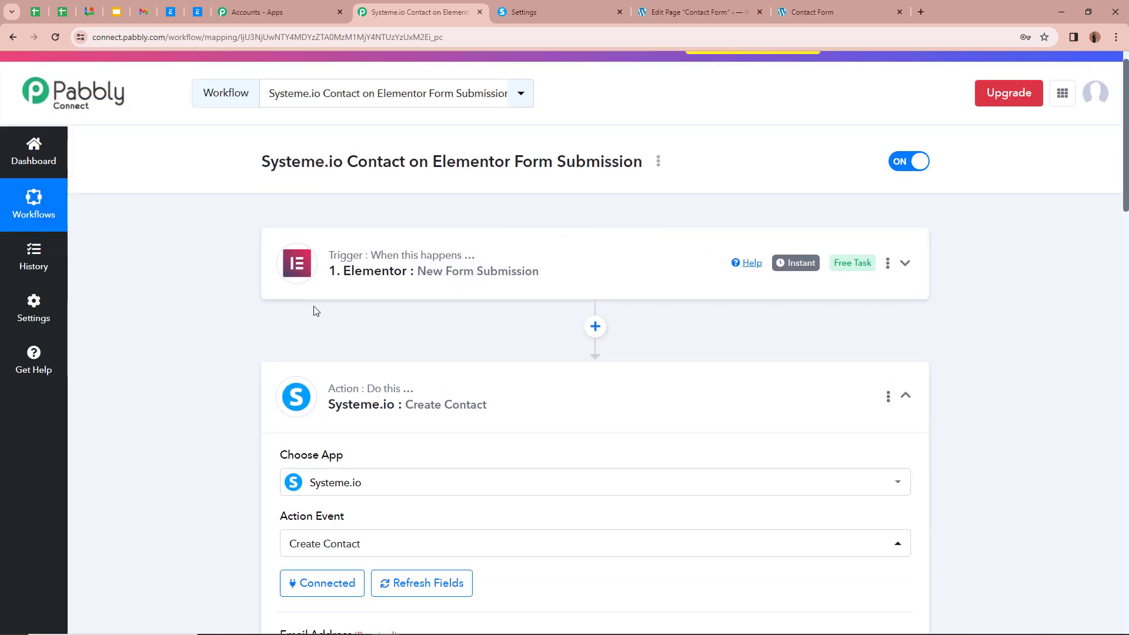
scroll(241, 332, down, 12)
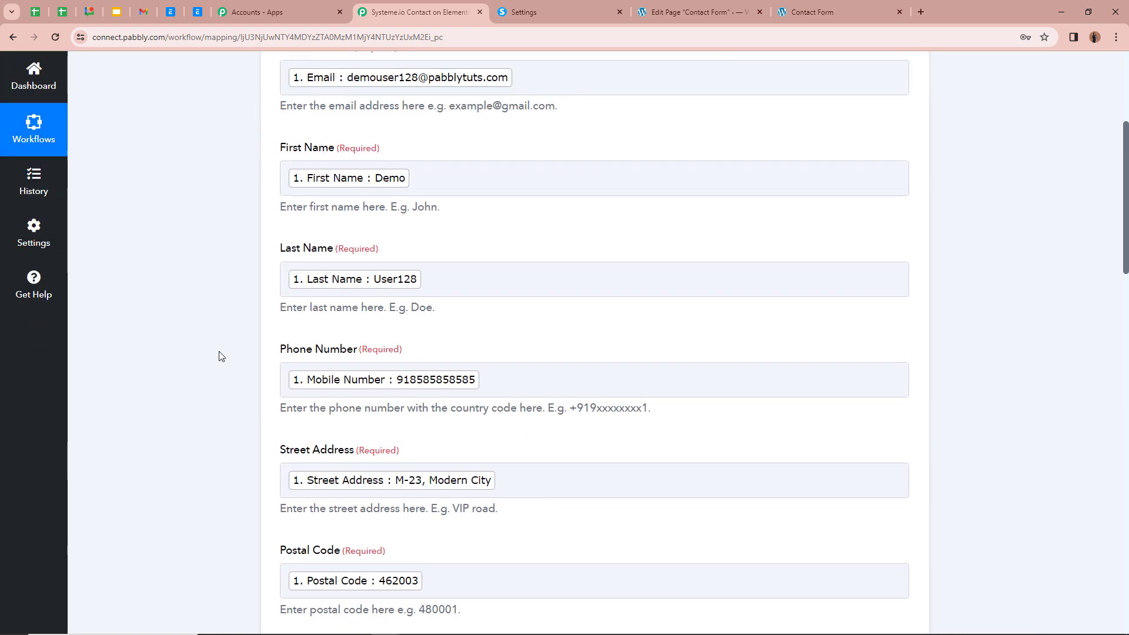
scroll(222, 345, down, 12)
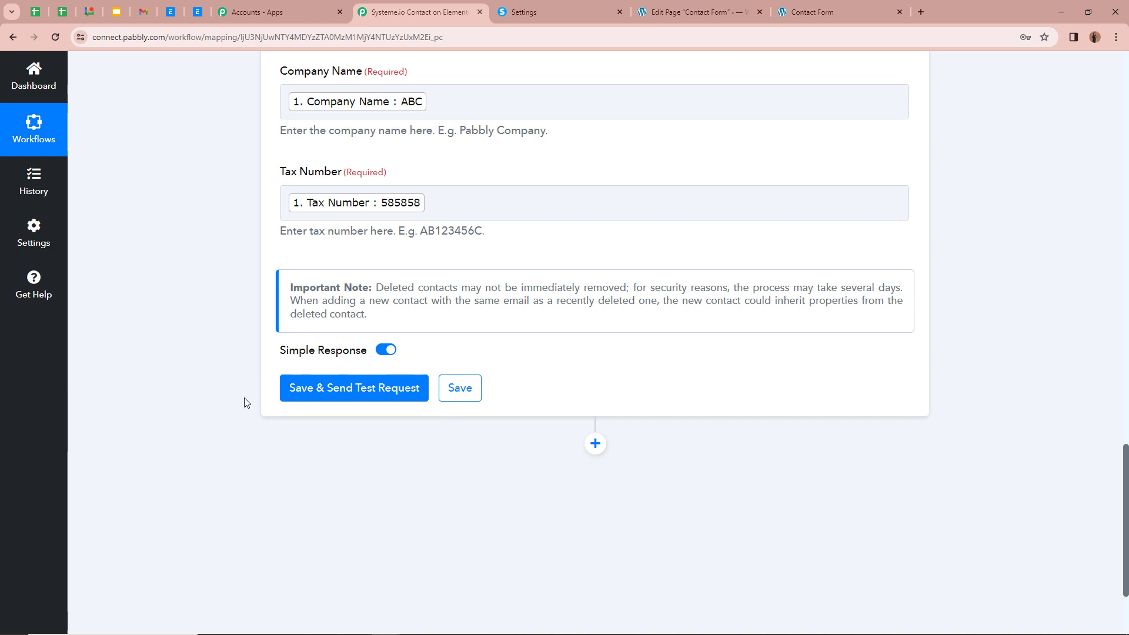
- Save and send the test request, review the created-contact response, then go to Systeme.io Contacts
click(361, 395)
scroll(353, 403, down, 7)
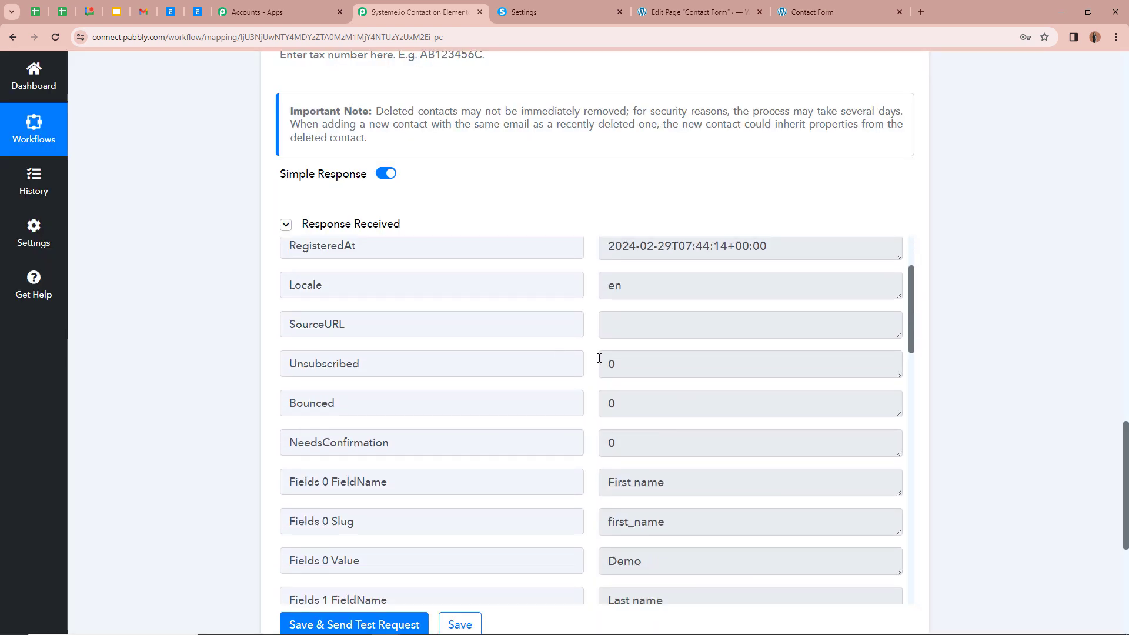
scroll(518, 412, down, 13)
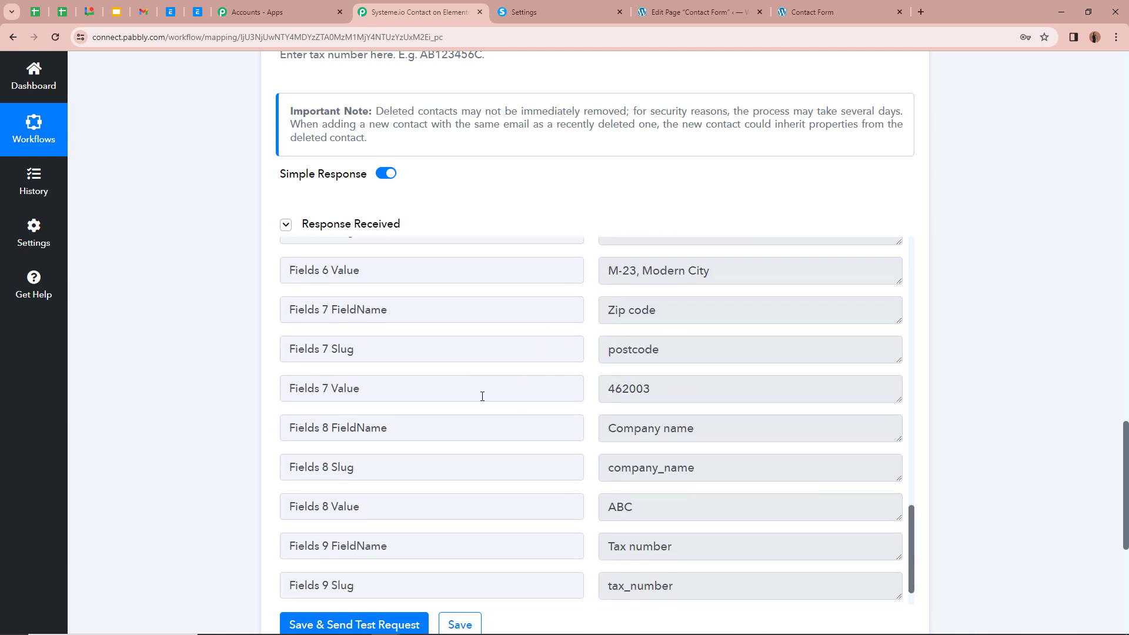
scroll(673, 445, up, 5)
scroll(669, 445, up, 15)
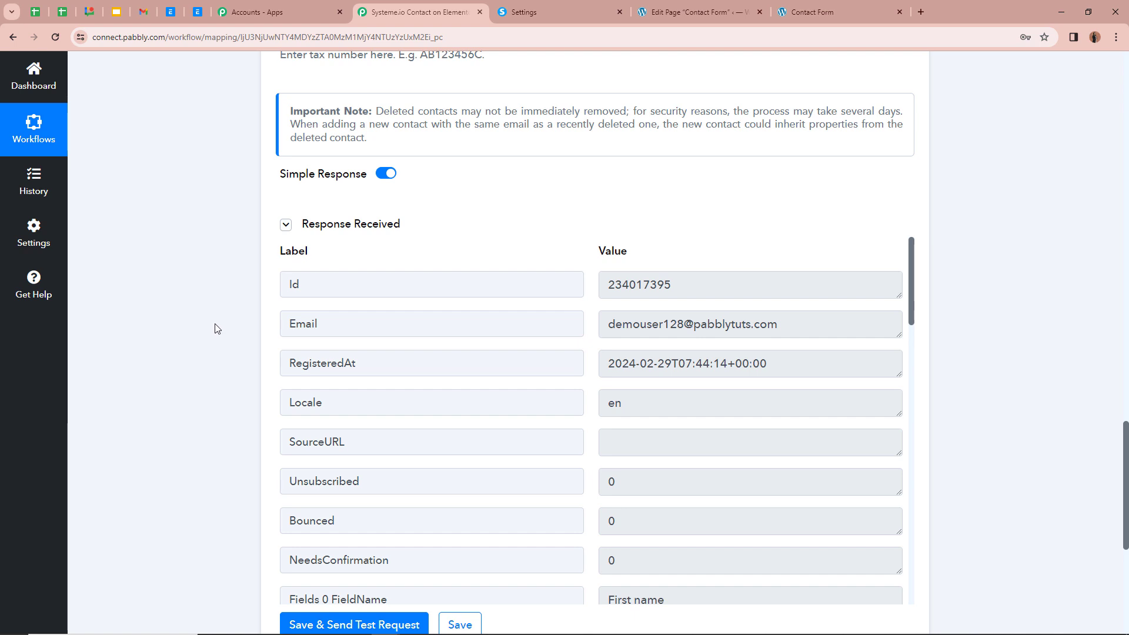
click(543, 8)
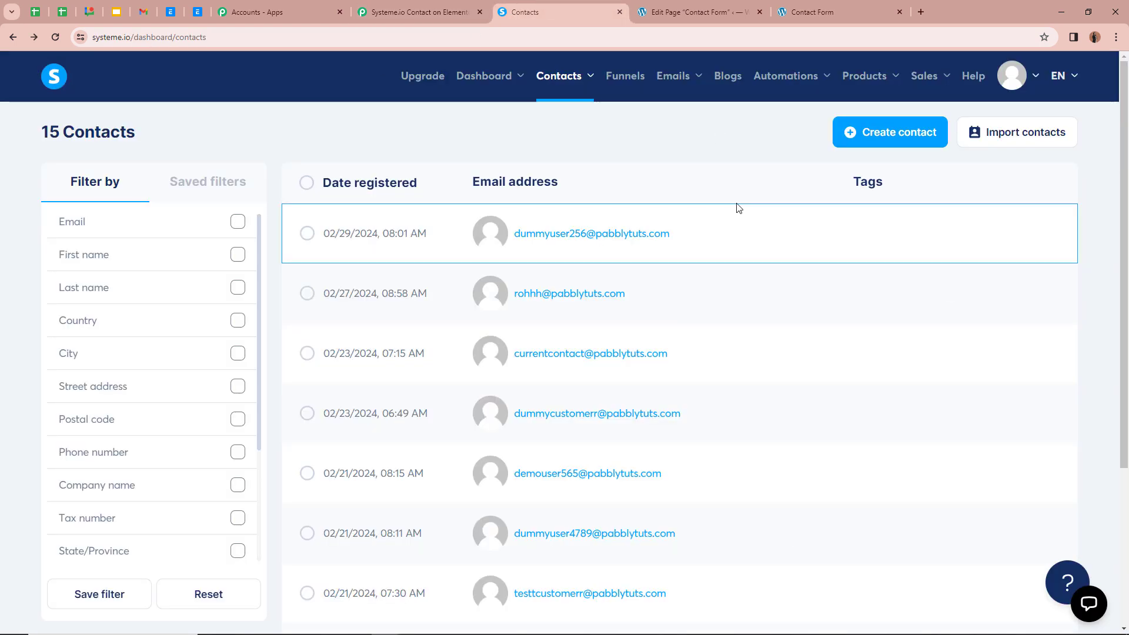
- Reload Contacts, close the profile notice and check the new test contact's details
click(55, 37)
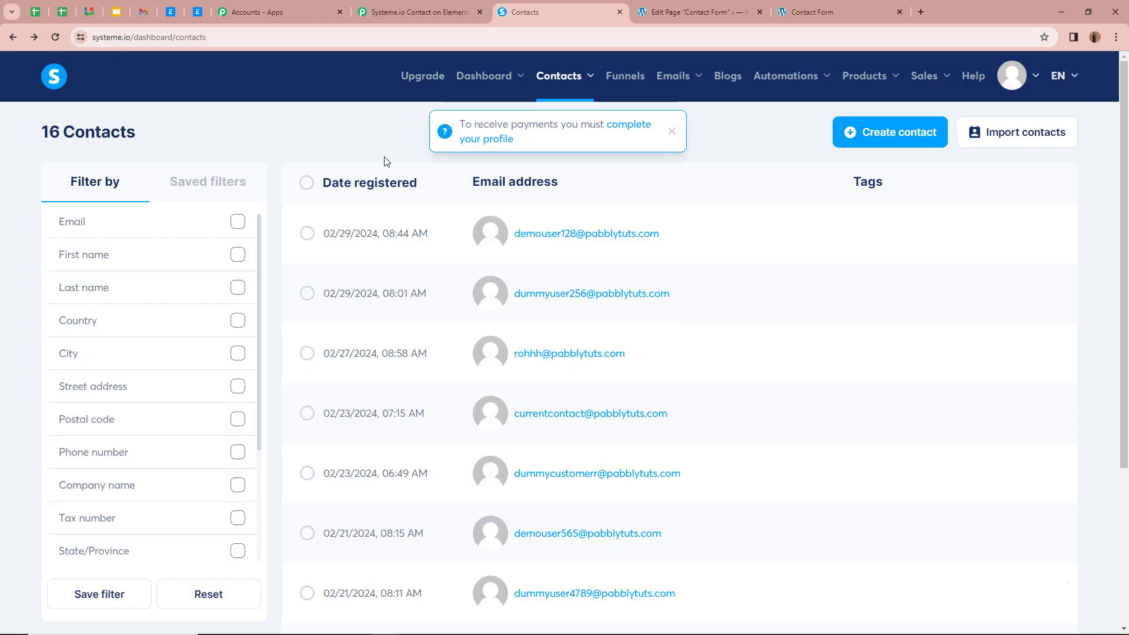
click(671, 130)
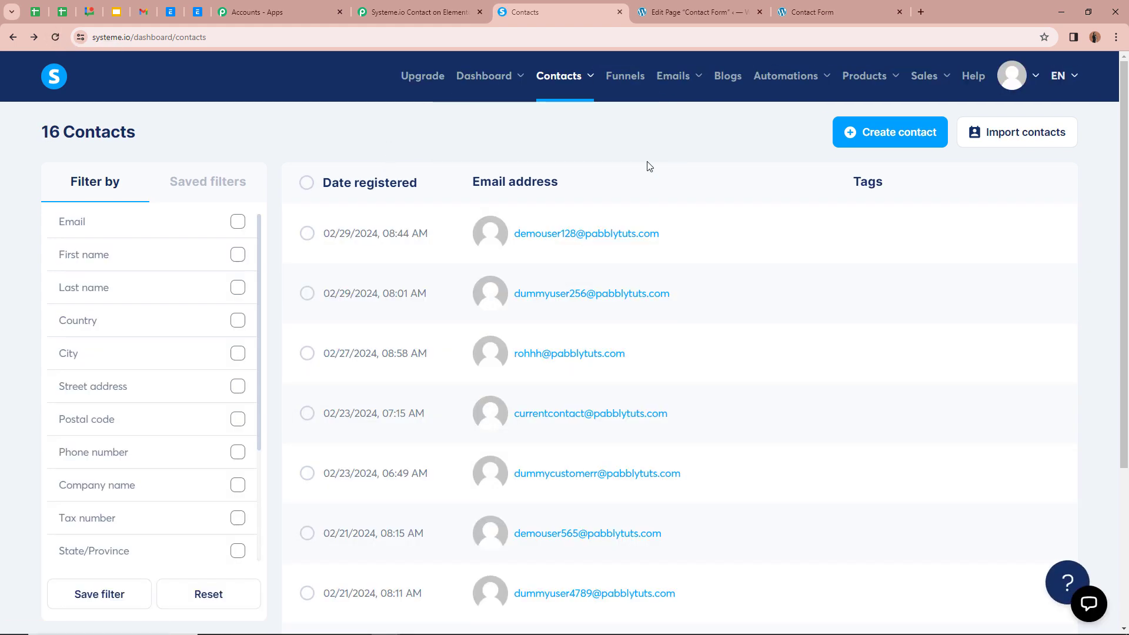
mouse_move(559, 235)
- Open the live Contact Form page from its permalink in a new tab
click(694, 12)
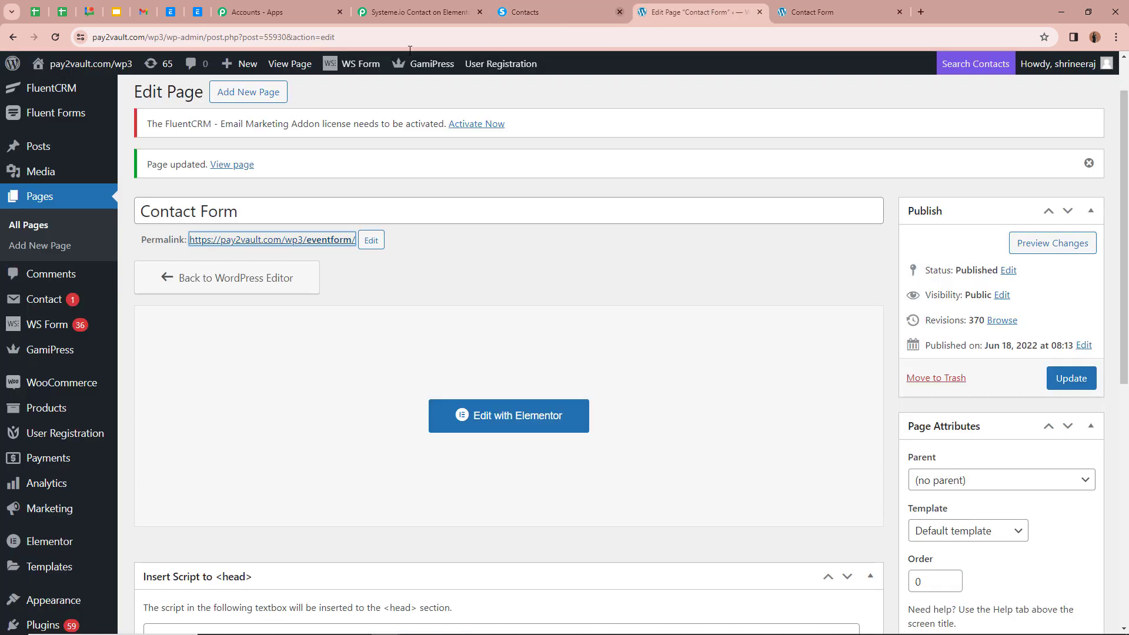
right_click(285, 243)
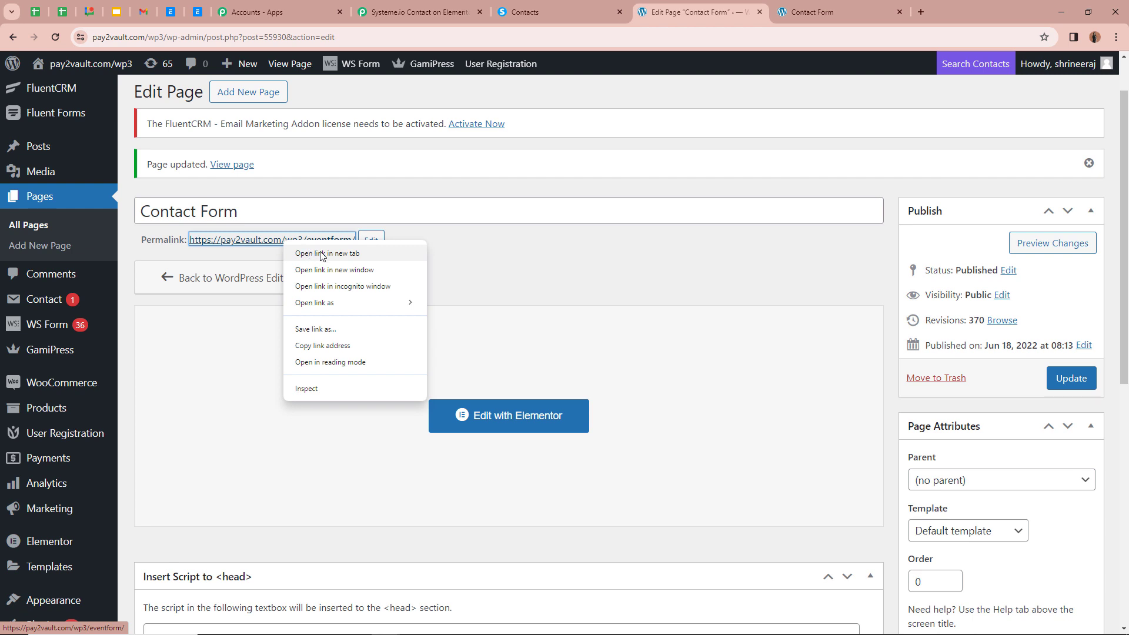
click(321, 253)
key(ctrl+Tab)
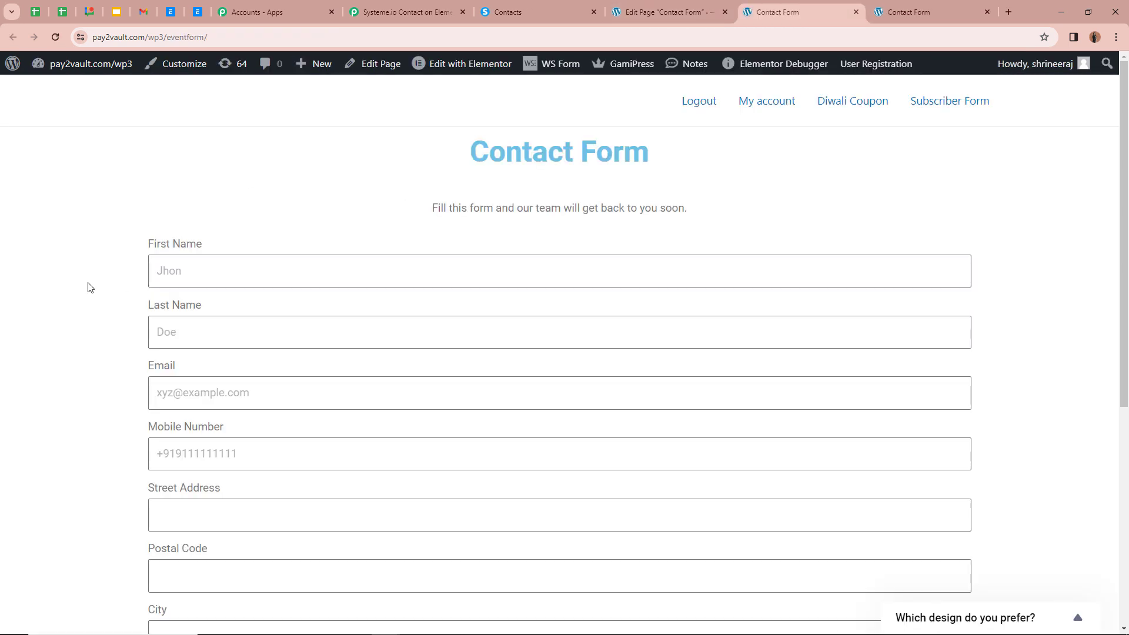
- Submit the Contact Form with test details, then return to the Systeme.io contacts list
scroll(328, 289, down, 5)
scroll(331, 312, down, 1)
scroll(333, 338, up, 6)
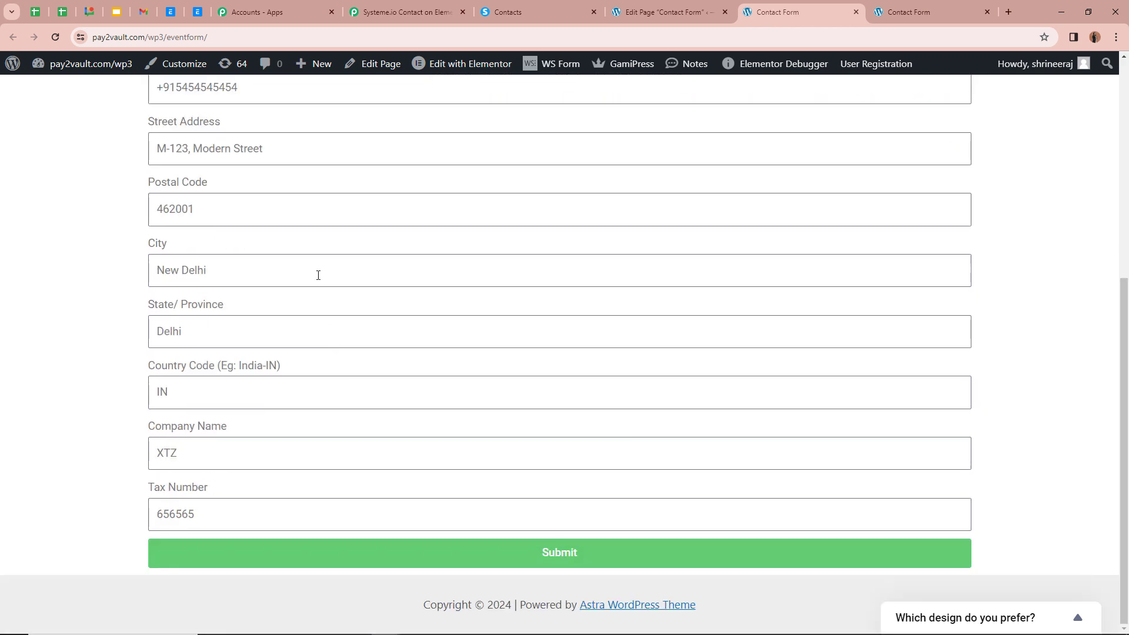
scroll(318, 273, up, 5)
scroll(318, 275, up, 1)
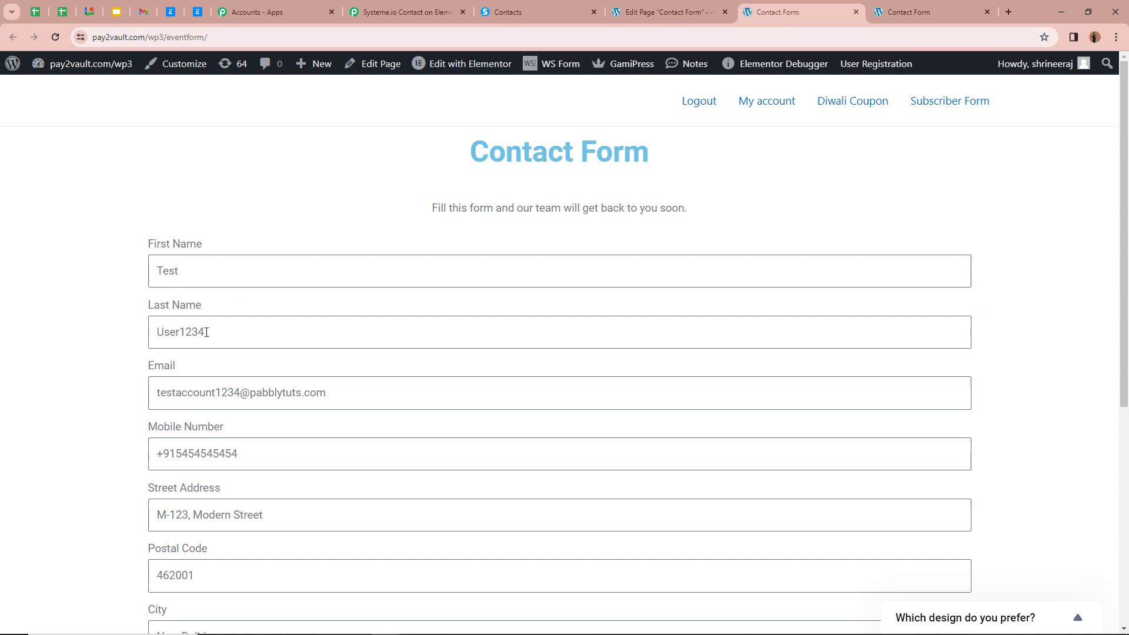
scroll(272, 335, down, 1)
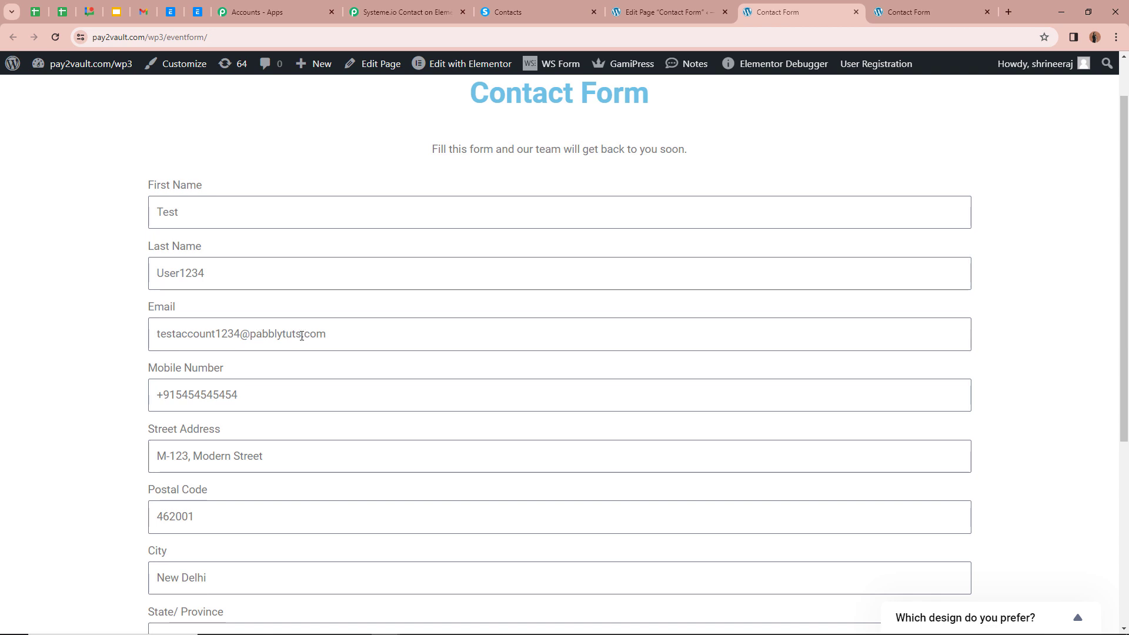
scroll(302, 335, down, 2)
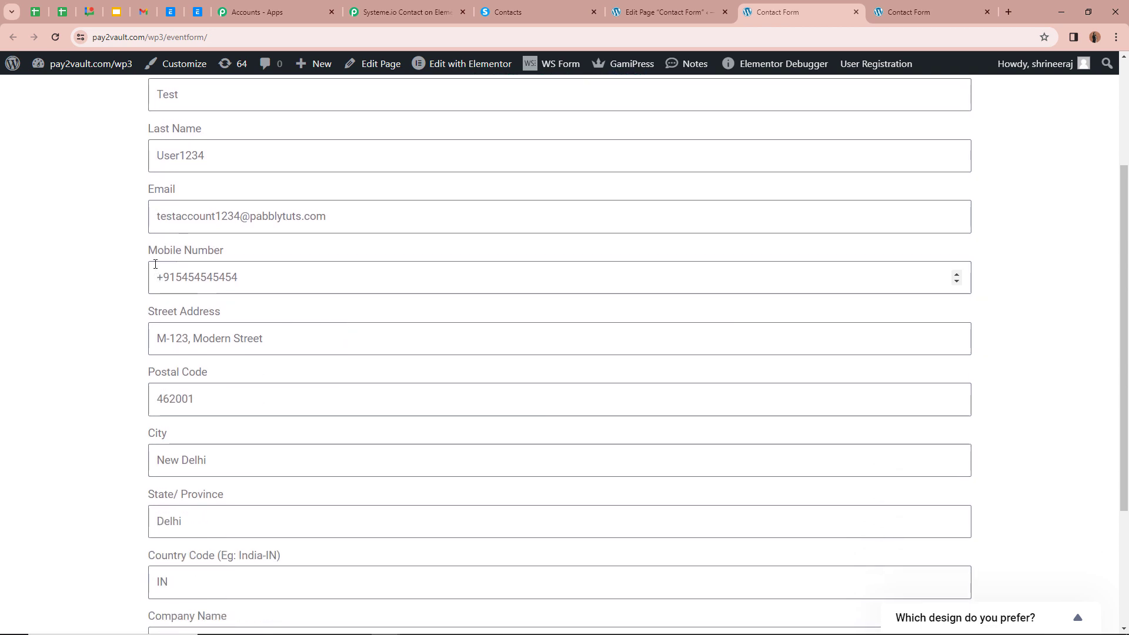
scroll(277, 274, down, 2)
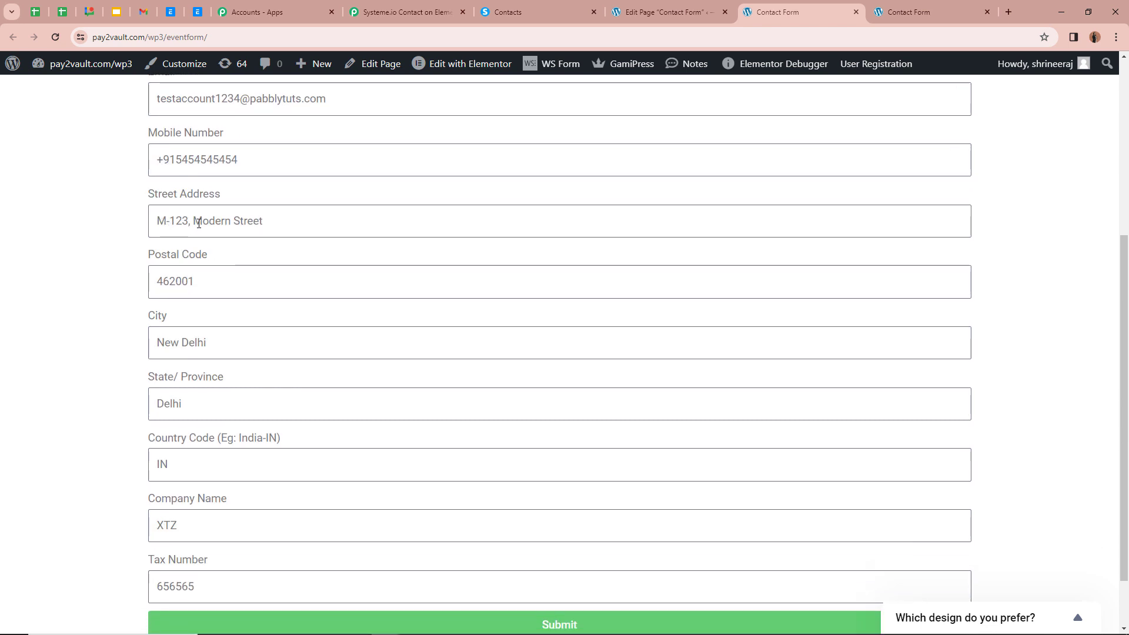
scroll(176, 224, down, 1)
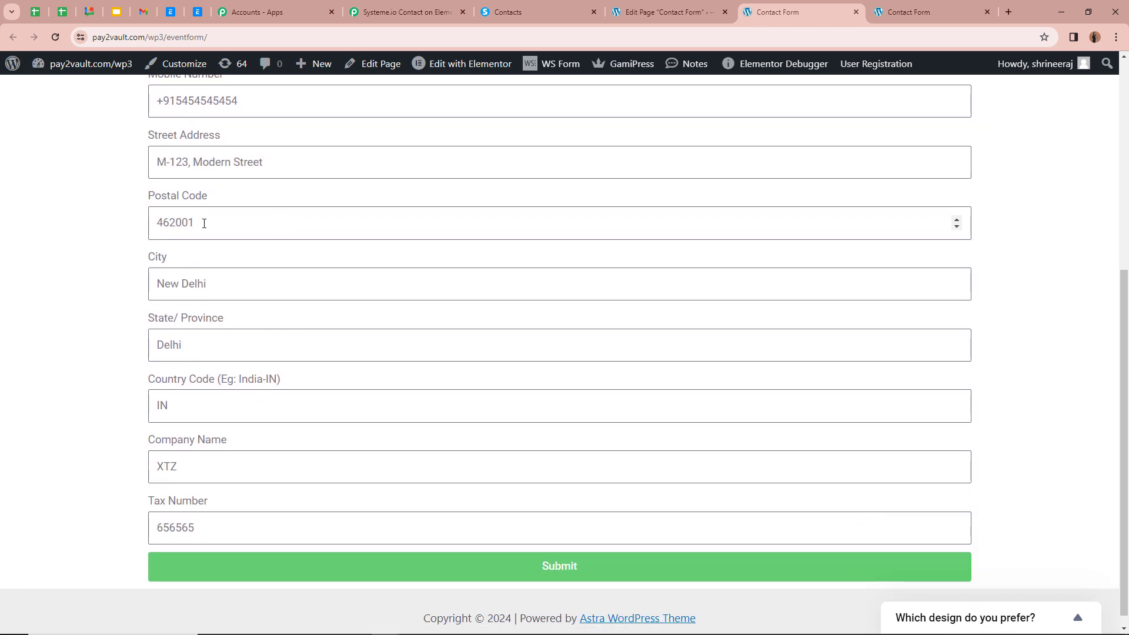
scroll(121, 202, down, 1)
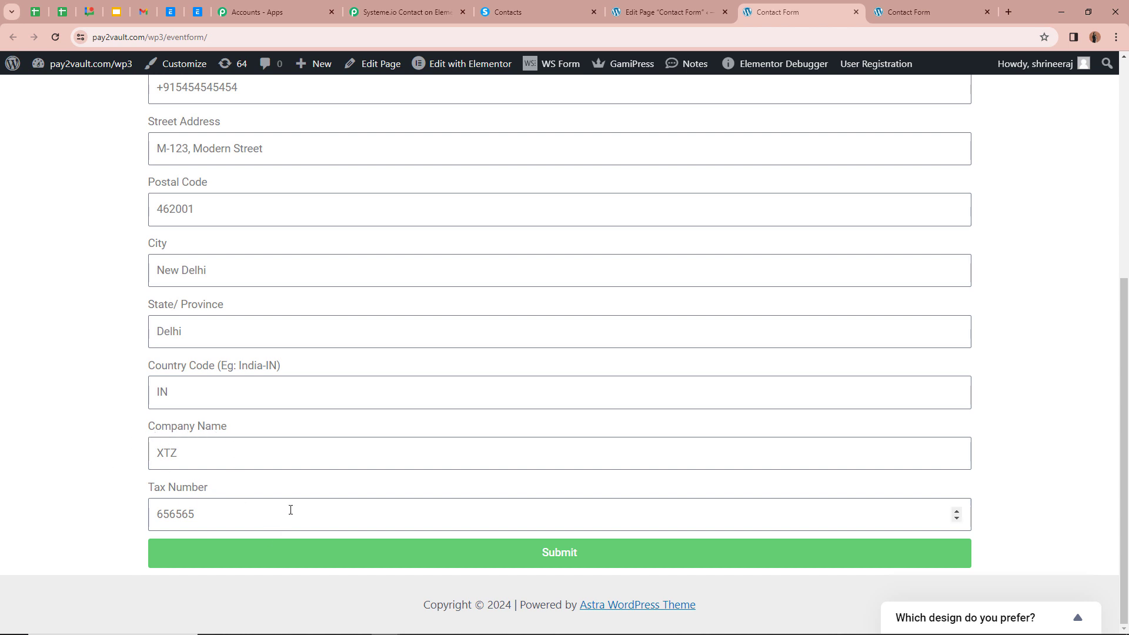
scroll(317, 484, up, 5)
scroll(348, 448, down, 5)
click(633, 564)
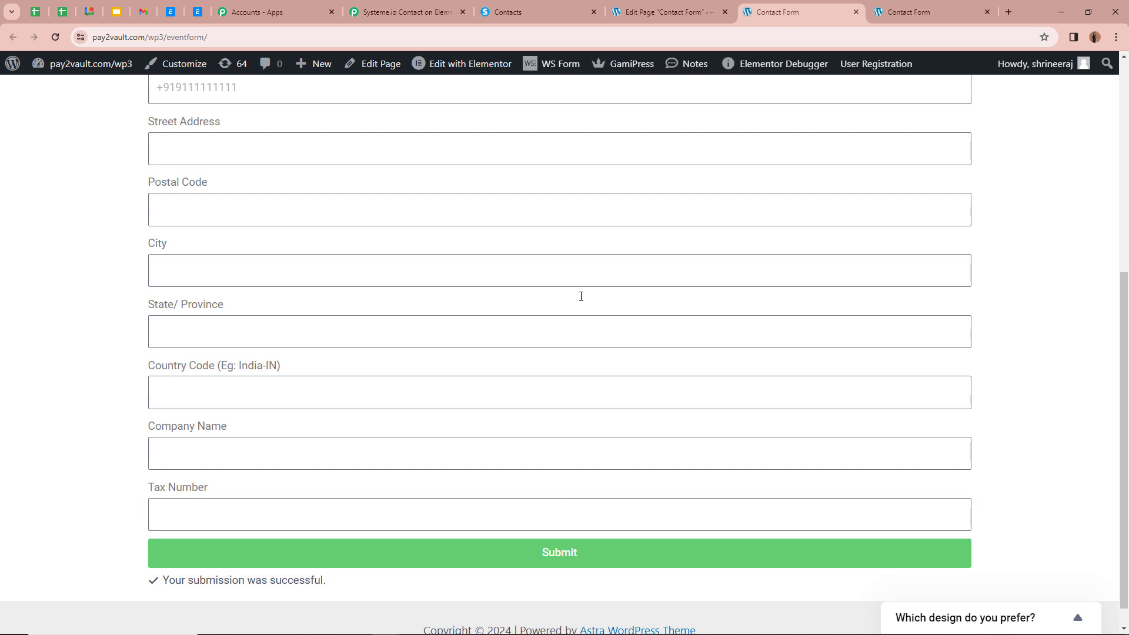
click(531, 12)
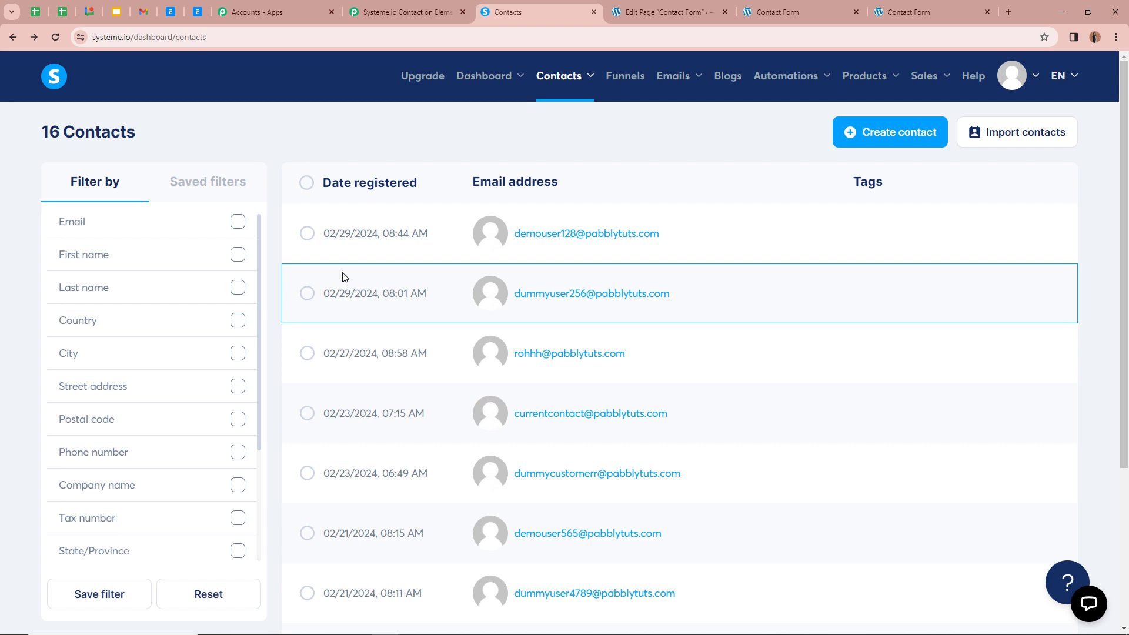
- Reload Contacts to confirm the 08:48 AM form contact (17 total), then return to Pabbly Connect
click(54, 38)
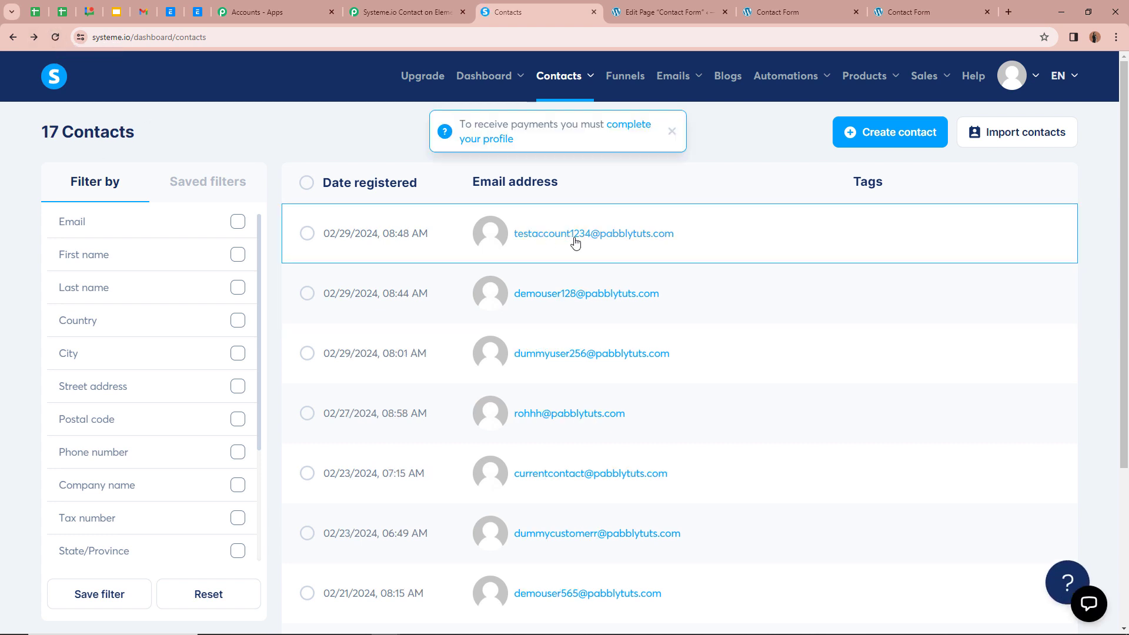
mouse_move(577, 241)
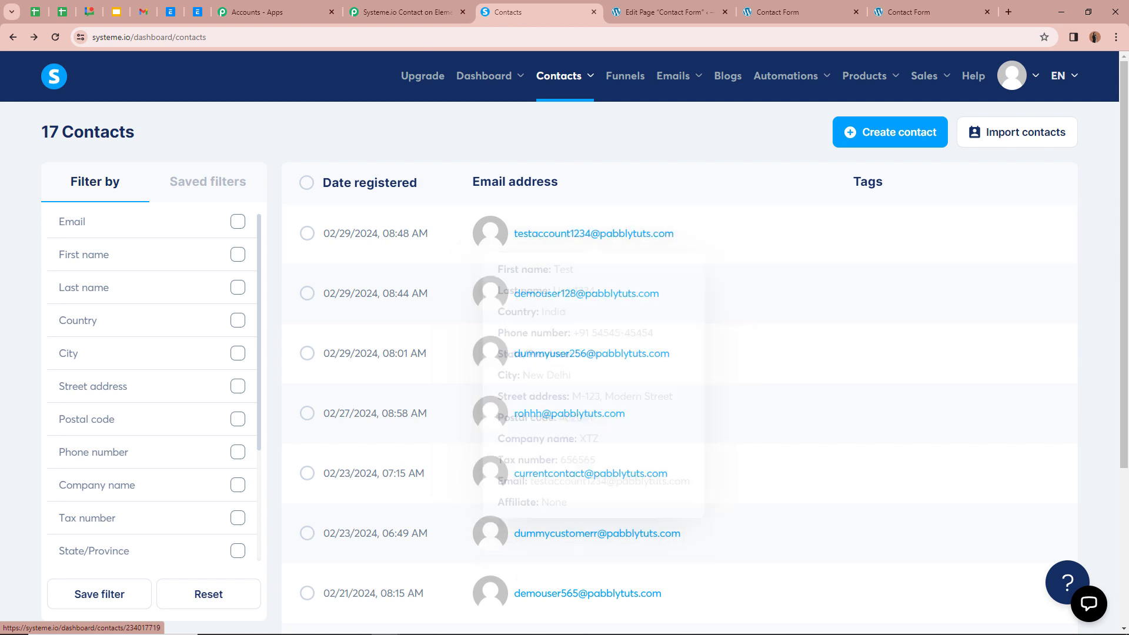
click(405, 12)
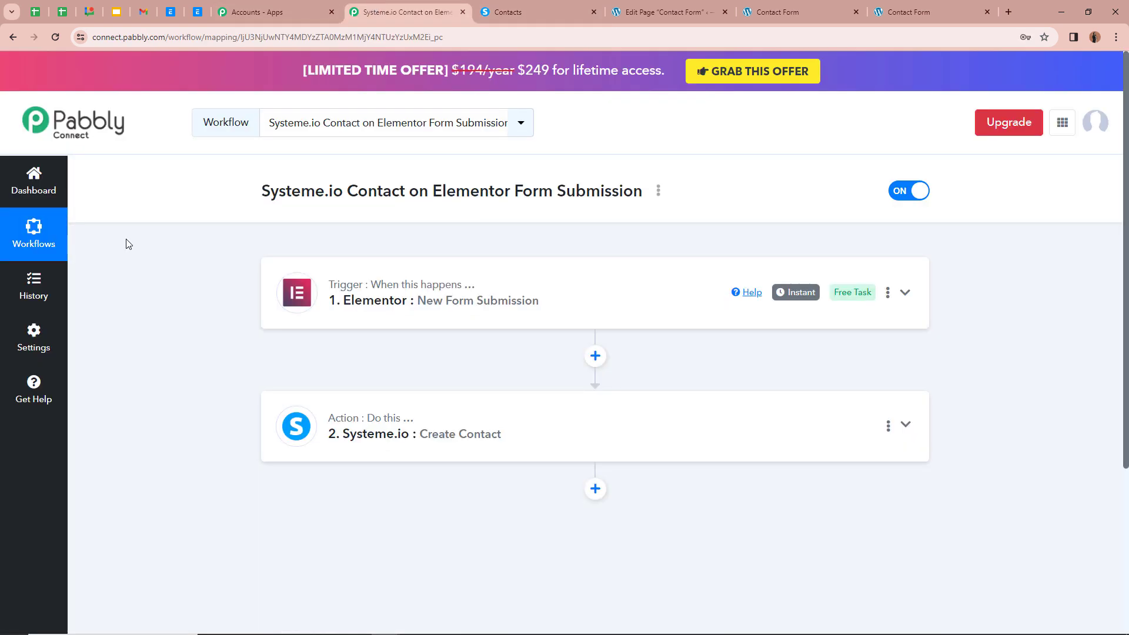